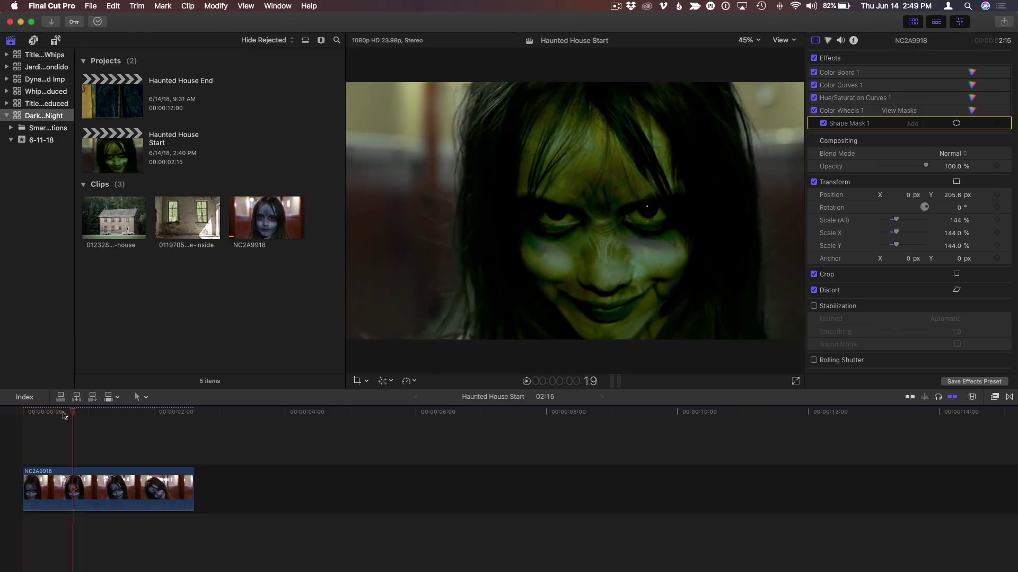
# Preview the haunted house exterior and abandoned interior clips in the Browser, ending on the house clip.
pyautogui.click(98, 414)
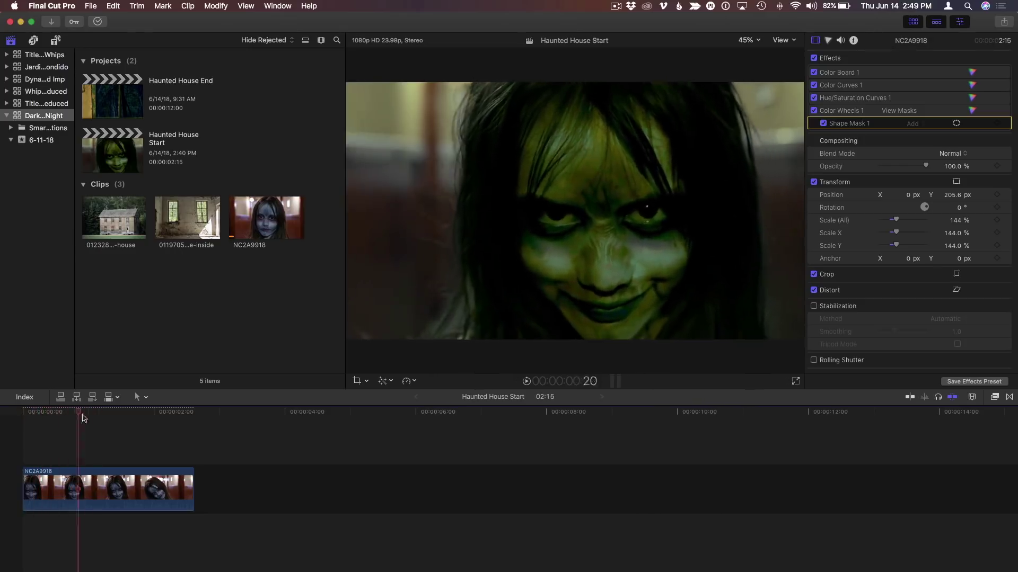
pyautogui.click(17, 413)
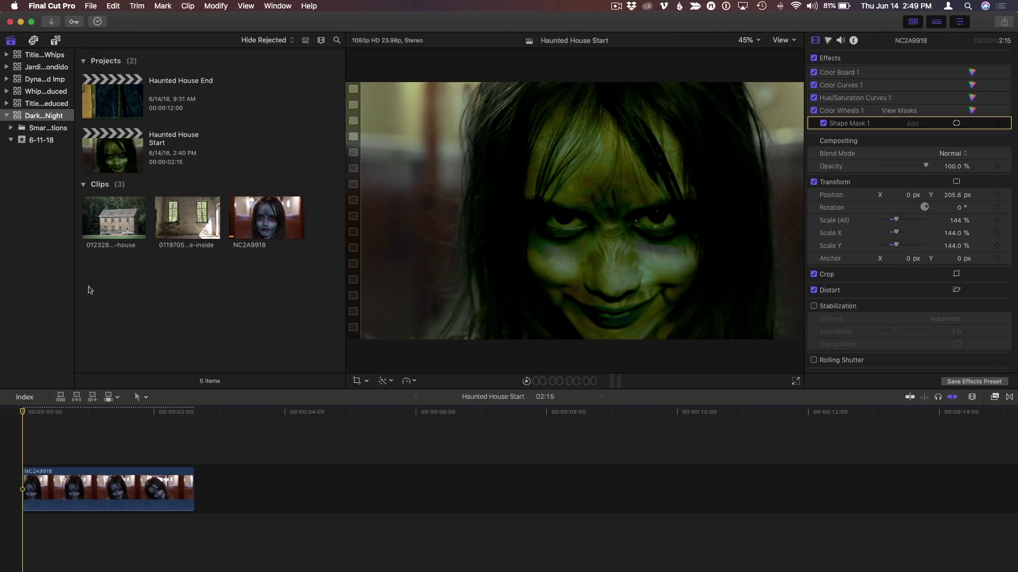
pyautogui.click(118, 223)
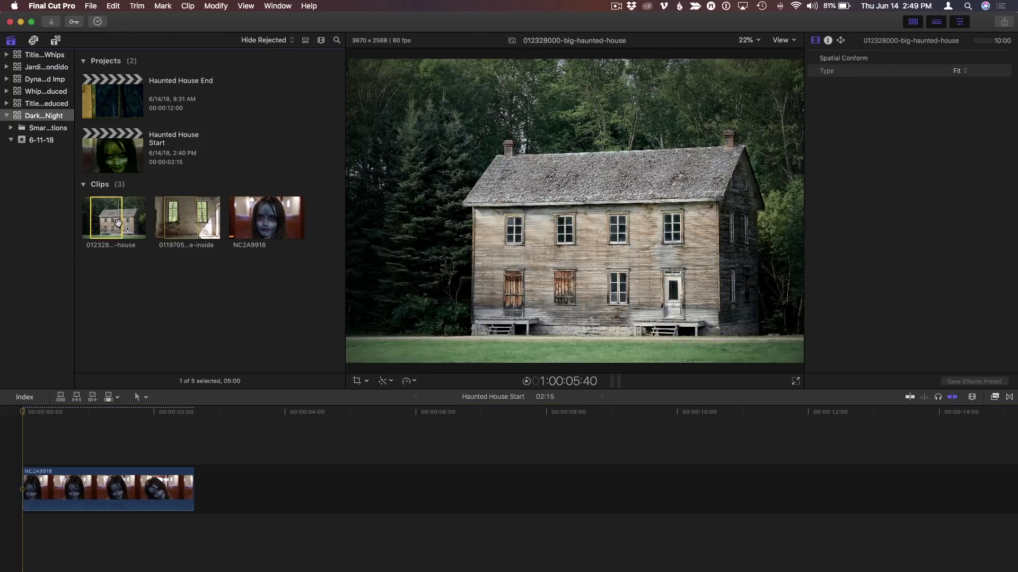
pyautogui.click(191, 217)
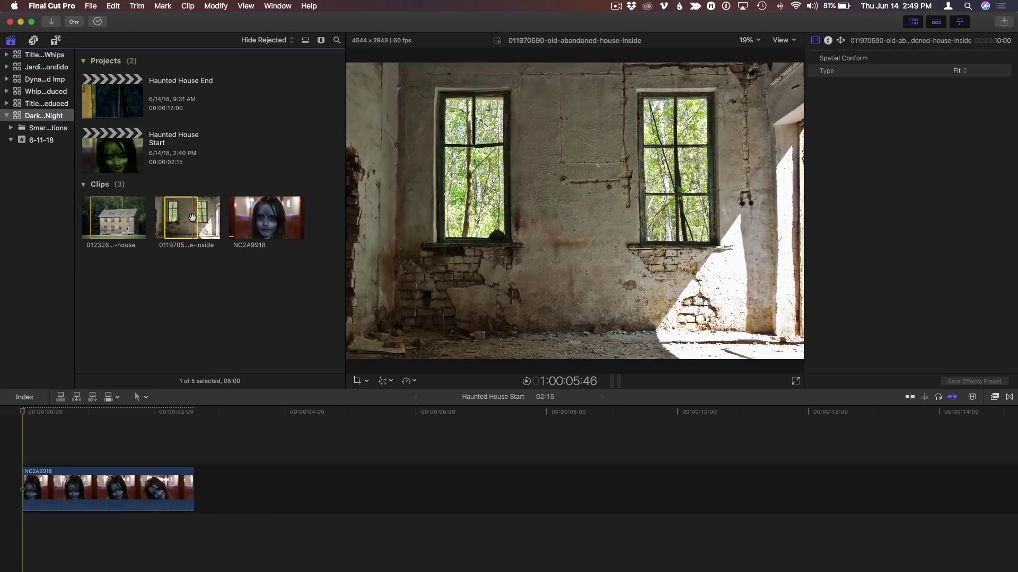
pyautogui.click(109, 218)
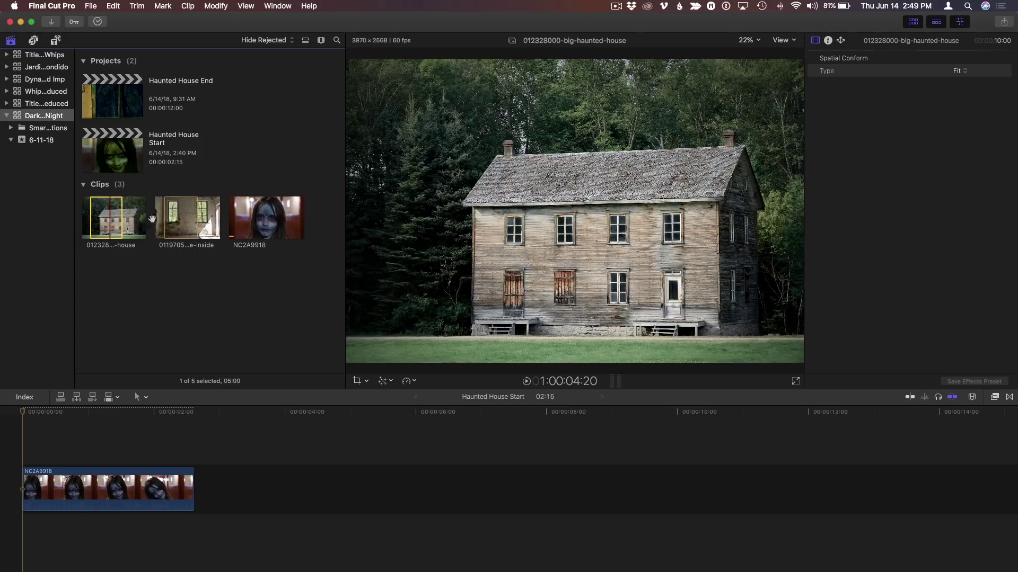
pyautogui.press('Down')
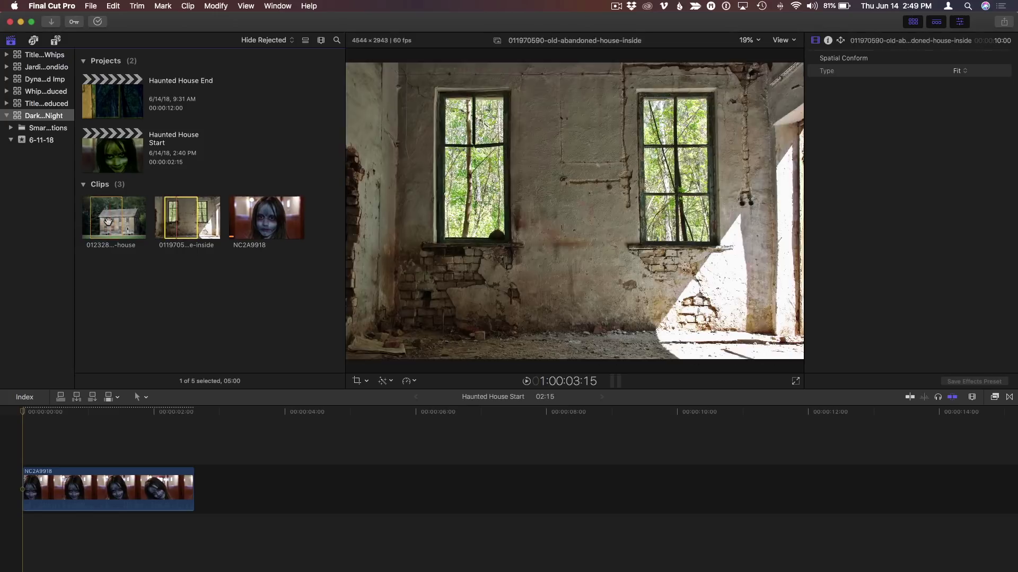
pyautogui.press('Up')
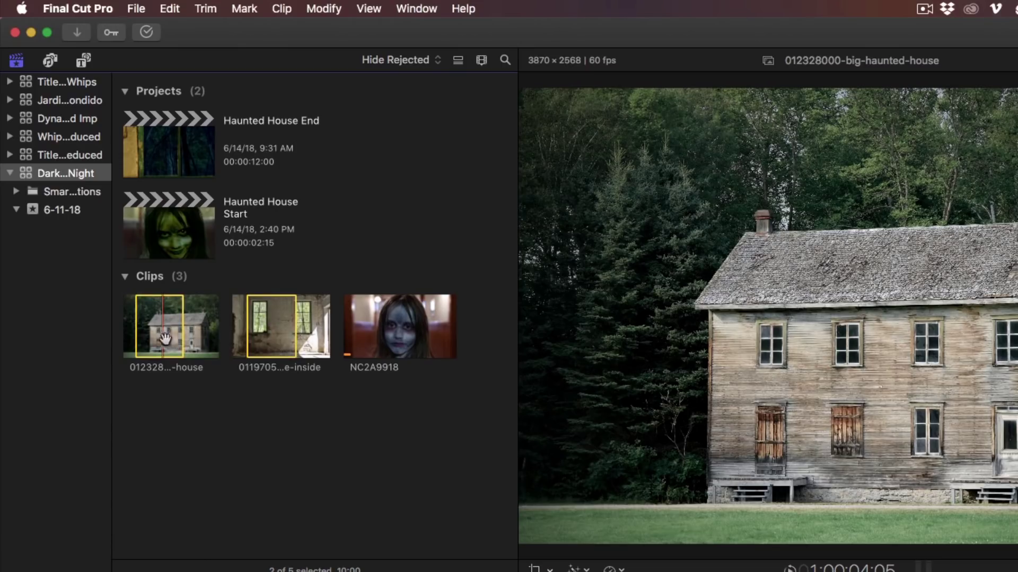
# Set both clips' Spatial Conform Type to Fill and append them after NC2A9918.
pyautogui.click(16, 194)
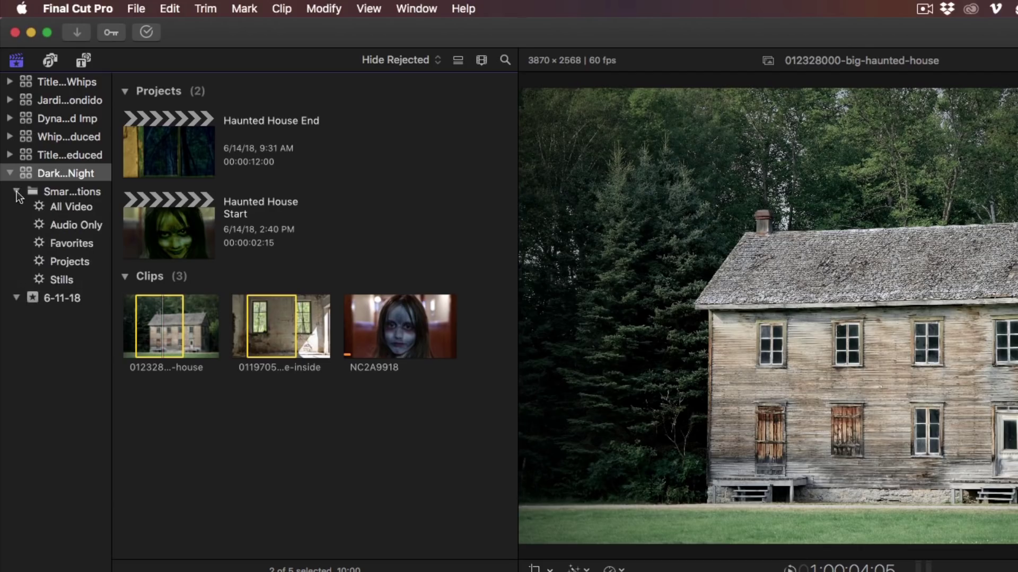
pyautogui.click(17, 193)
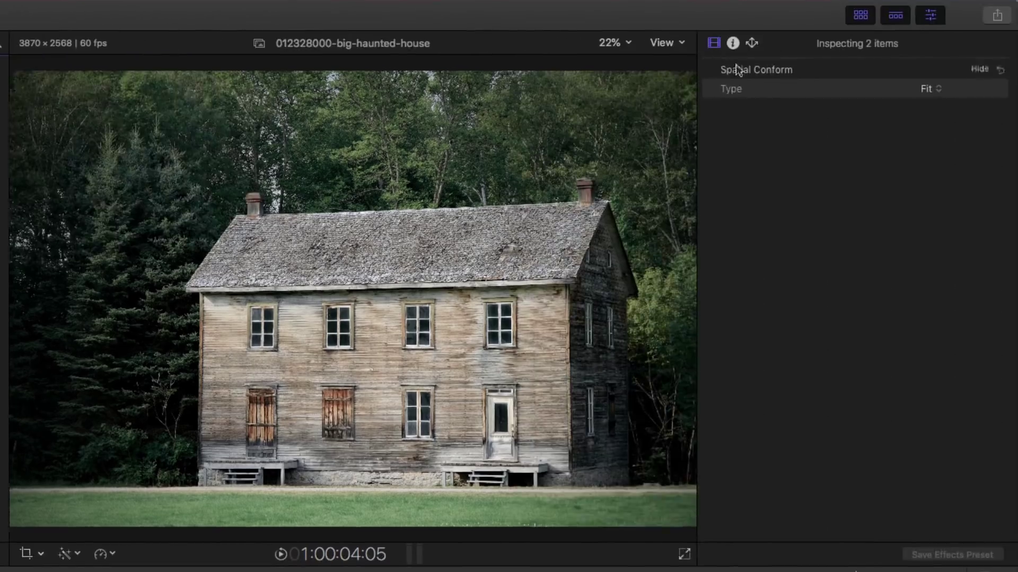
pyautogui.click(933, 88)
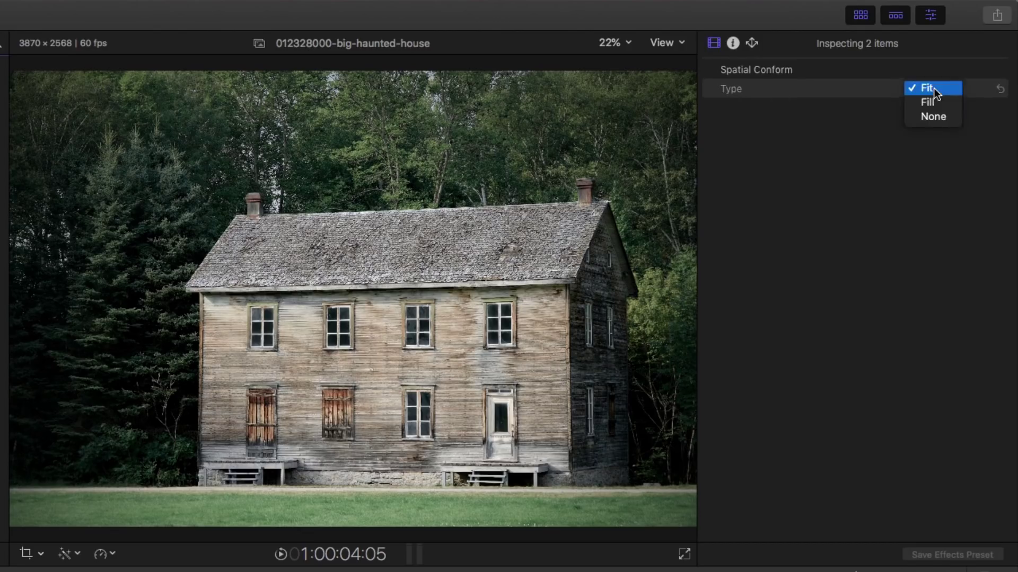
pyautogui.click(940, 103)
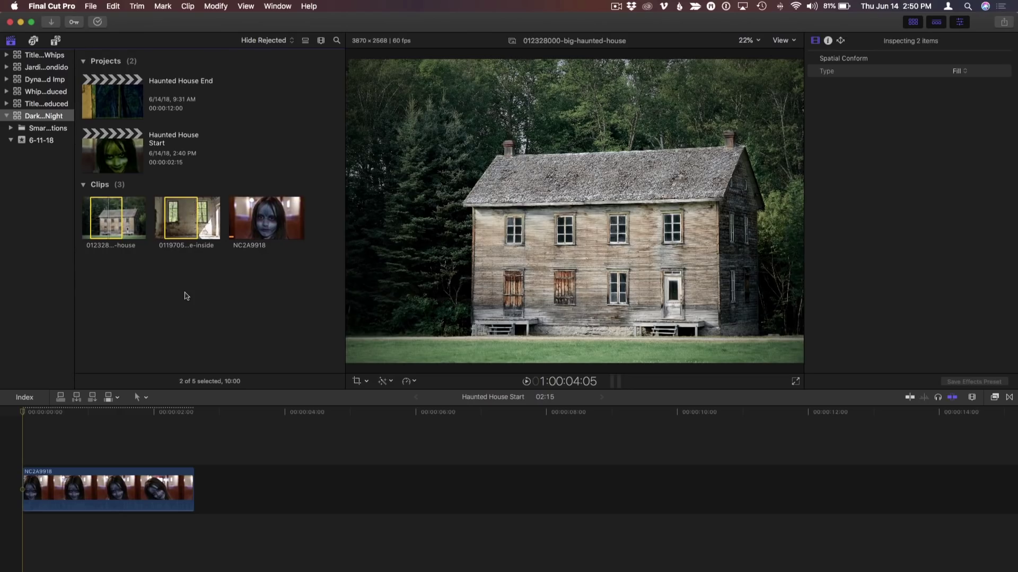
pyautogui.press('e')
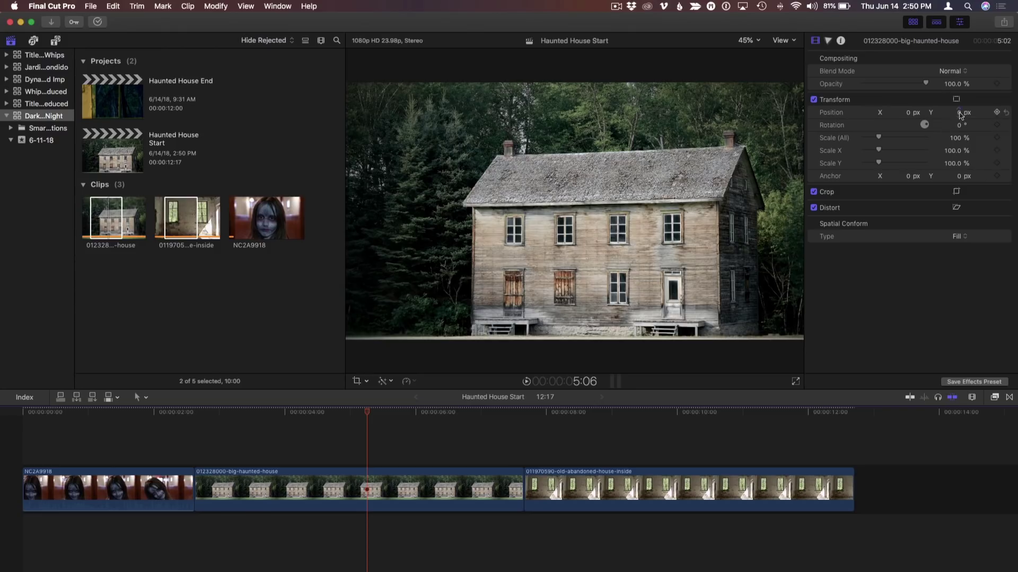
# Move the house image to Position Y 74.9 px and the interior to Y -45.5 px.
pyautogui.moveTo(960, 115); pyautogui.dragTo(964, 96)
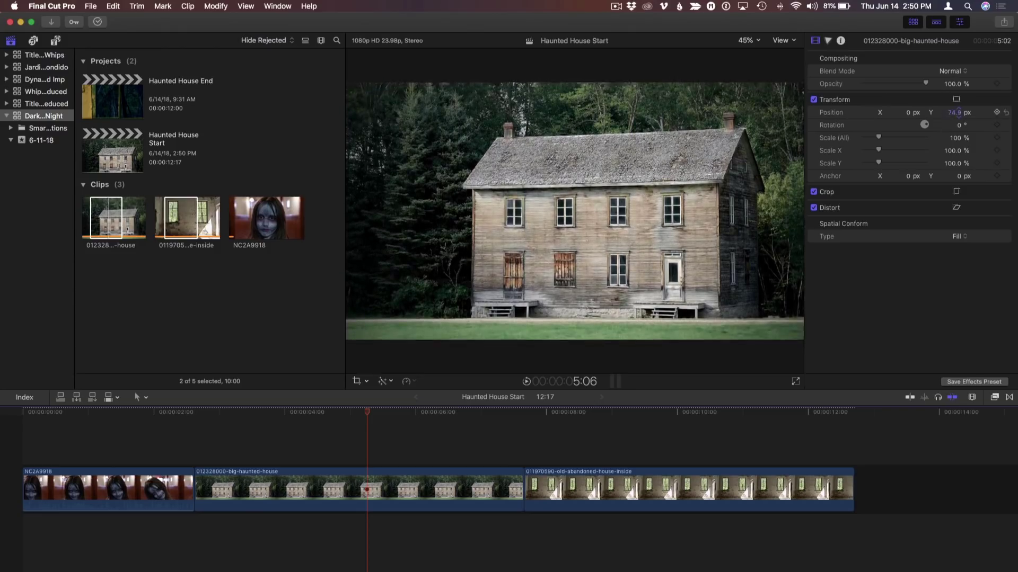
pyautogui.click(714, 413)
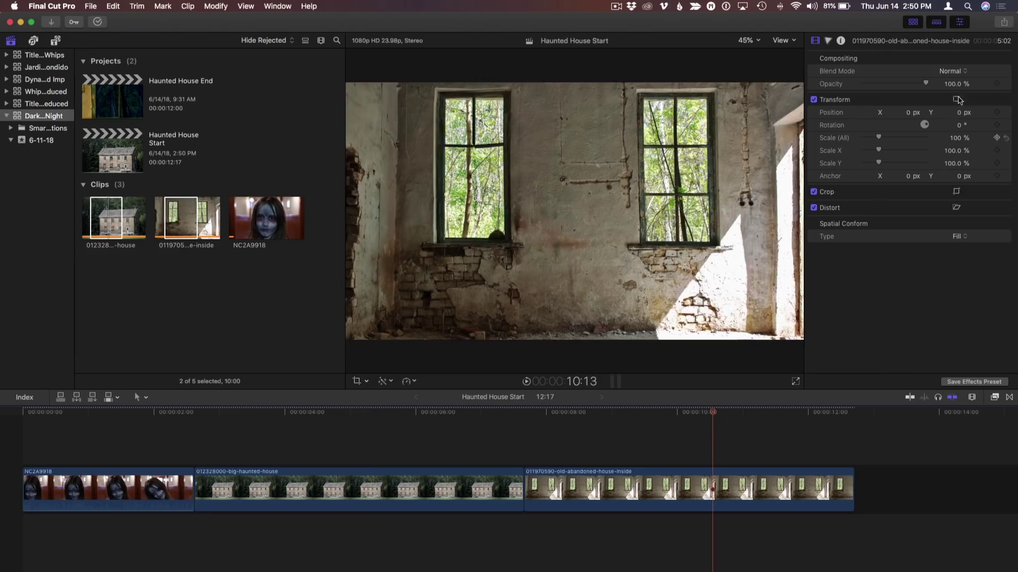
pyautogui.moveTo(960, 113)
pyautogui.mouseDown()
pyautogui.moveTo(961, 101)
pyautogui.moveTo(959, 130)
pyautogui.mouseUp()
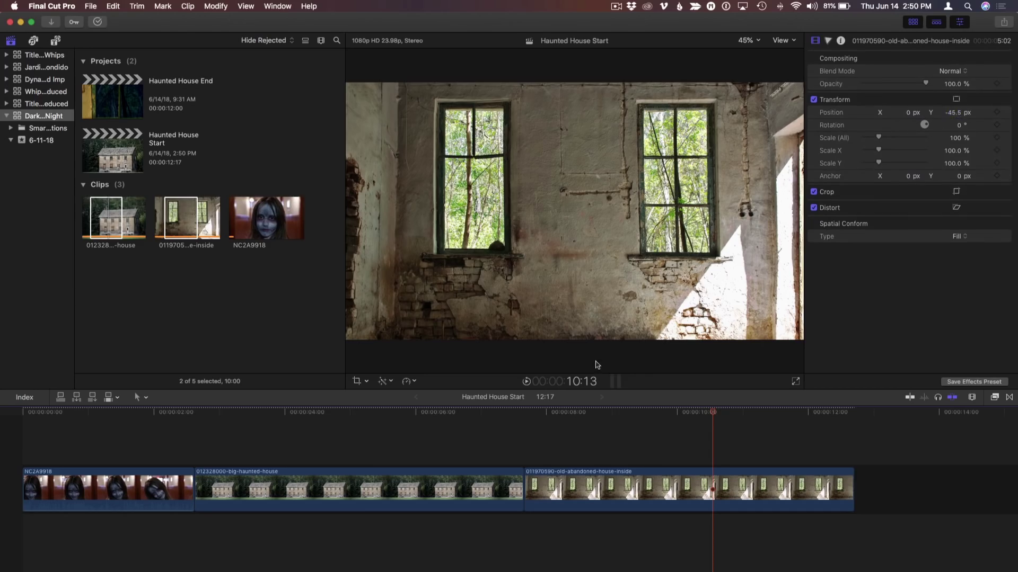
pyautogui.click(297, 414)
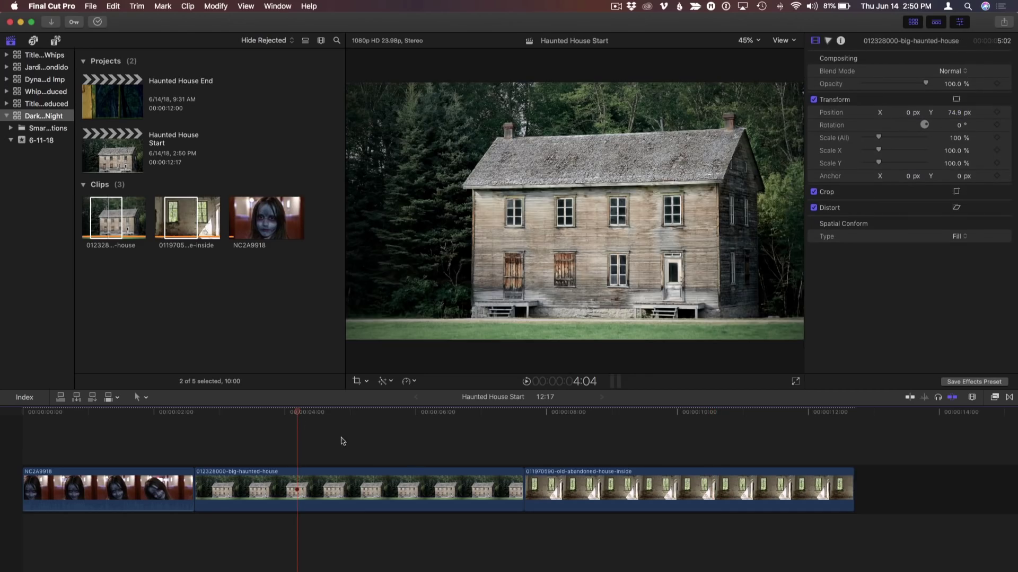
pyautogui.moveTo(342, 441); pyautogui.dragTo(592, 491)
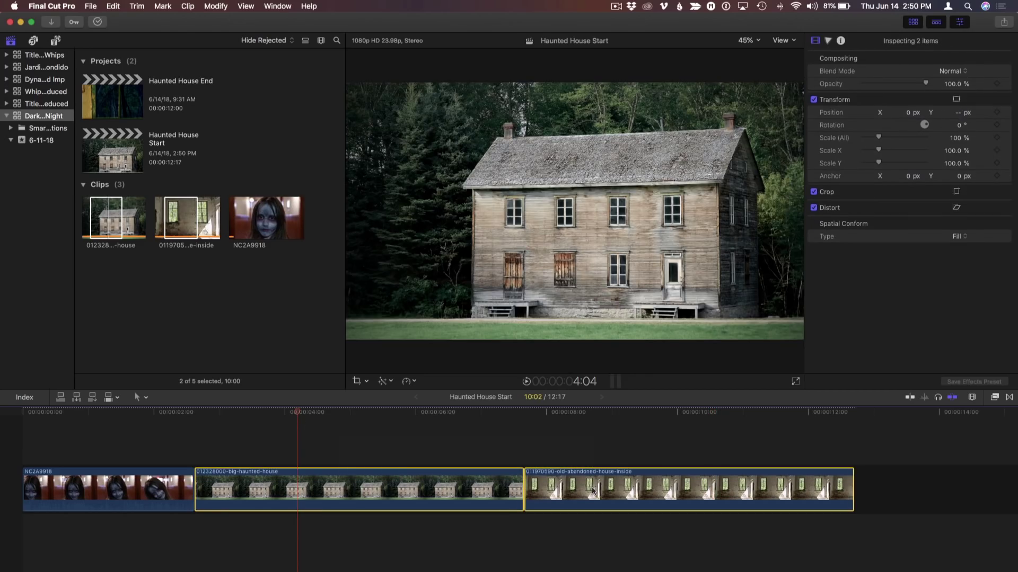
# Give the house and interior clips a 6:00 duration each, extending the project to 14:15.
pyautogui.hotkey('ctrl', 'd')
pyautogui.write('600')
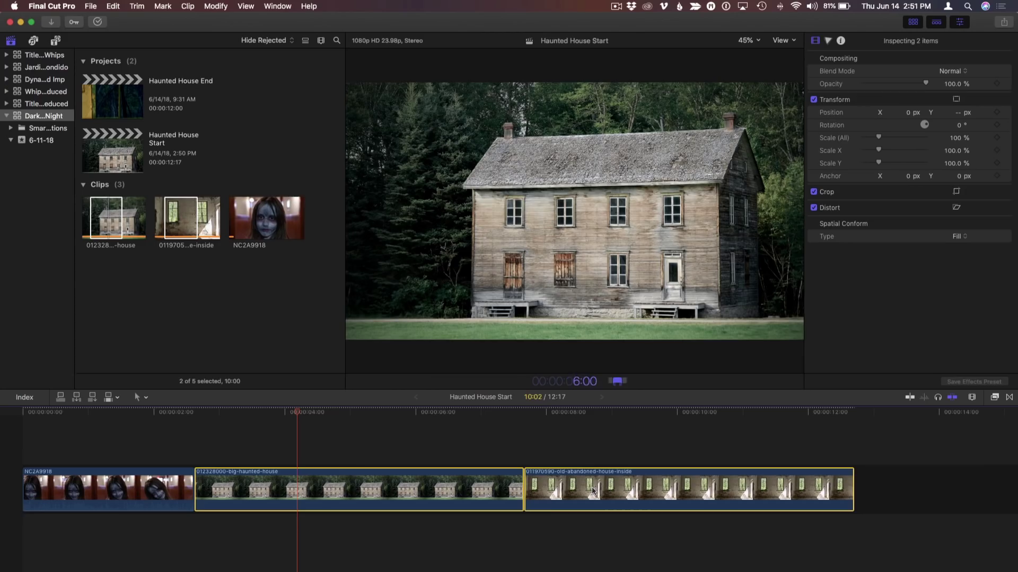
pyautogui.press('Return')
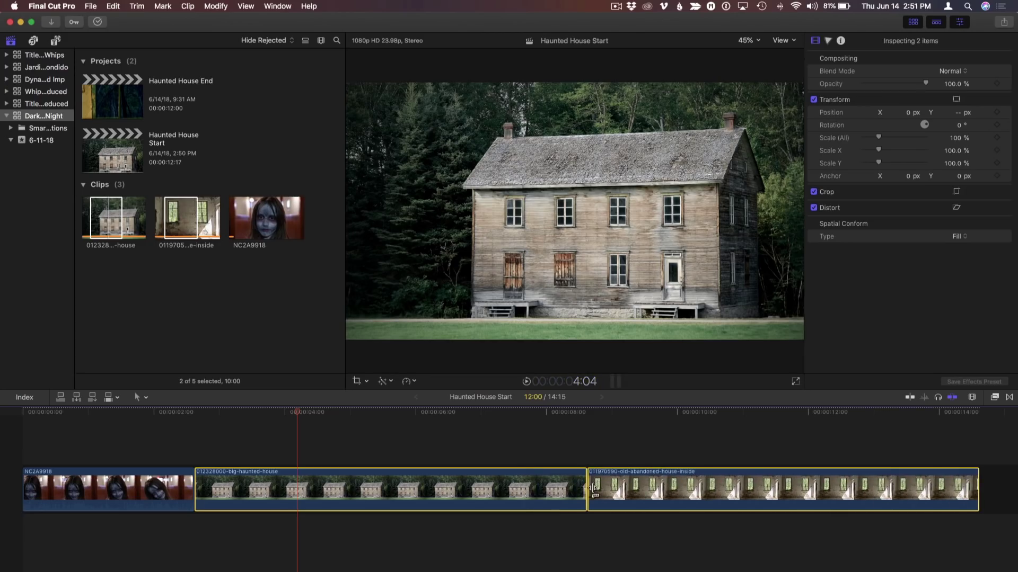
pyautogui.click(372, 443)
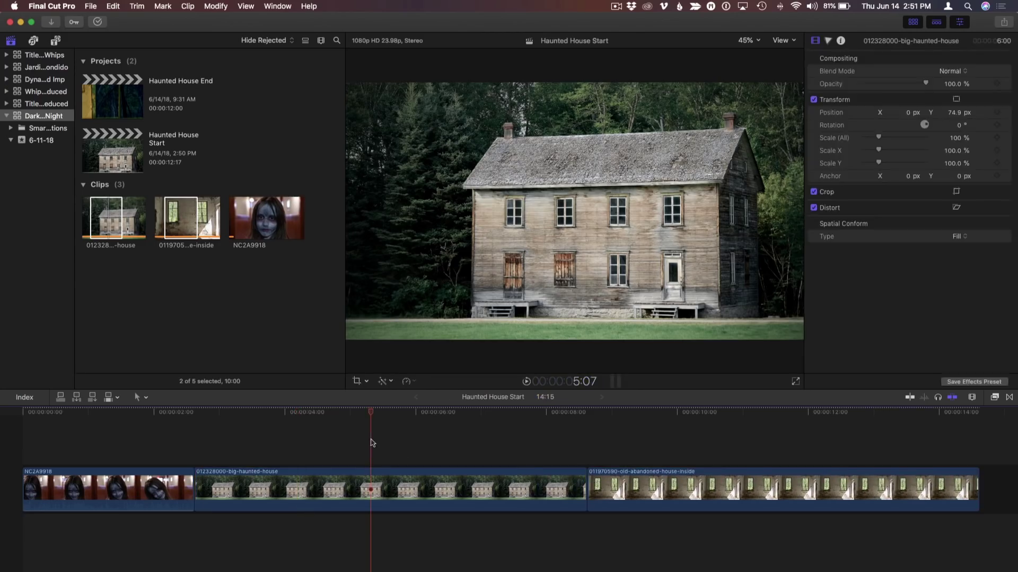
pyautogui.moveTo(323, 412); pyautogui.dragTo(196, 414)
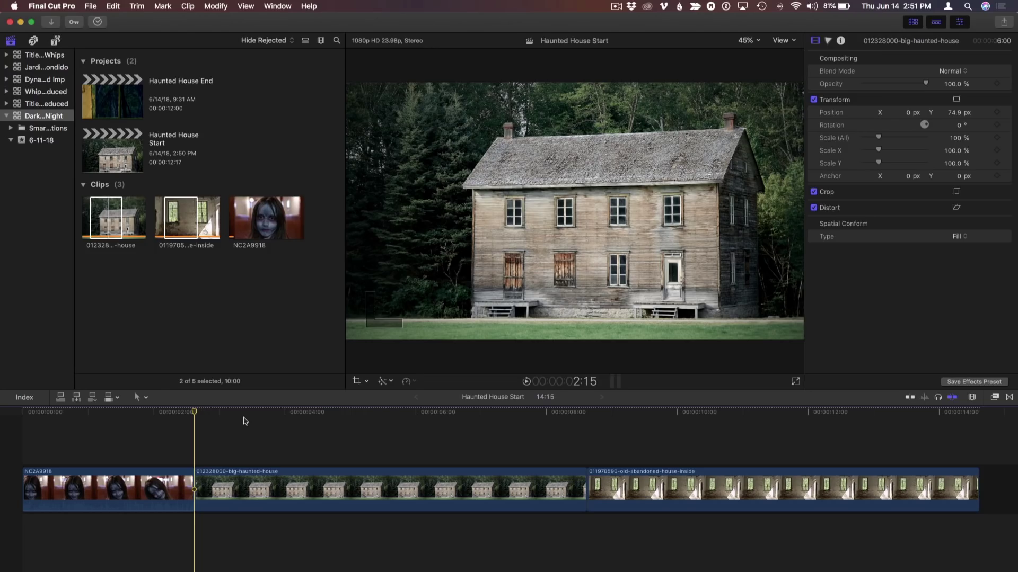
# Hide the Browser, search Effects for 'rain', and apply Rain to the house clip.
pyautogui.press('ctrl+super+1')
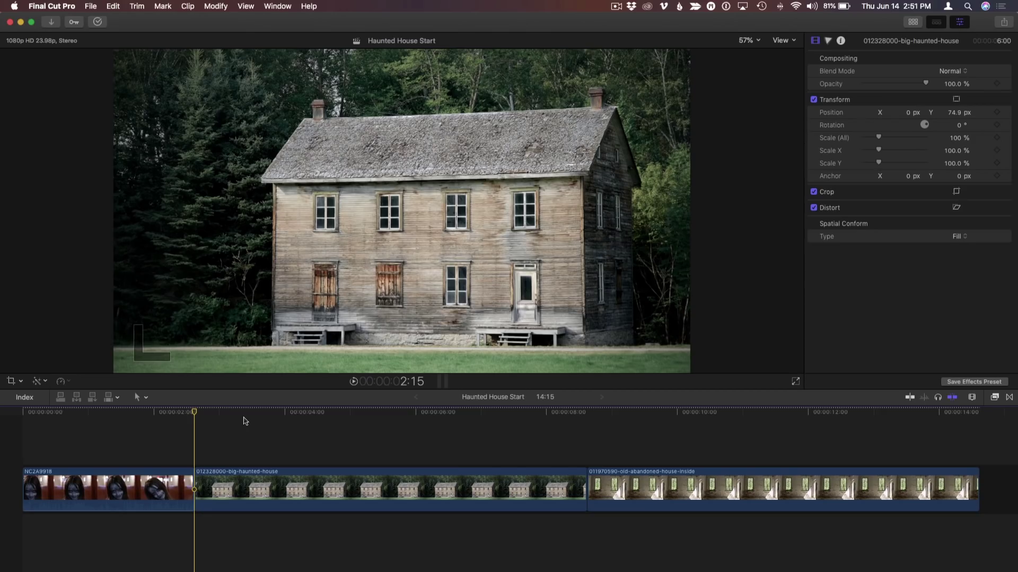
pyautogui.press('super+5')
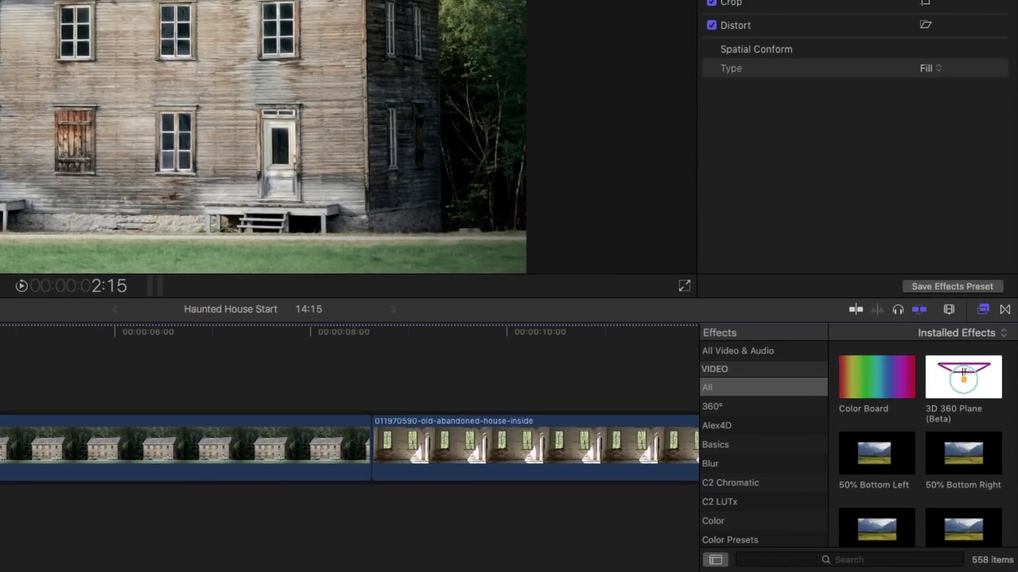
pyautogui.click(845, 560)
pyautogui.write('rain')
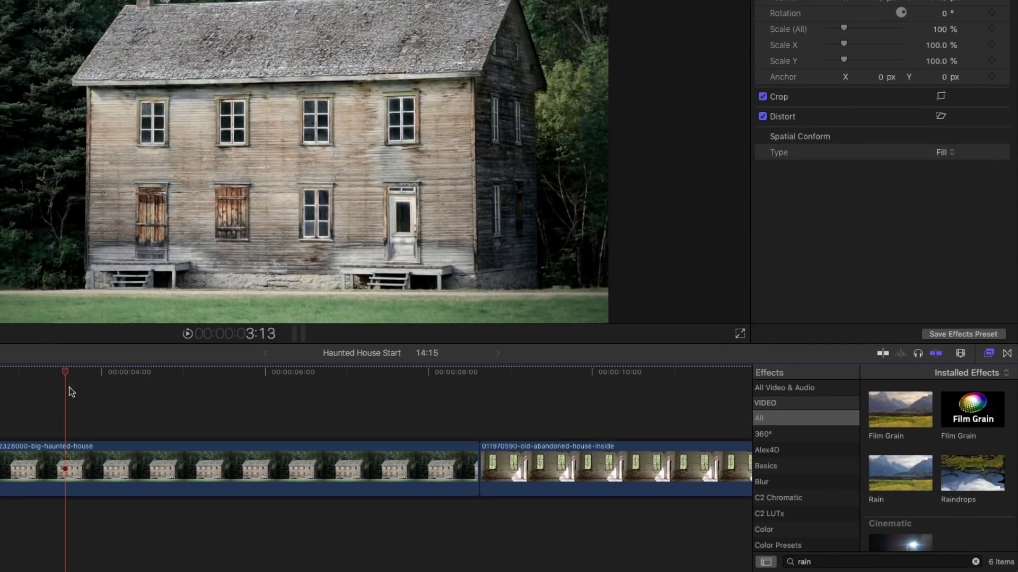
pyautogui.press('c')
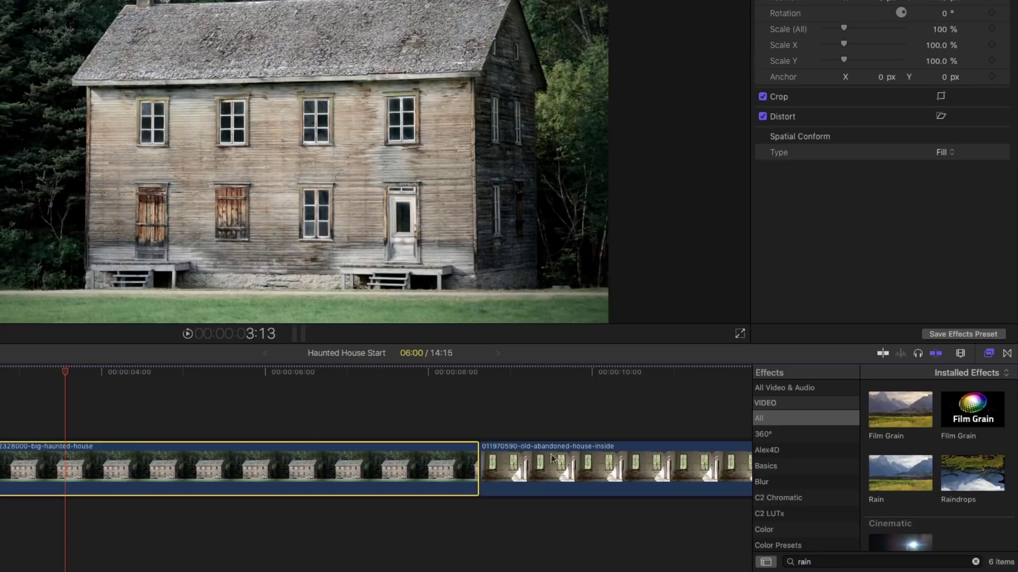
pyautogui.click(884, 473)
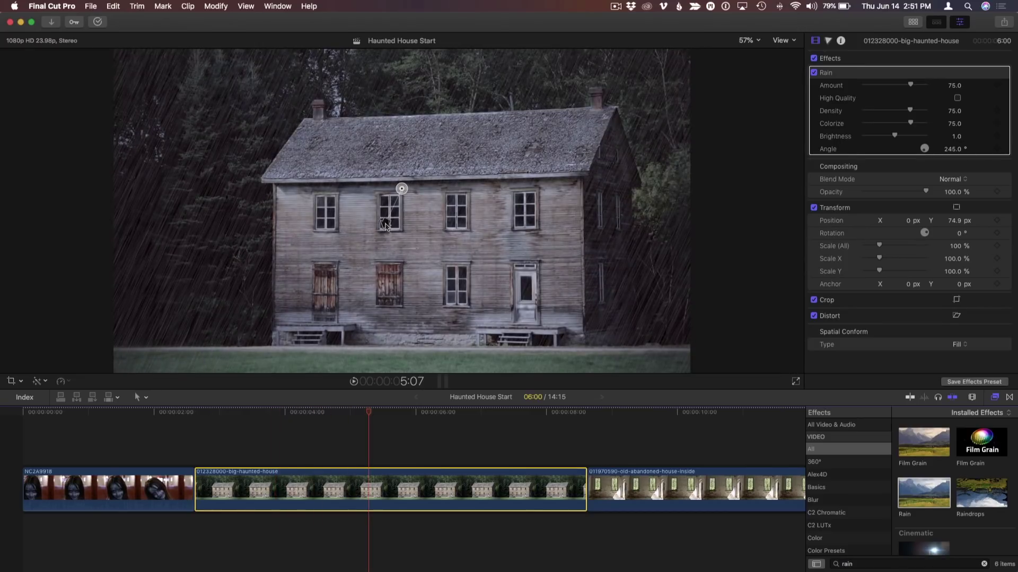
# Tune Rain to angle 269.1°, High Quality off, density 59.67, colorize 84.9, brightness 0.83.
pyautogui.moveTo(386, 225); pyautogui.dragTo(401, 233)
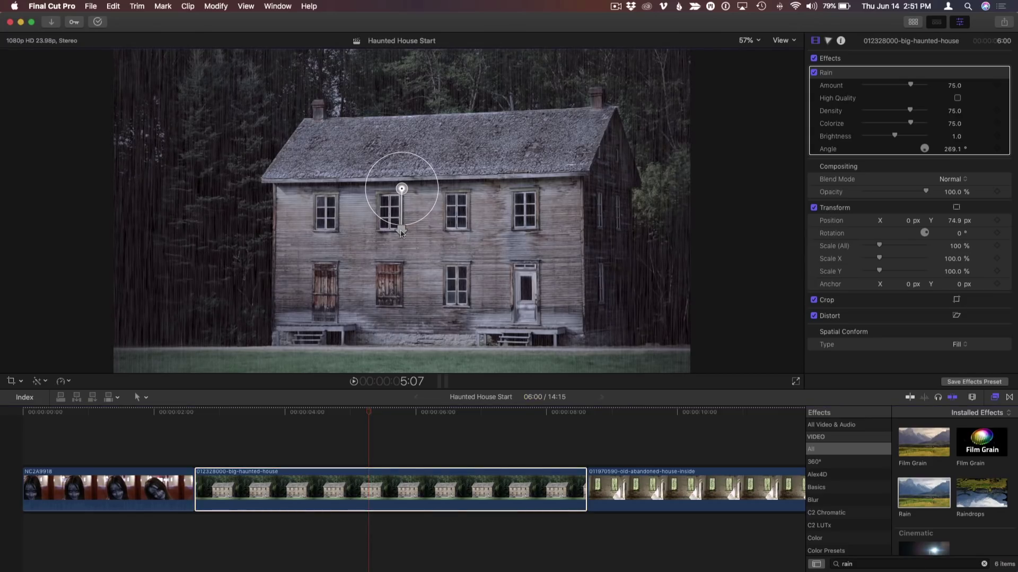
pyautogui.click(217, 413)
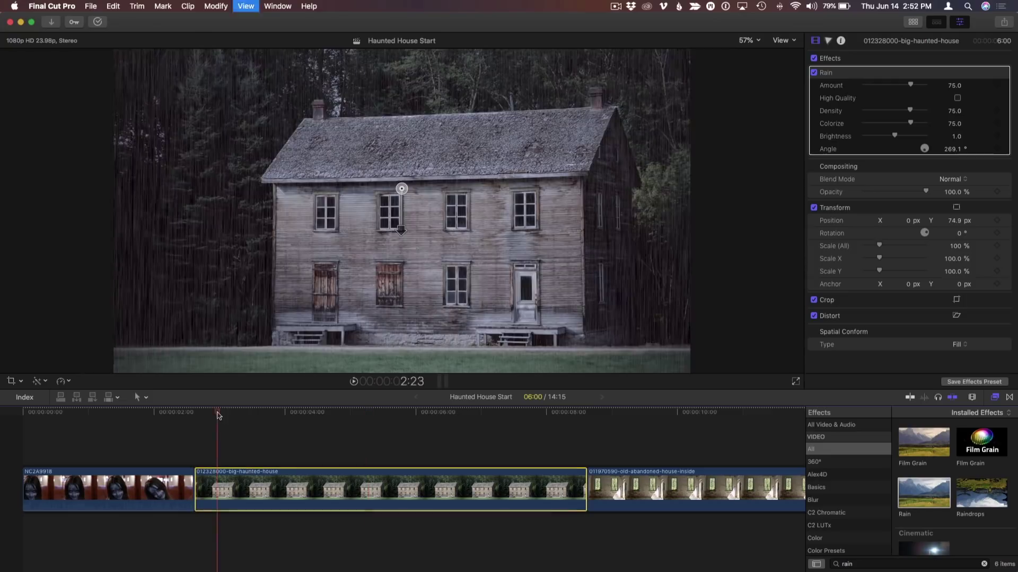
pyautogui.press('space')
pyautogui.press('space')
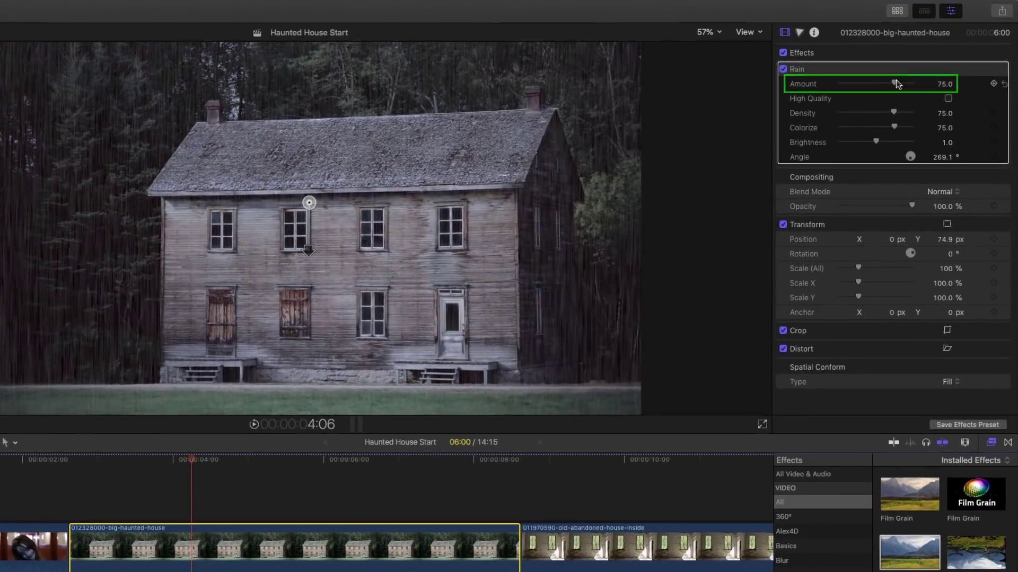
pyautogui.moveTo(904, 85); pyautogui.dragTo(896, 84)
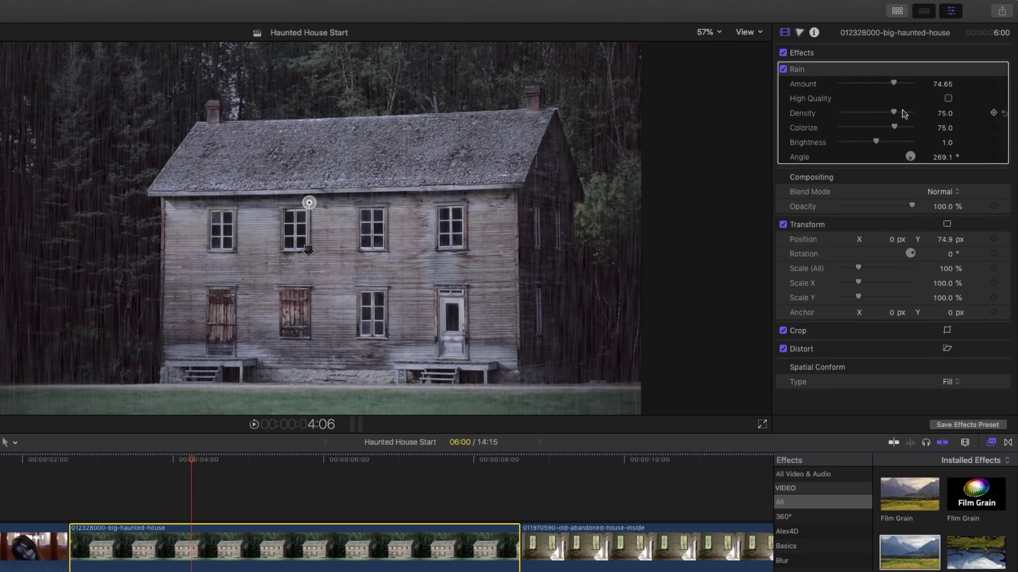
pyautogui.click(948, 99)
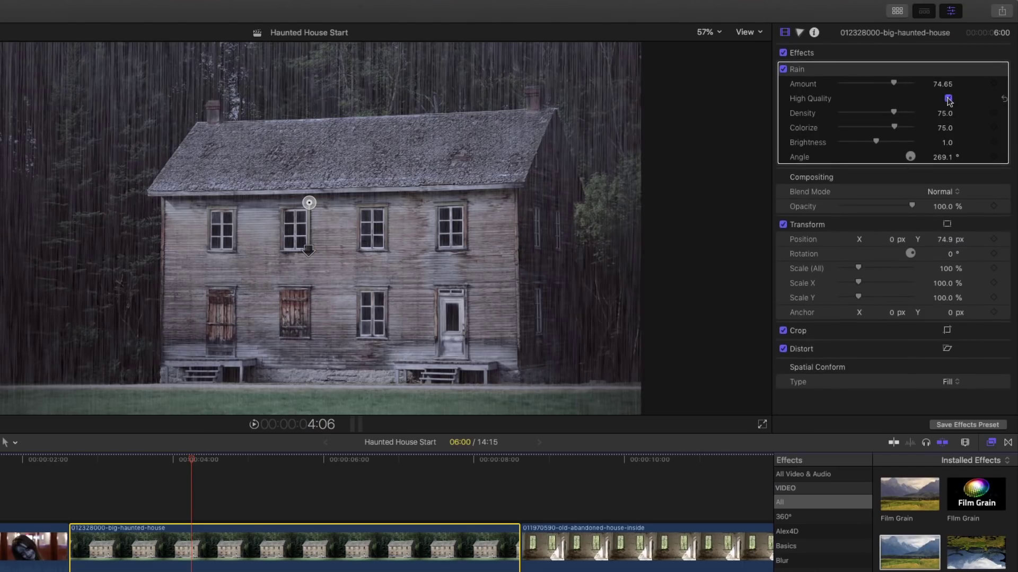
pyautogui.click(948, 99)
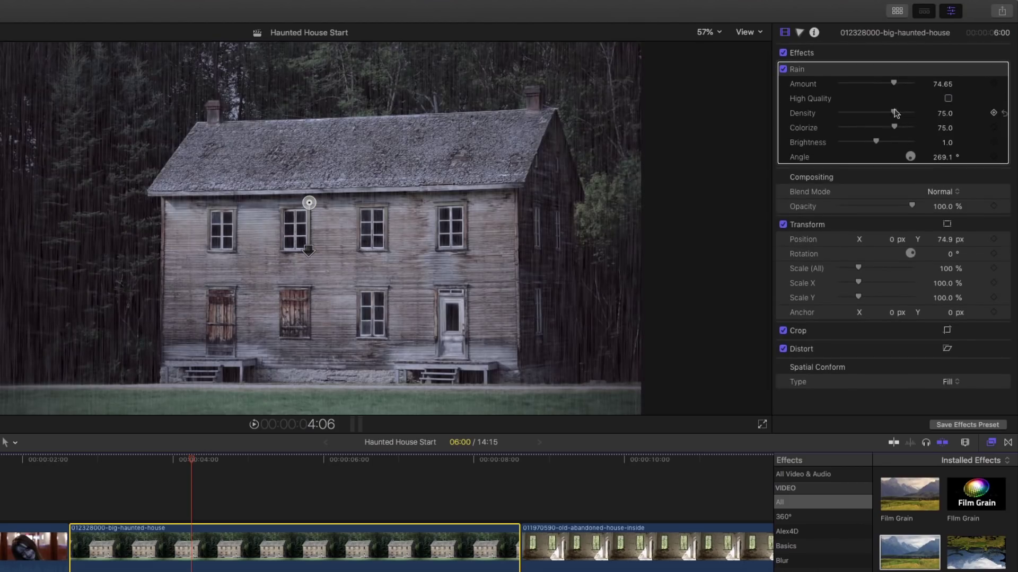
pyautogui.moveTo(895, 113); pyautogui.dragTo(876, 114)
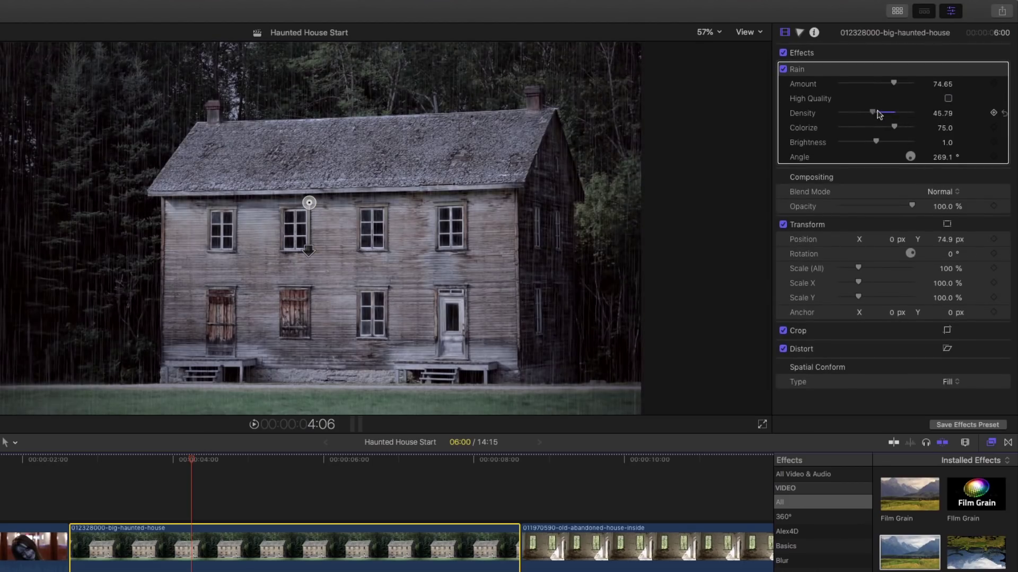
pyautogui.moveTo(894, 128)
pyautogui.mouseDown()
pyautogui.moveTo(839, 130)
pyautogui.moveTo(901, 128)
pyautogui.moveTo(895, 142)
pyautogui.moveTo(905, 142)
pyautogui.mouseUp()
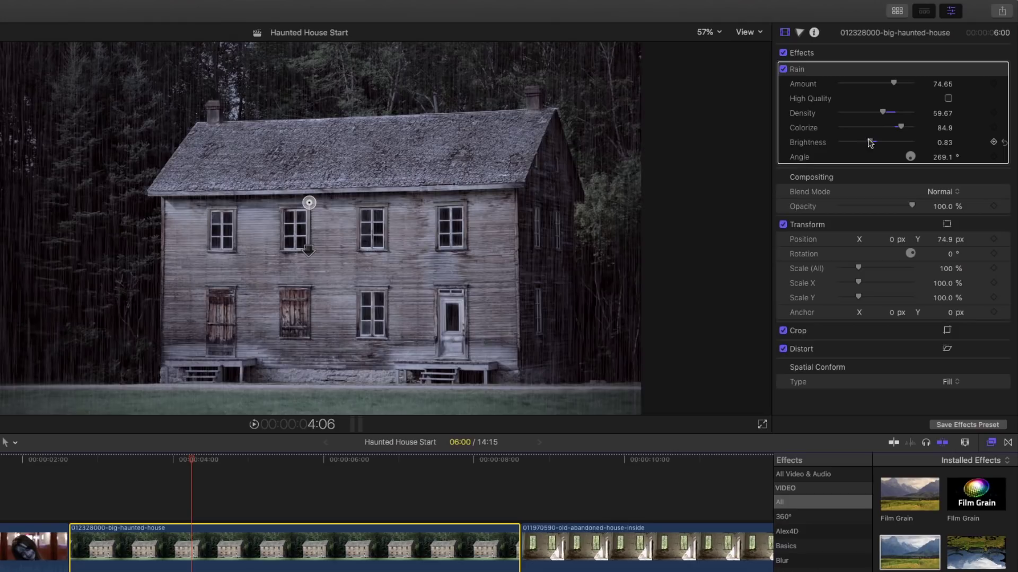
# Play the rainy shot from about 2:20 twice to preview the rain.
pyautogui.click(87, 463)
pyautogui.press('space')
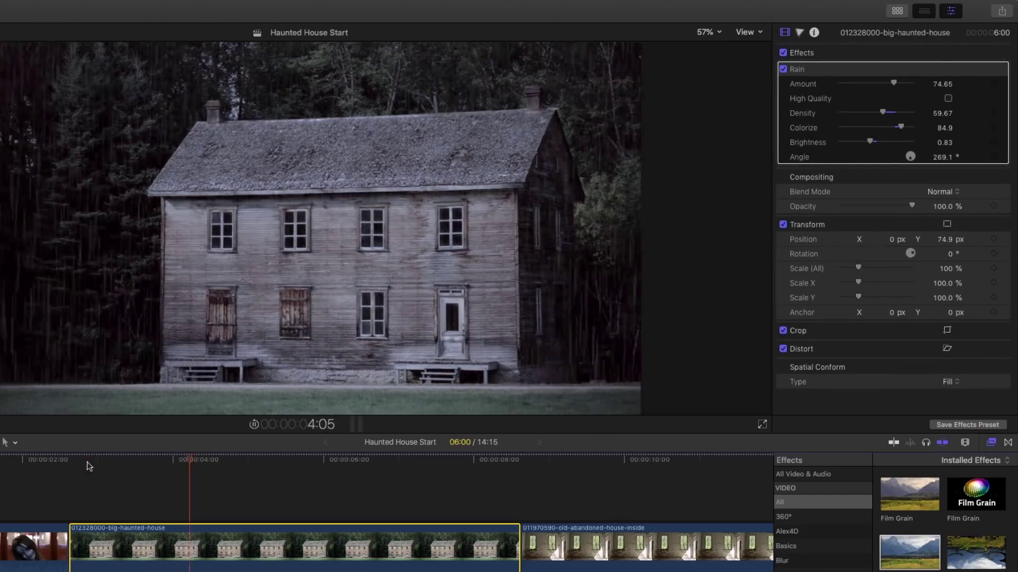
pyautogui.press('space')
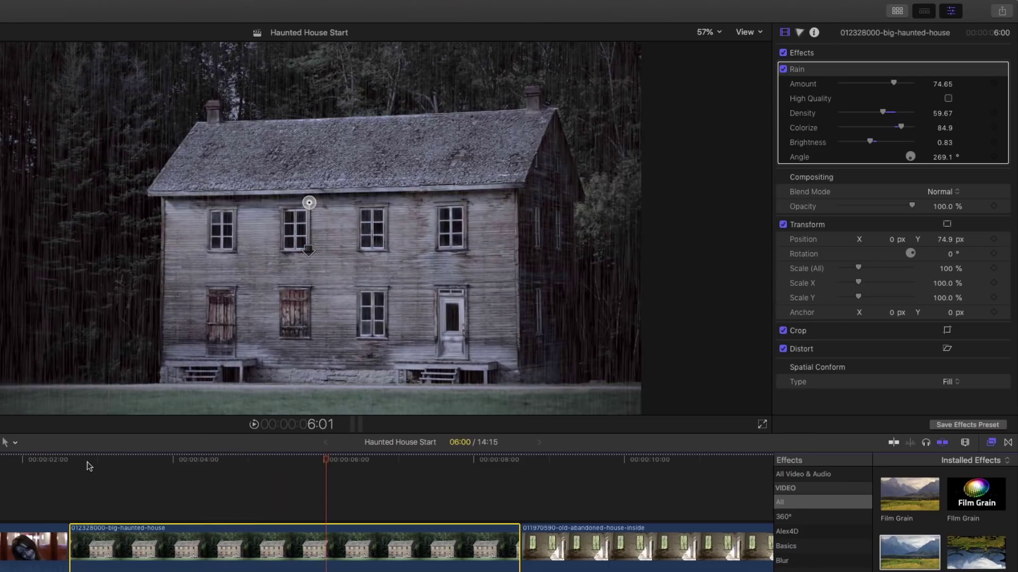
pyautogui.click(87, 463)
pyautogui.press('space')
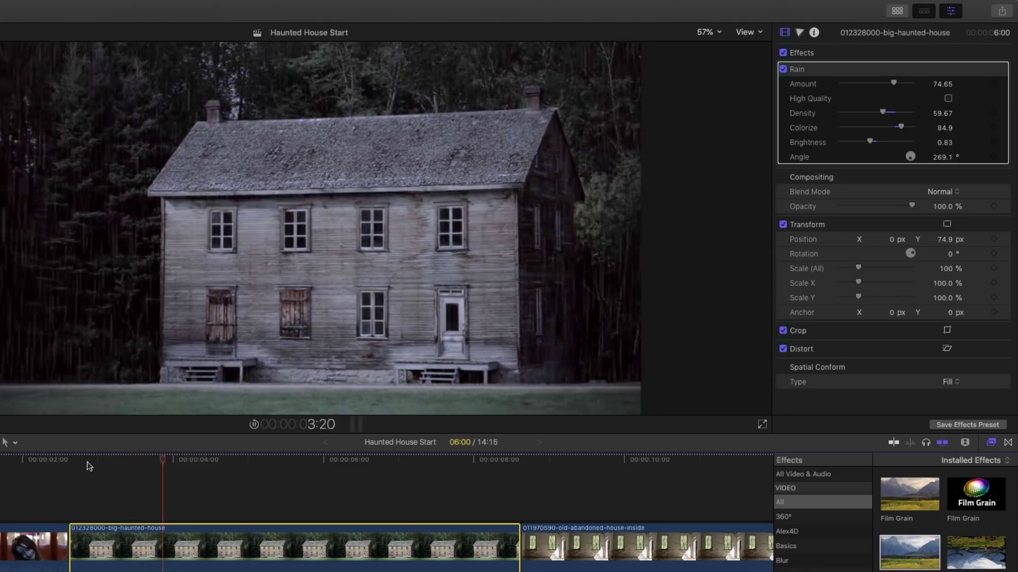
pyautogui.press('space')
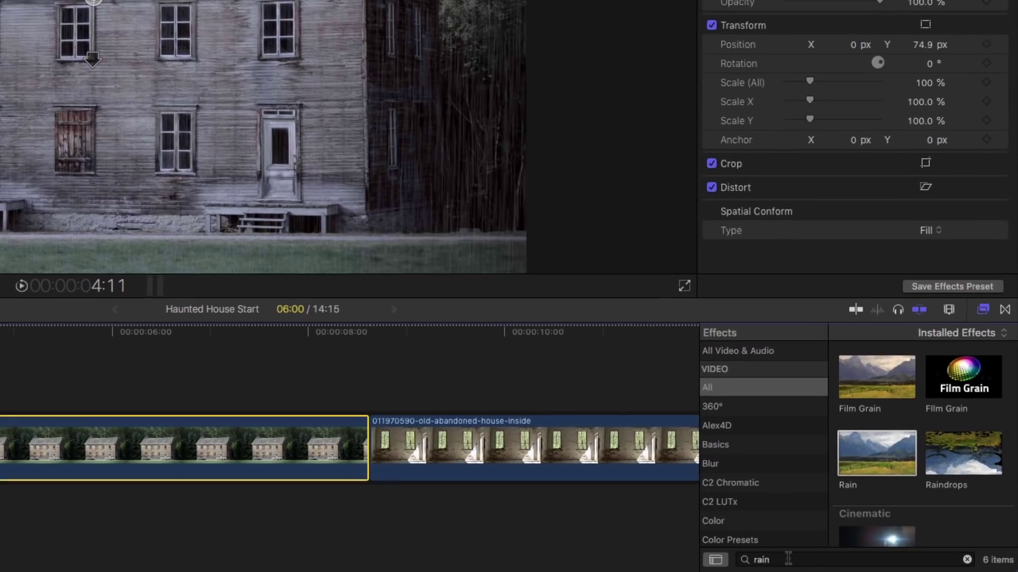
pyautogui.click(812, 571)
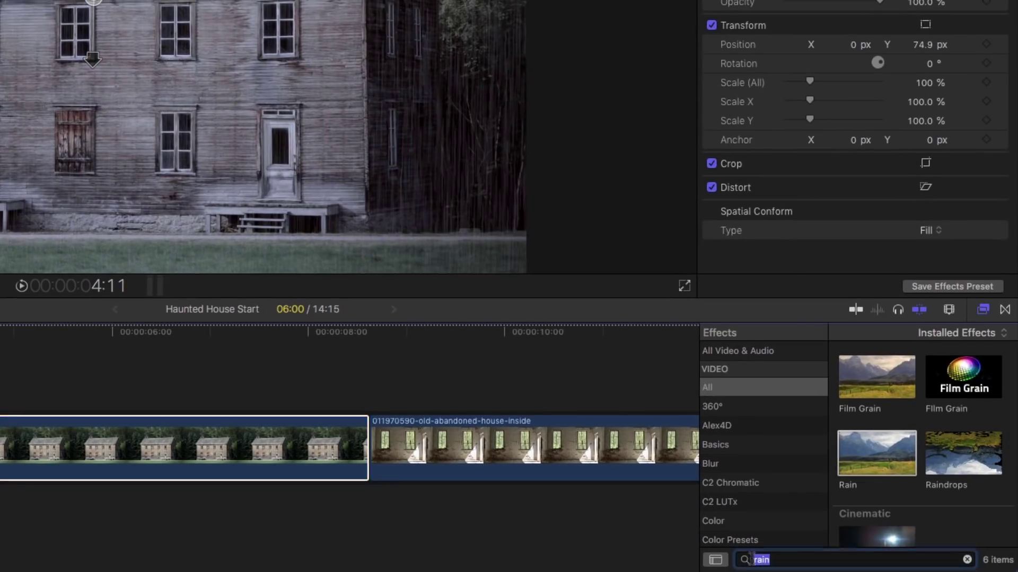
# Apply Day into Night, move it above Rain, and set its Amount to 100.
pyautogui.write('night')
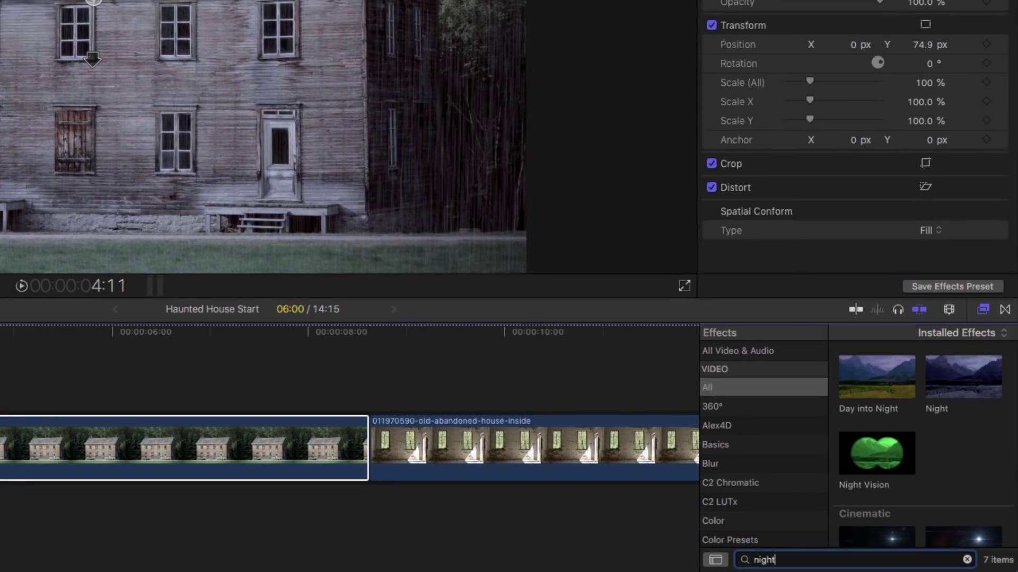
pyautogui.doubleClick(866, 378)
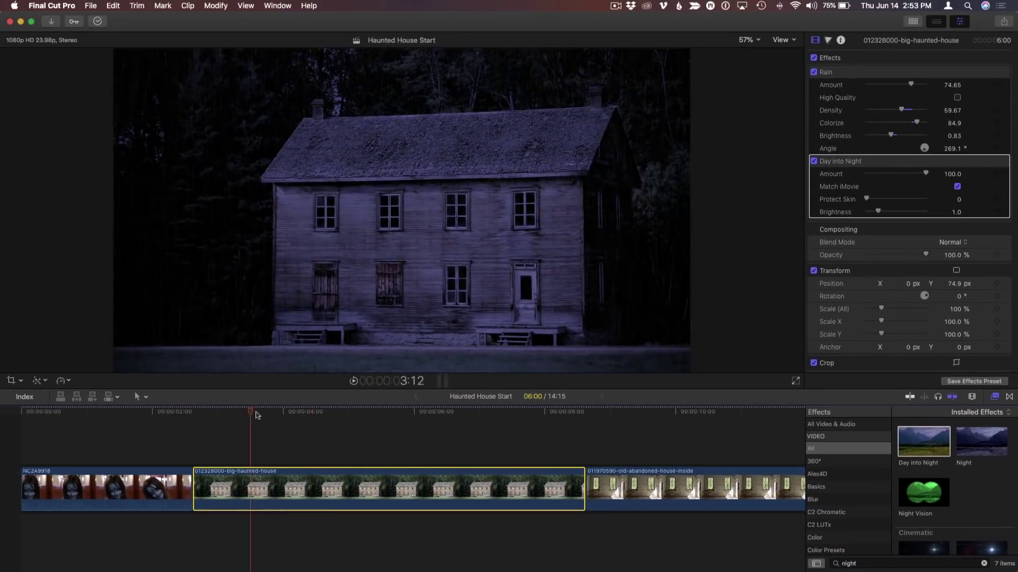
pyautogui.hscroll(1, 327, 427)
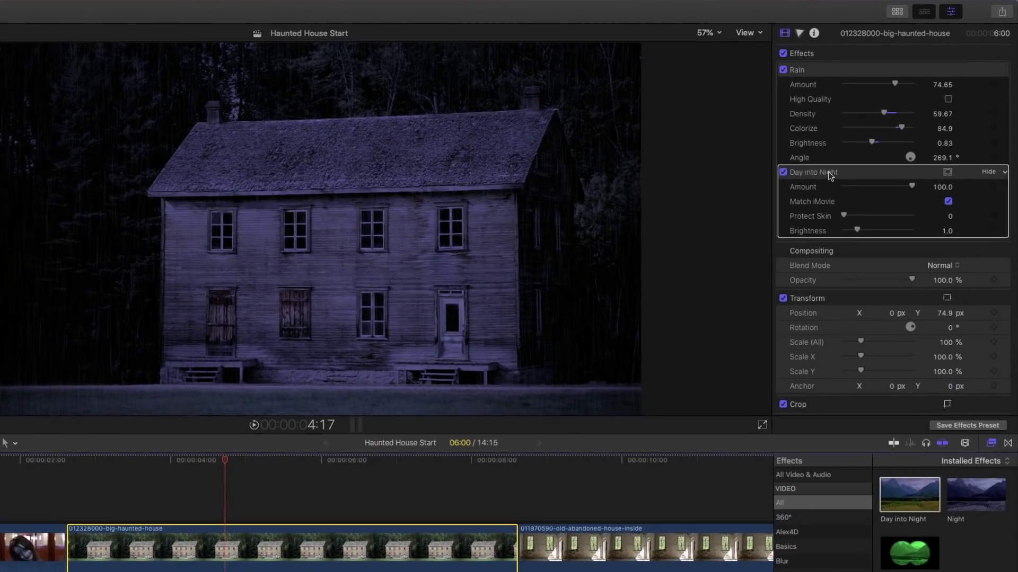
pyautogui.moveTo(855, 157); pyautogui.dragTo(830, 83)
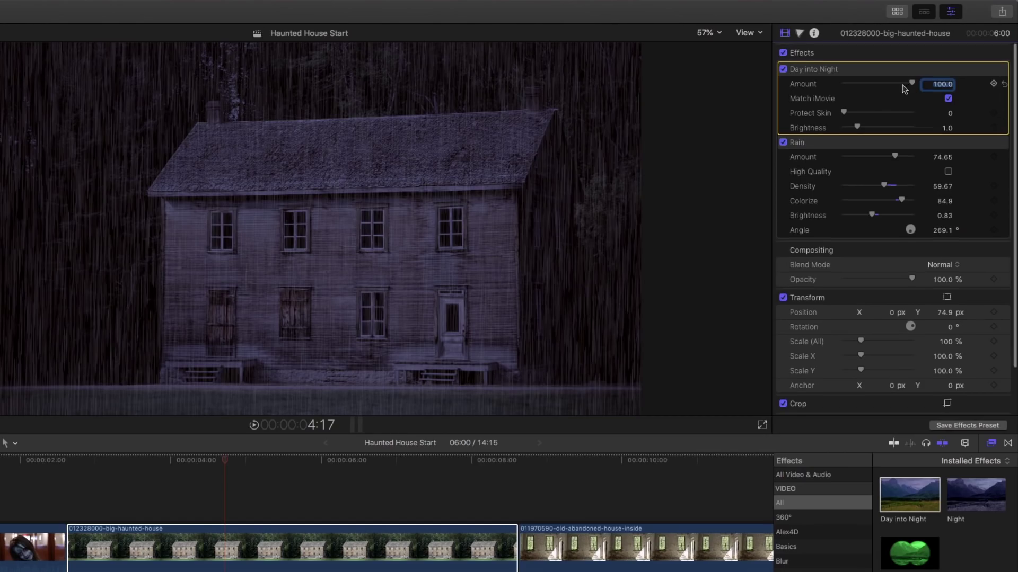
pyautogui.moveTo(911, 84); pyautogui.dragTo(907, 84)
pyautogui.write('100')
pyautogui.press('Return')
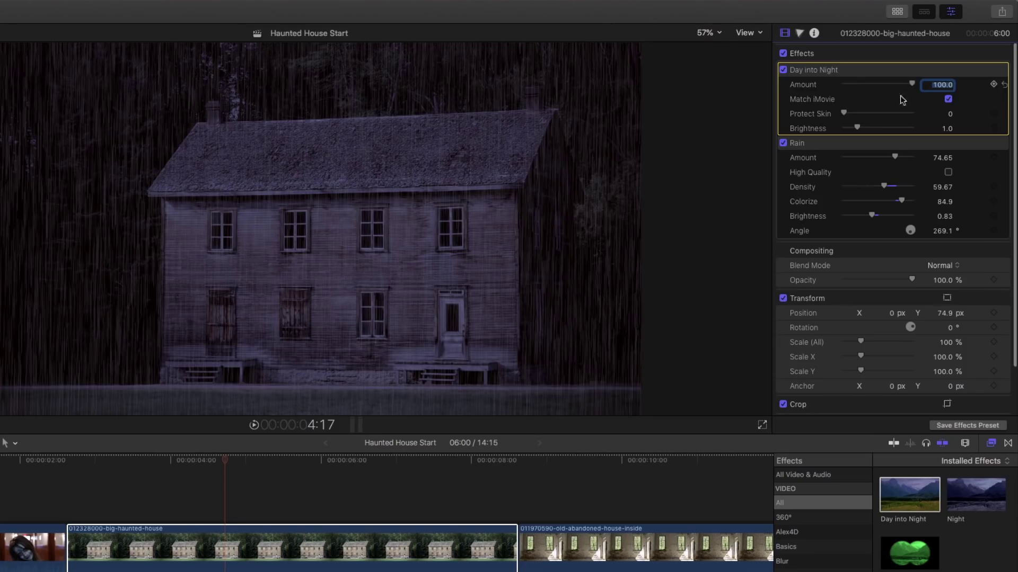
# Compare the look with Match iMovie toggled, try Protect Skin, and preview the night shot.
pyautogui.click(948, 98)
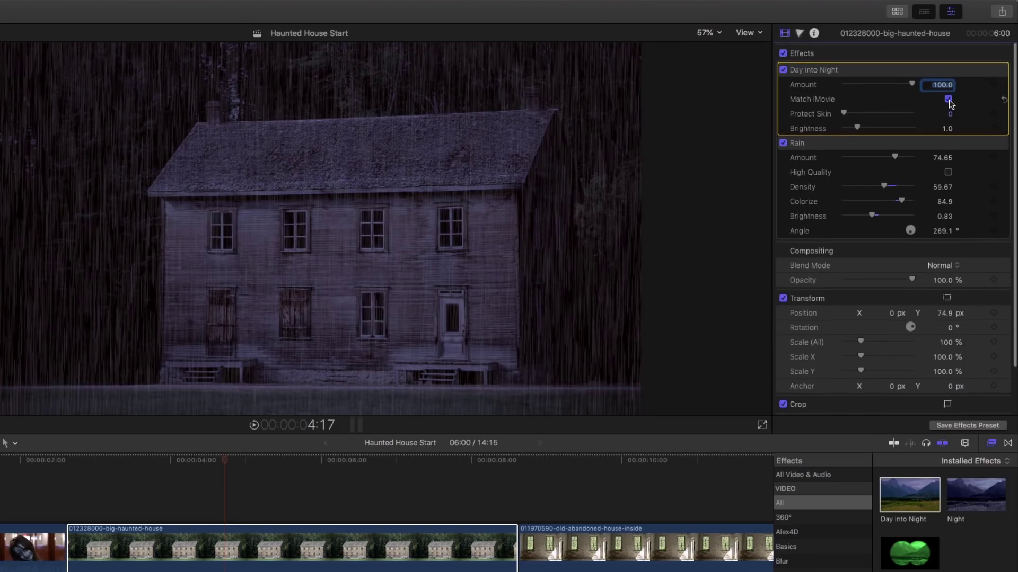
pyautogui.click(948, 99)
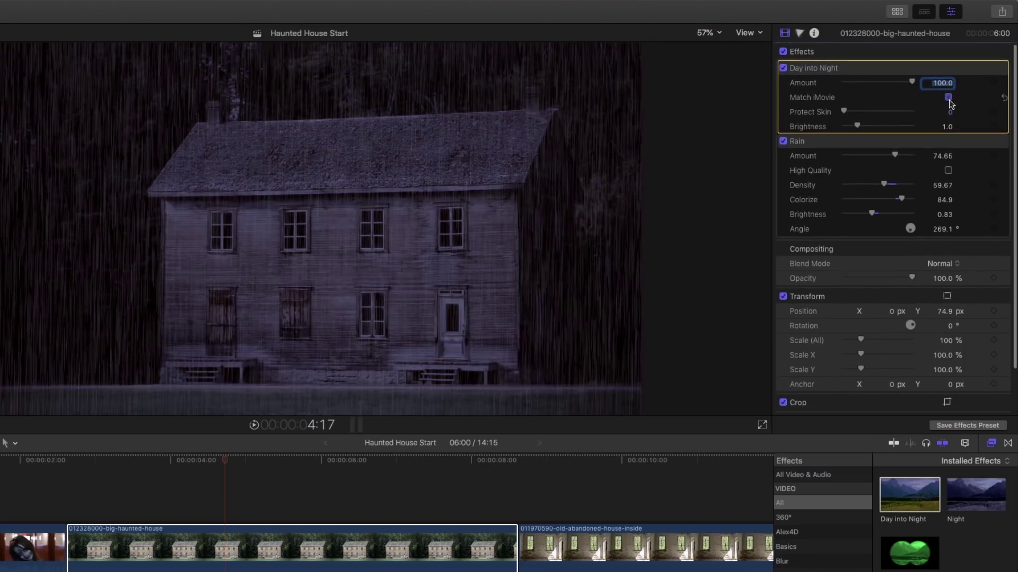
pyautogui.click(948, 99)
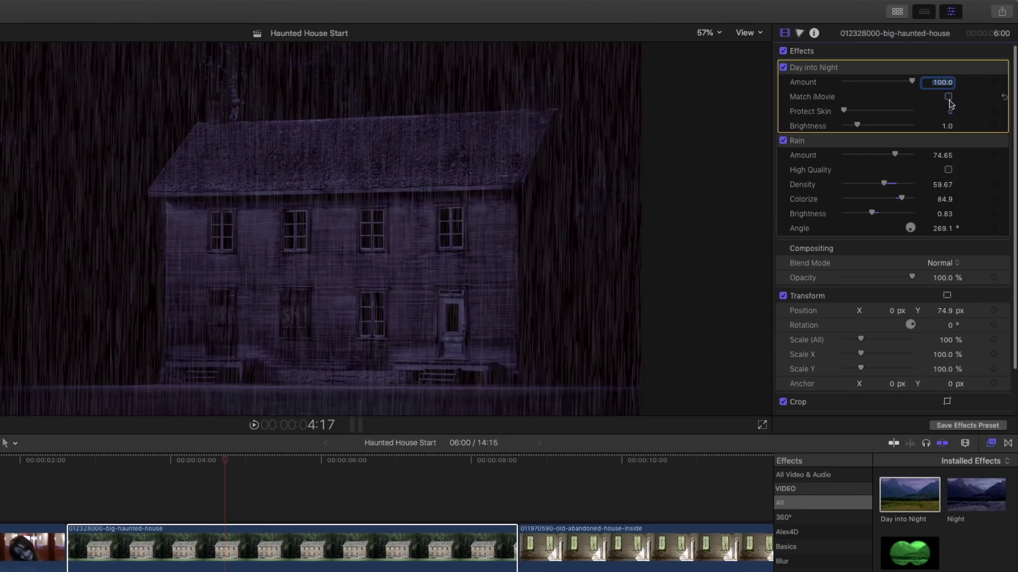
pyautogui.click(949, 98)
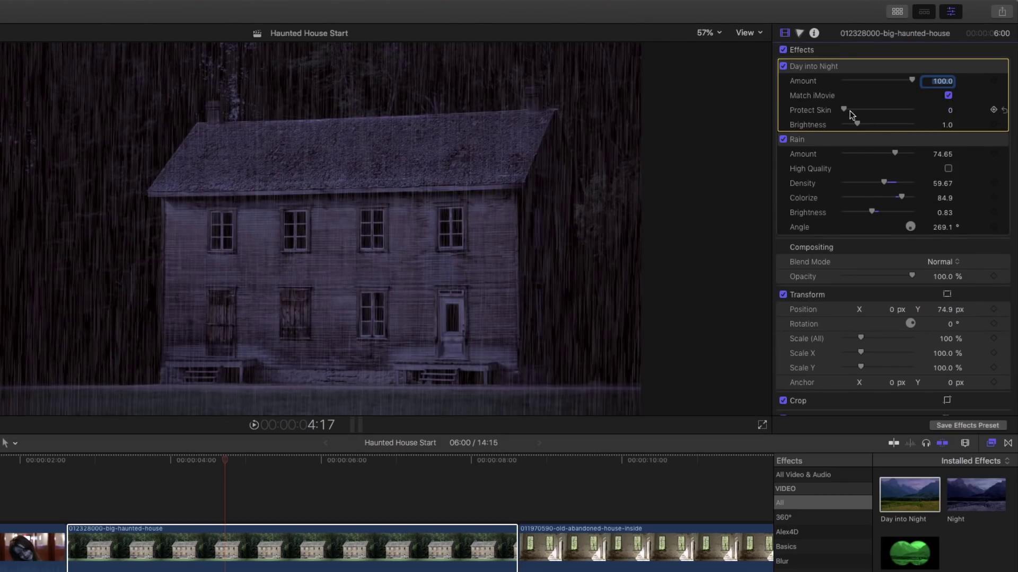
pyautogui.moveTo(844, 109); pyautogui.dragTo(860, 128)
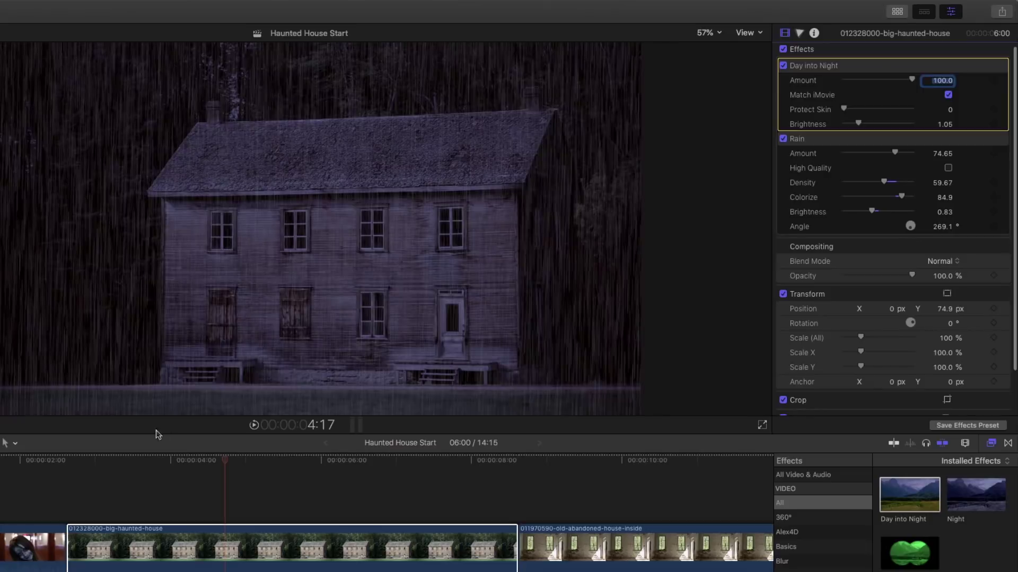
pyautogui.click(89, 462)
pyautogui.press('space')
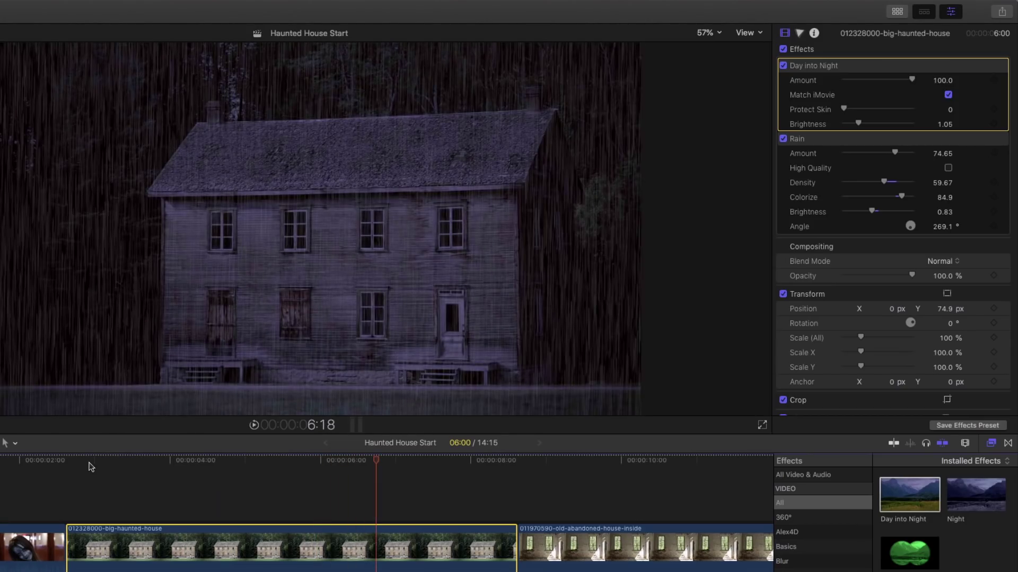
pyautogui.press('super+6')
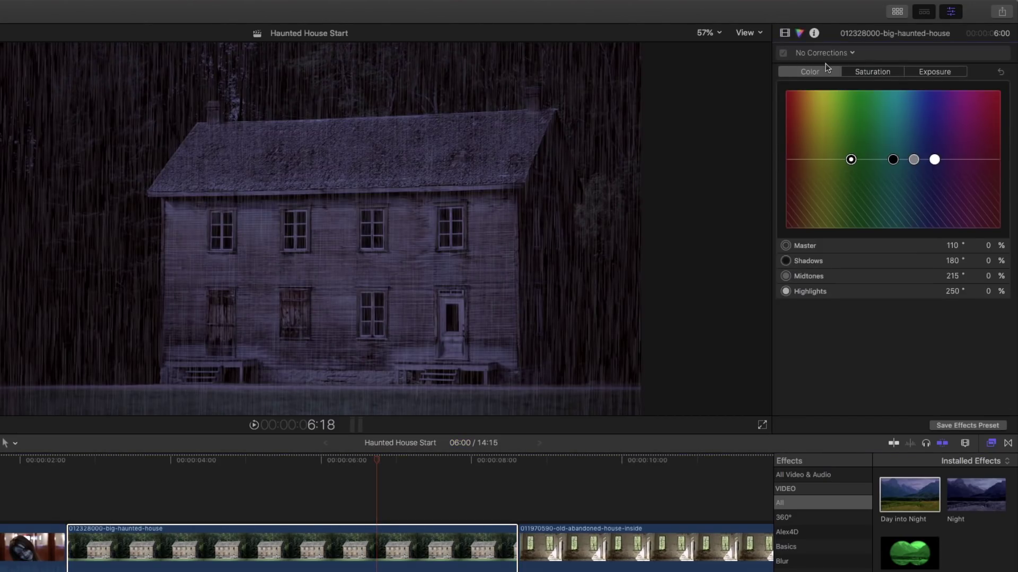
# Add a Color Wheels correction, drag its Master wheel toward blue, and play the graded shot.
pyautogui.click(835, 53)
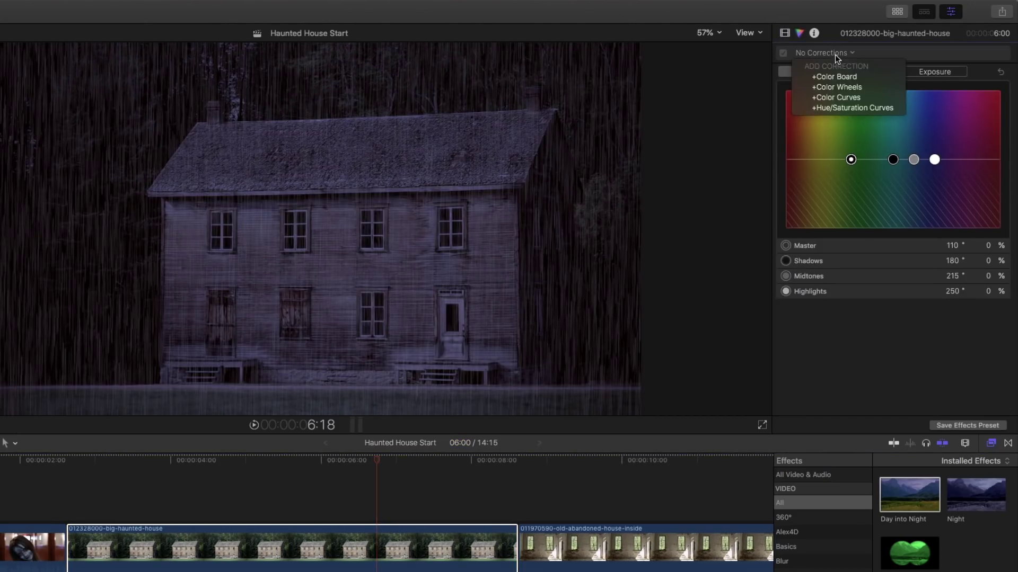
pyautogui.click(842, 87)
pyautogui.scroll(-1, 962, 146)
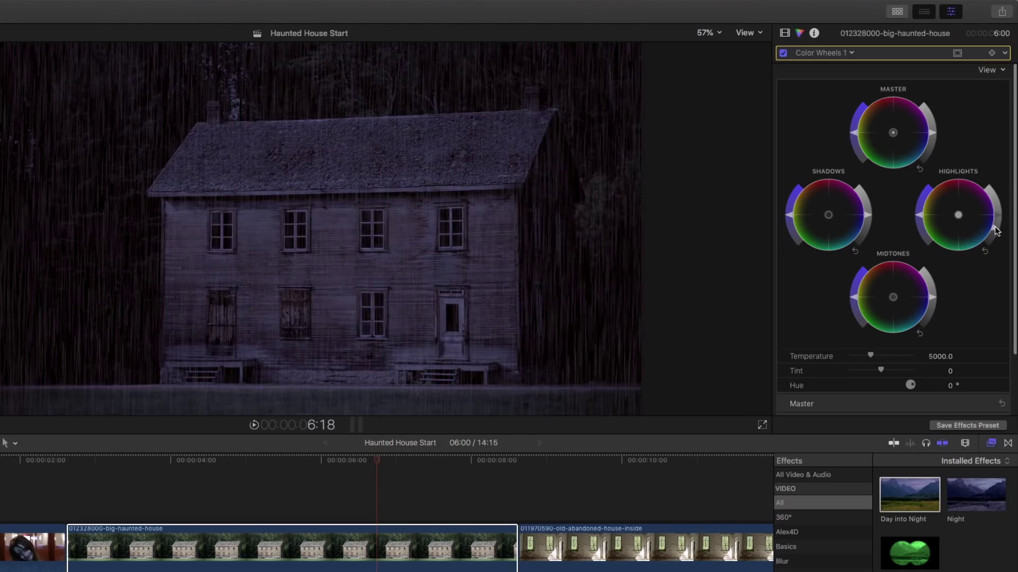
pyautogui.scroll(-1, 932, 295)
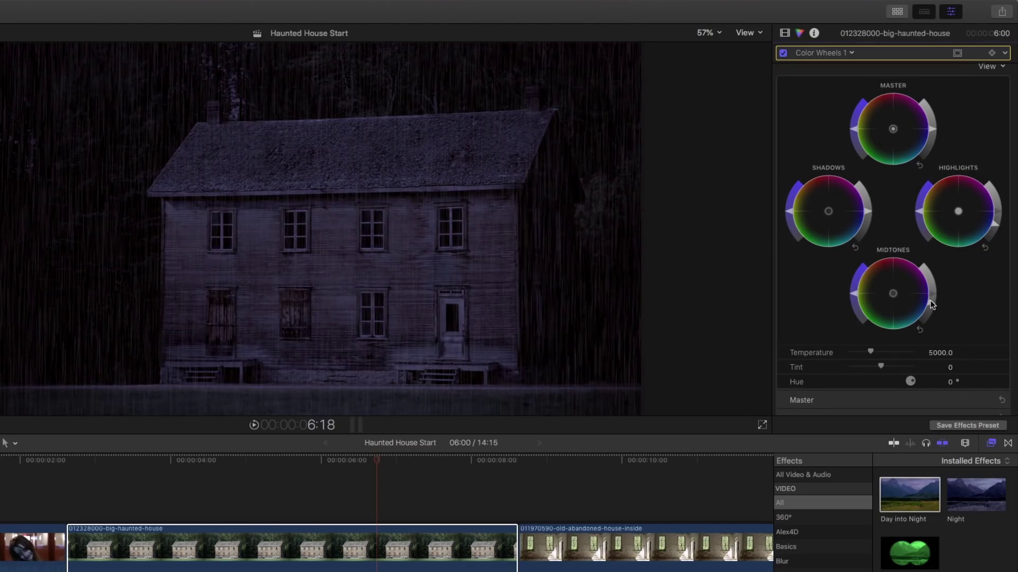
pyautogui.click(932, 297)
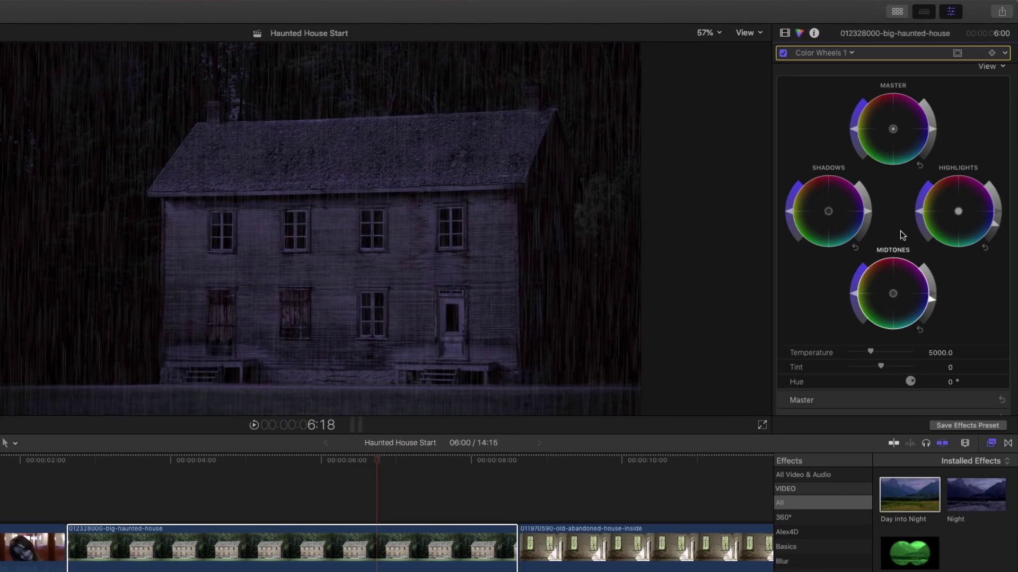
pyautogui.click(893, 129)
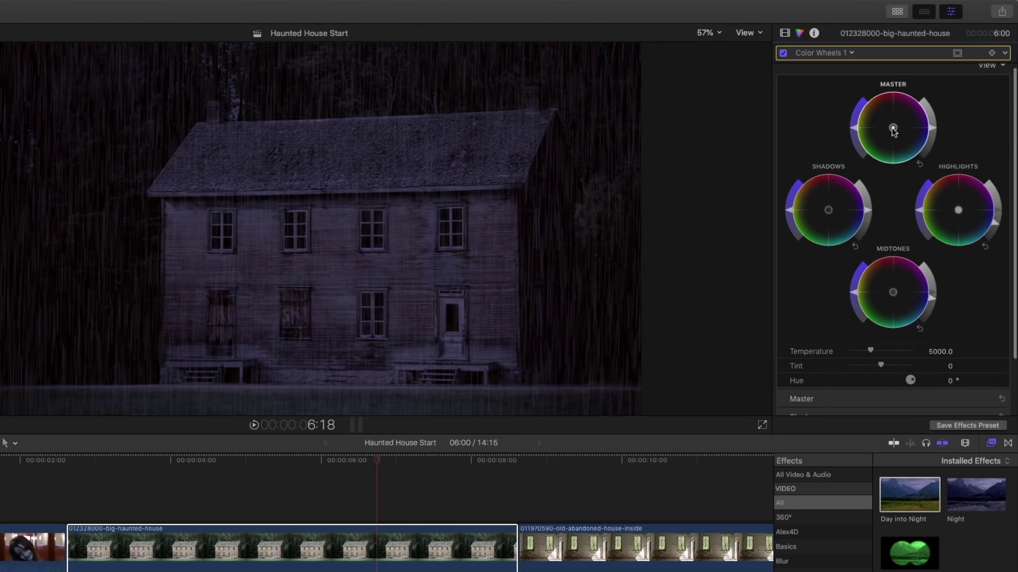
pyautogui.scroll(-1, 894, 129)
pyautogui.moveTo(893, 130)
pyautogui.mouseDown()
pyautogui.moveTo(880, 116)
pyautogui.moveTo(904, 141)
pyautogui.mouseUp()
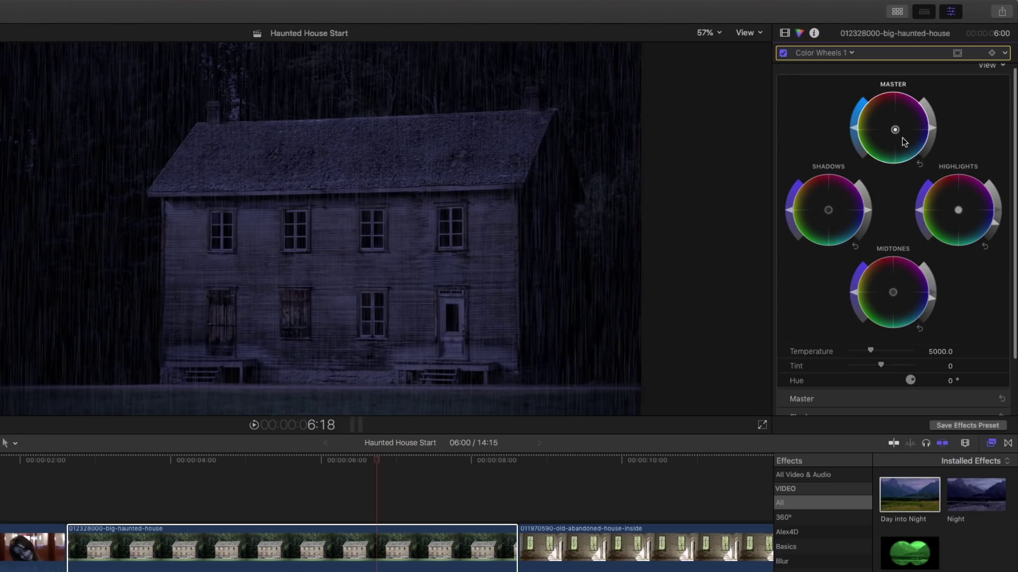
pyautogui.scroll(-1, 870, 169)
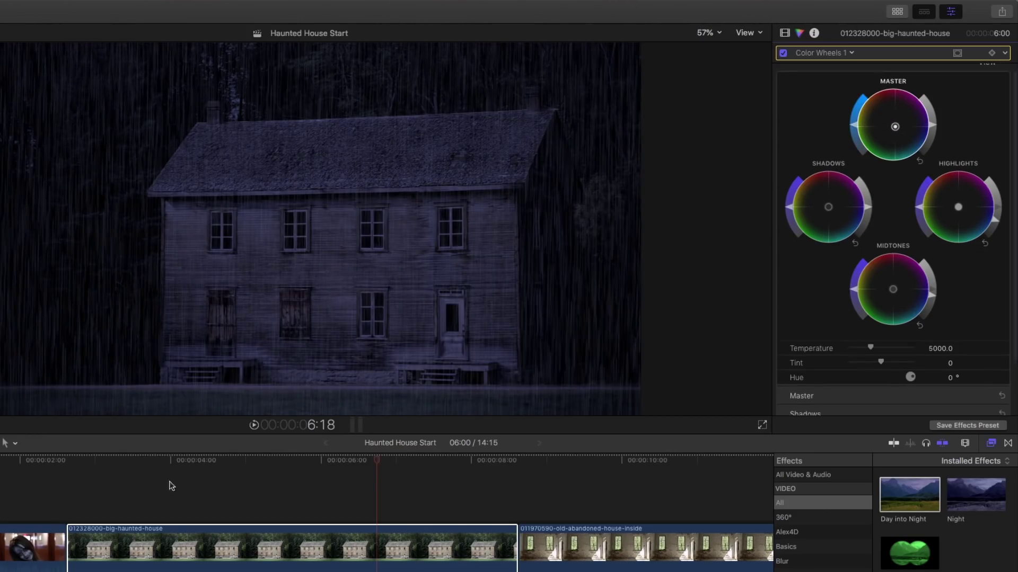
pyautogui.click(74, 469)
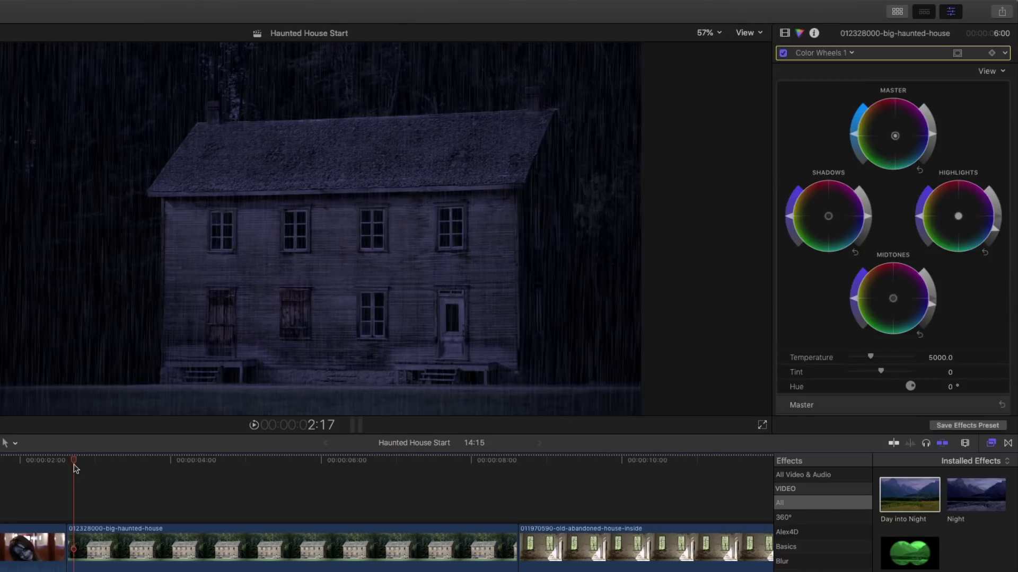
pyautogui.press('space')
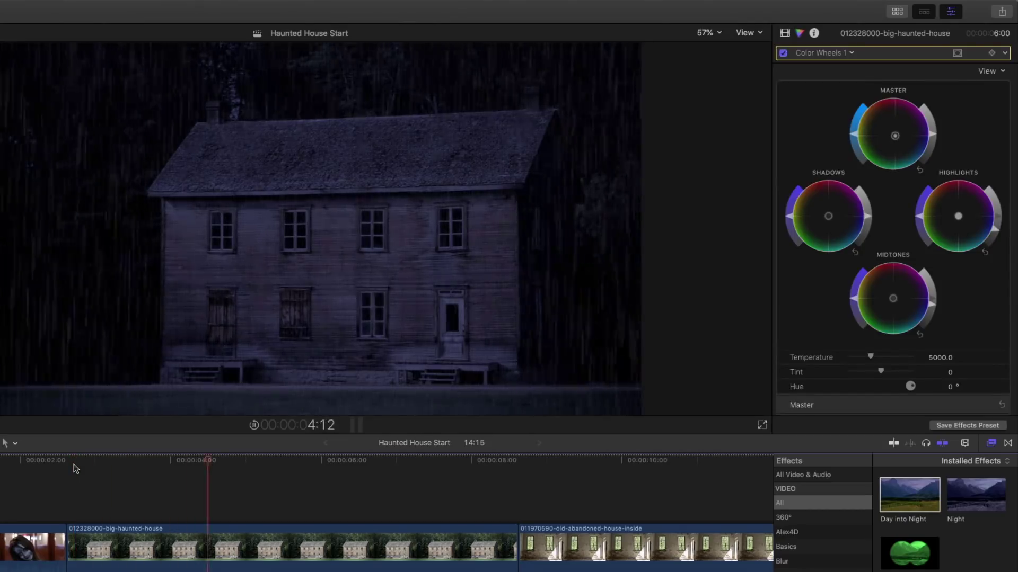
# Drag the Flashing light effect onto the big-haunted-house clip and preview it.
pyautogui.click(129, 466)
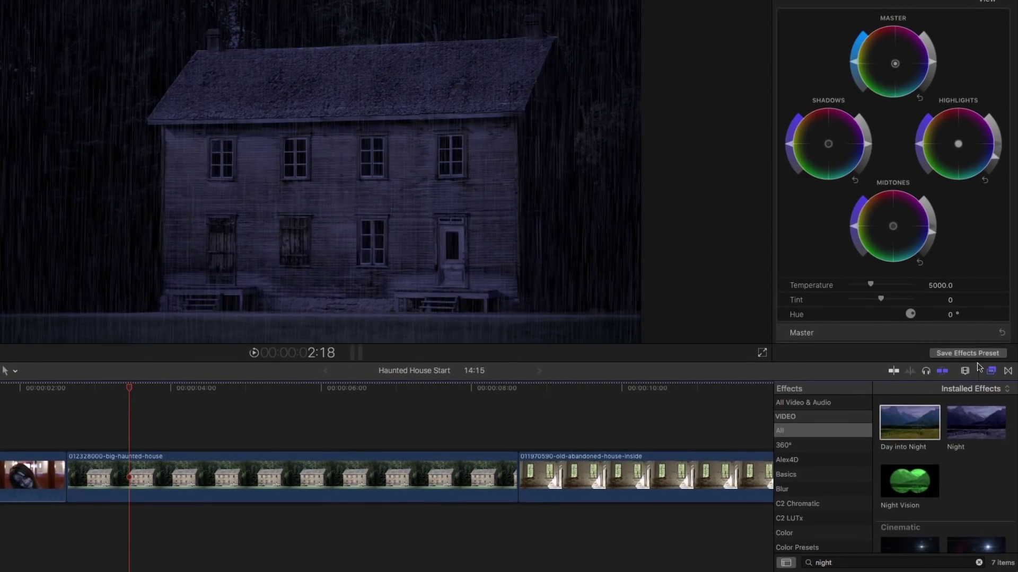
pyautogui.scroll(-5, 810, 447)
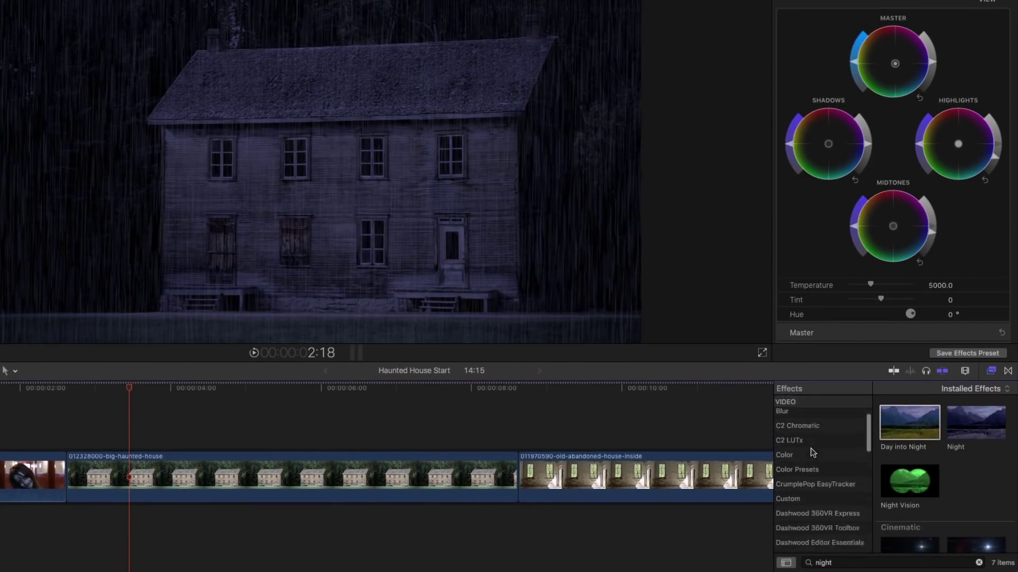
pyautogui.scroll(-5, 810, 452)
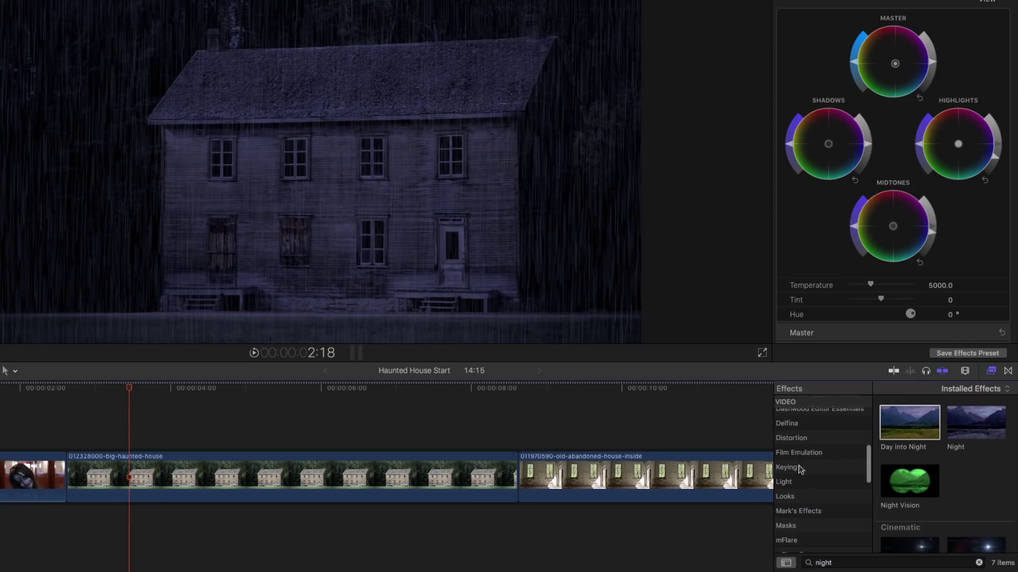
pyautogui.click(803, 484)
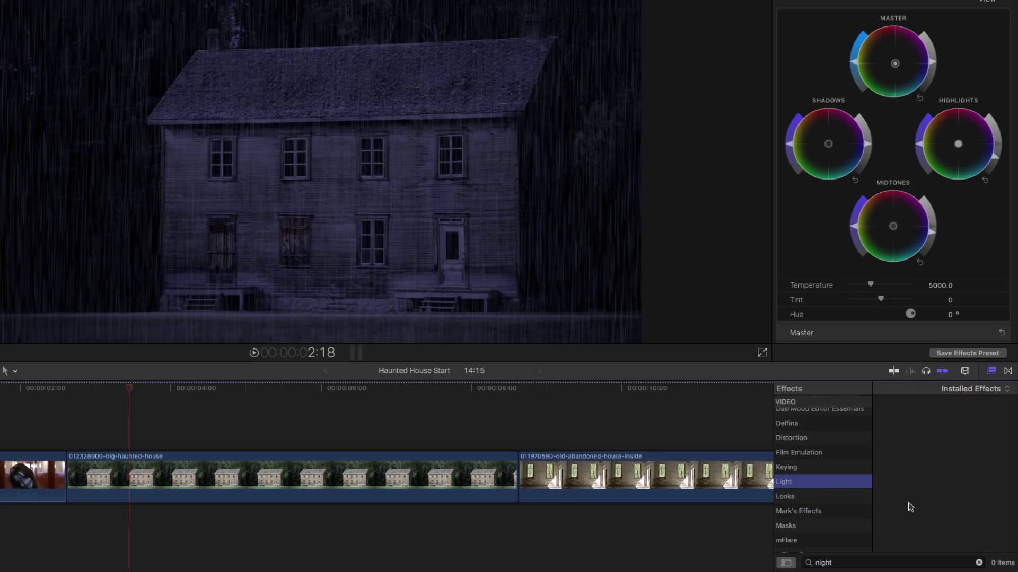
pyautogui.click(979, 564)
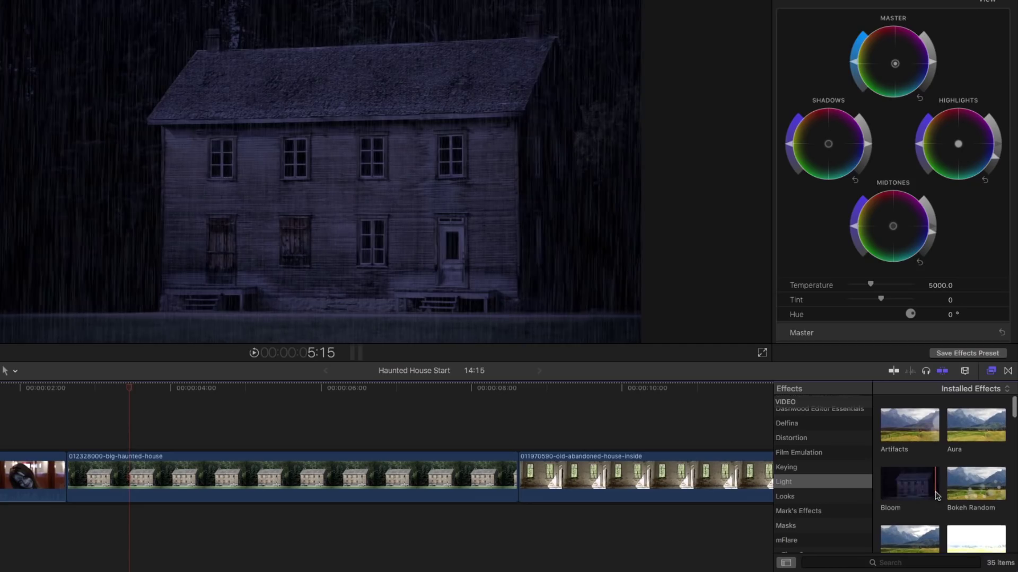
pyautogui.scroll(-4, 936, 496)
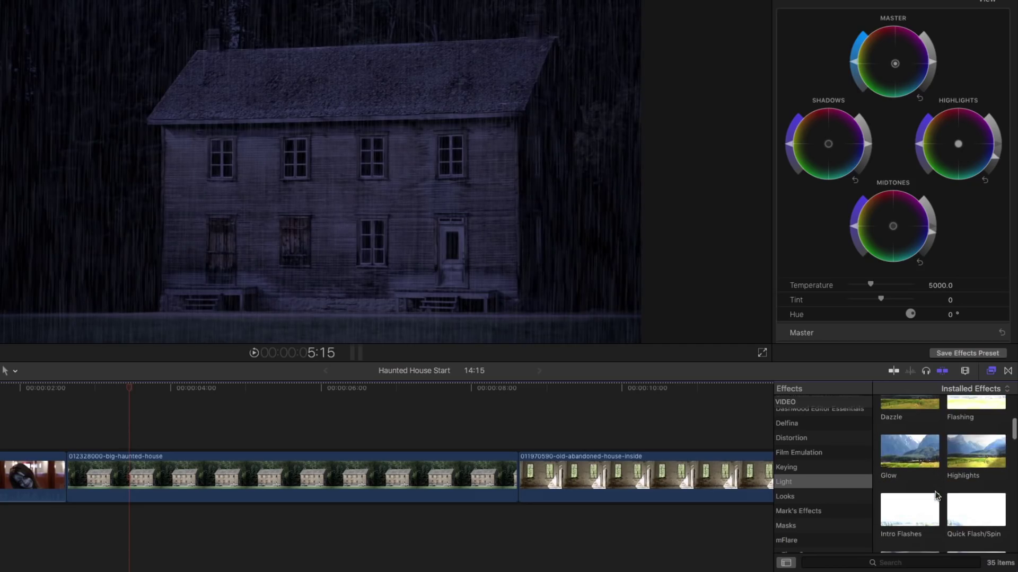
pyautogui.scroll(2, 948, 477)
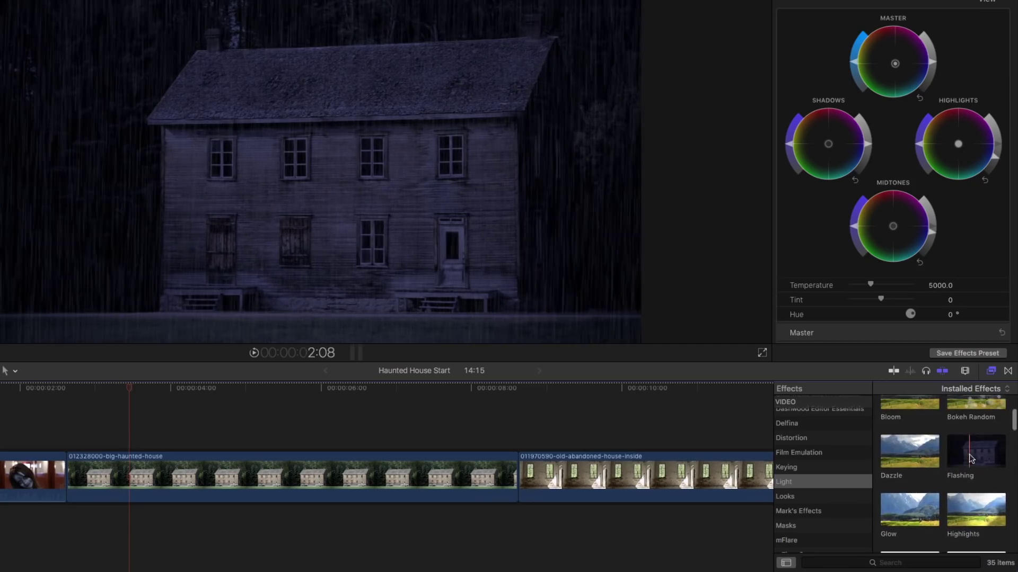
pyautogui.moveTo(970, 458); pyautogui.dragTo(290, 481)
pyautogui.click(68, 395)
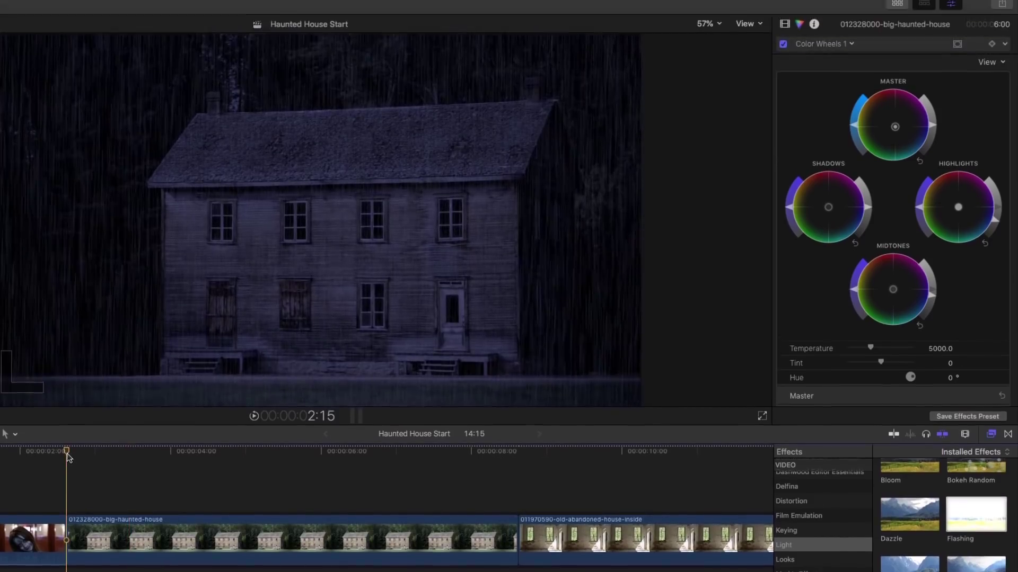
pyautogui.press('space')
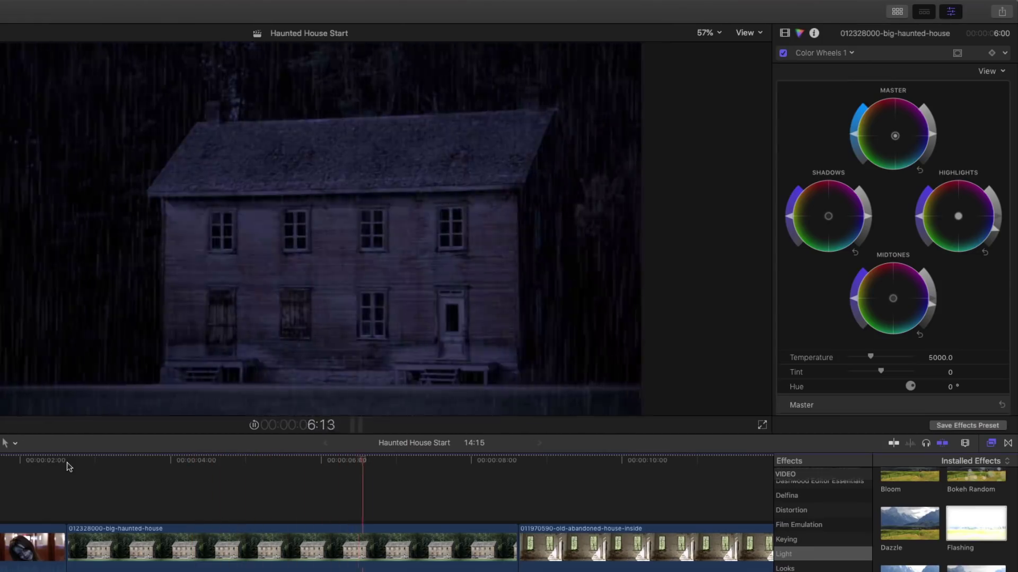
pyautogui.press('space')
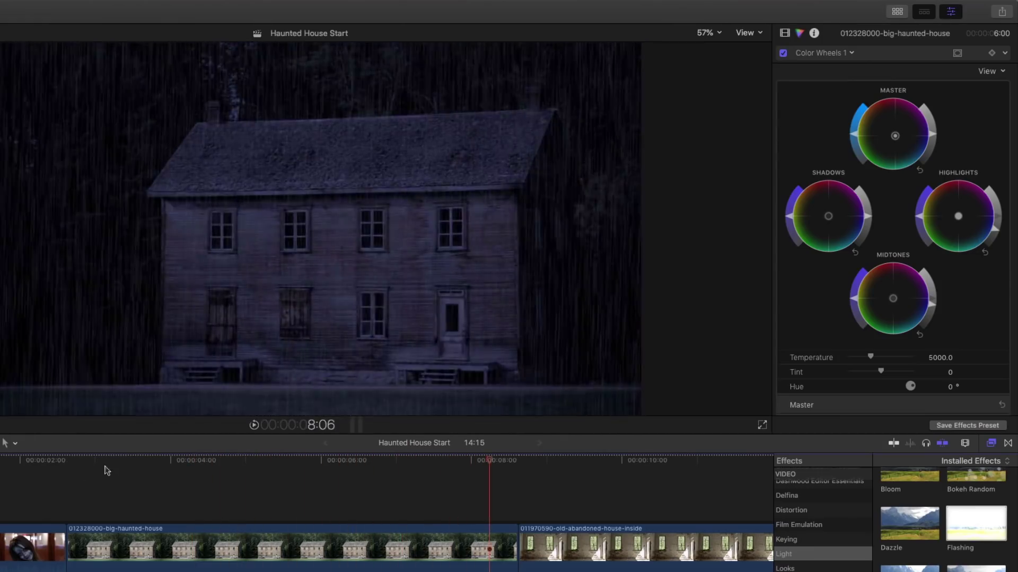
# Check Flashing at Intensity 100 in the Video inspector and open the clip's Video Animation lanes.
pyautogui.moveTo(91, 464); pyautogui.dragTo(336, 496)
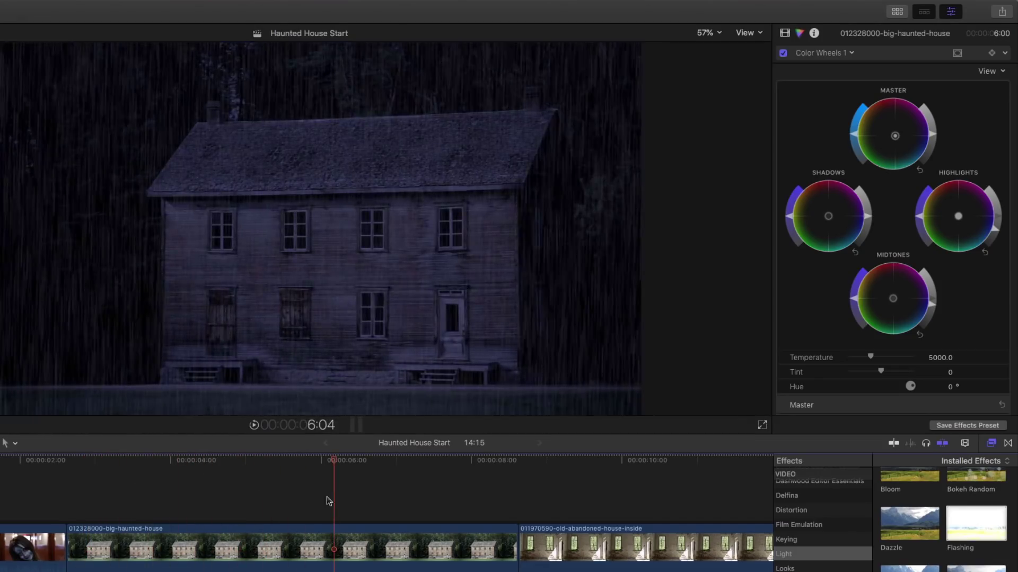
pyautogui.click(785, 34)
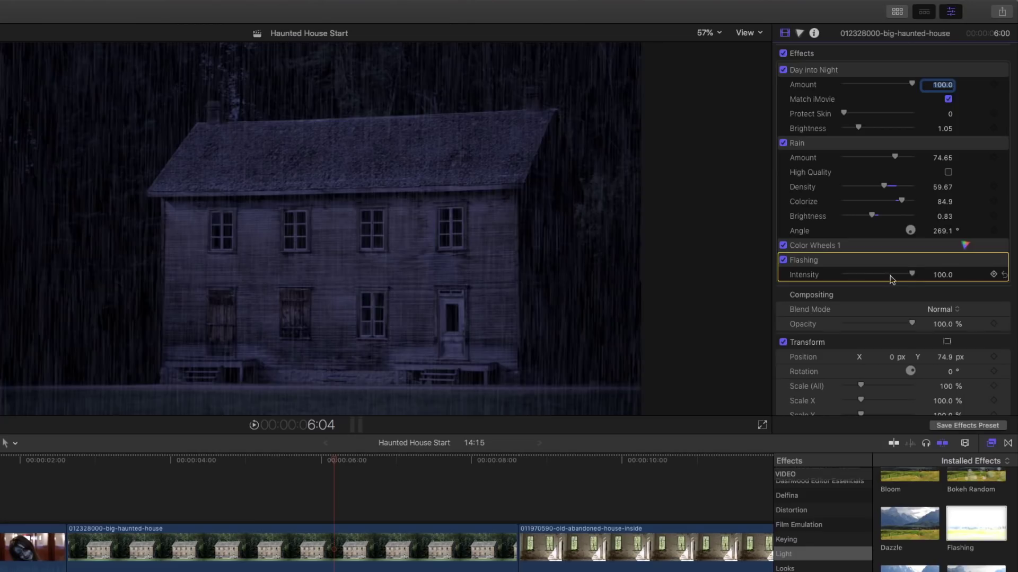
pyautogui.moveTo(890, 276); pyautogui.dragTo(906, 273)
pyautogui.moveTo(175, 460)
pyautogui.mouseDown()
pyautogui.moveTo(67, 464)
pyautogui.moveTo(167, 460)
pyautogui.mouseUp()
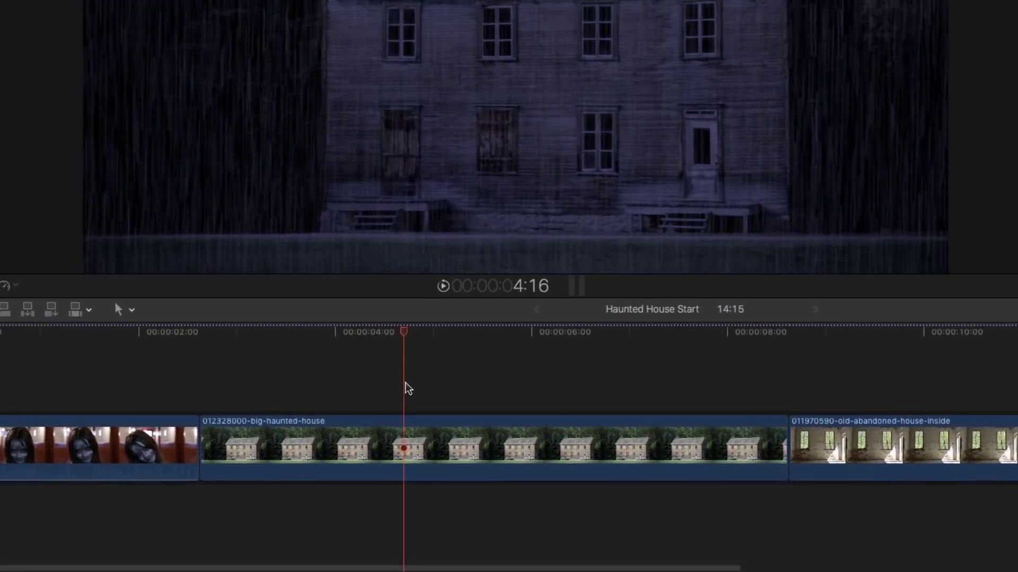
pyautogui.hotkey('ctrl', 'v')
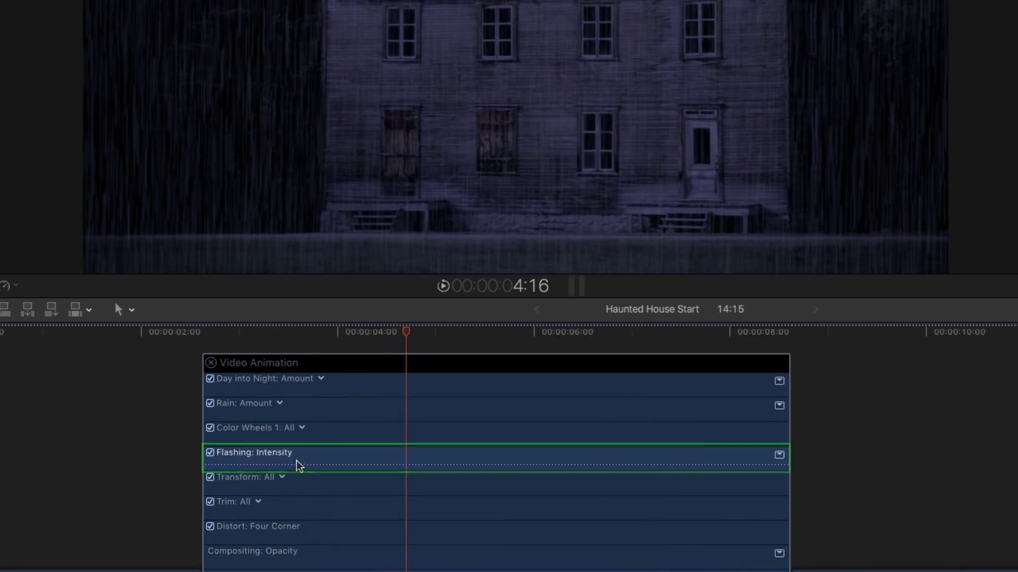
# Keyframe Flashing Intensity over a span to about 7 s, ramping 0 up to ~99 and back to 0.
pyautogui.click(779, 454)
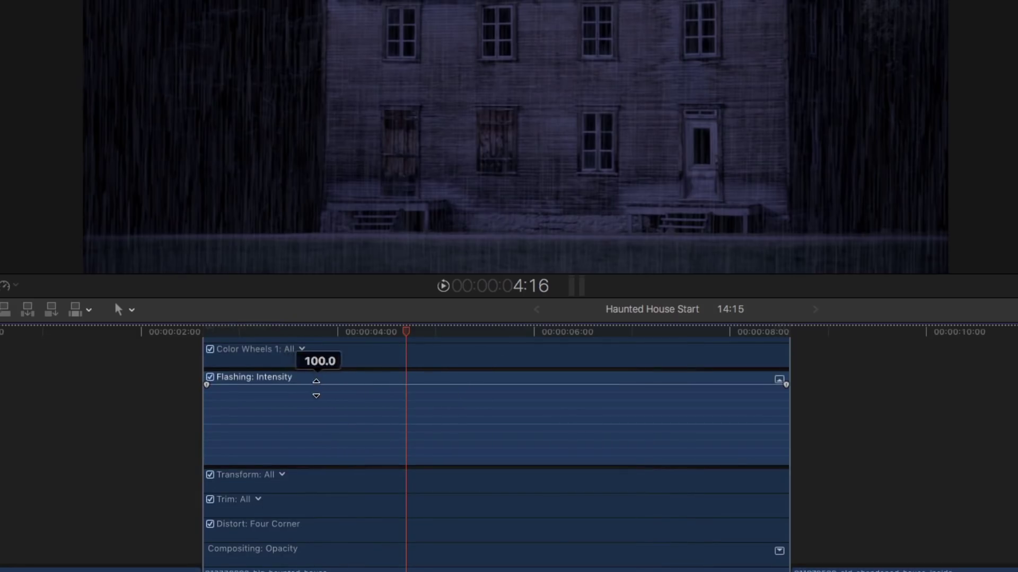
pyautogui.press('p')
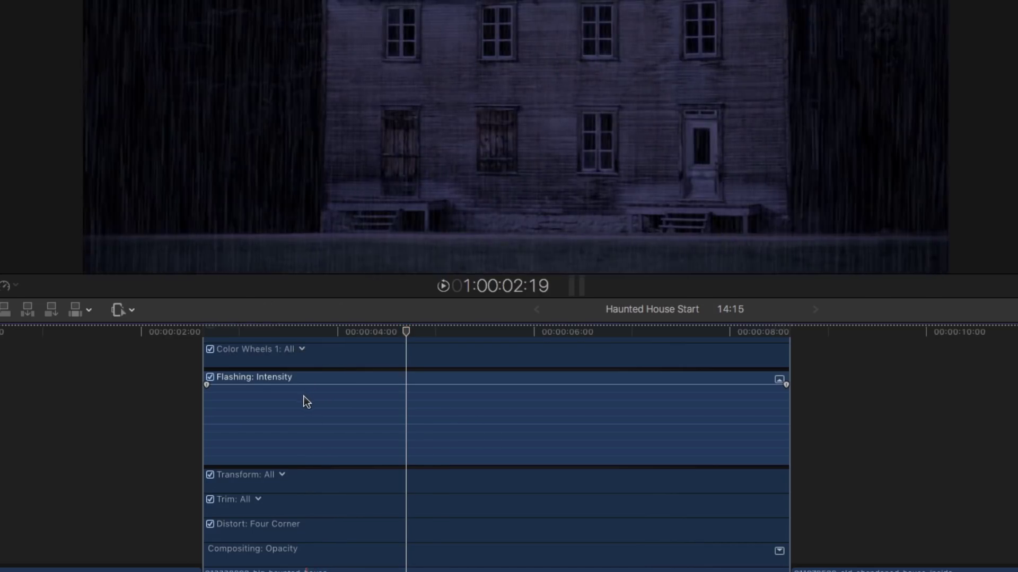
pyautogui.moveTo(305, 399); pyautogui.dragTo(527, 414)
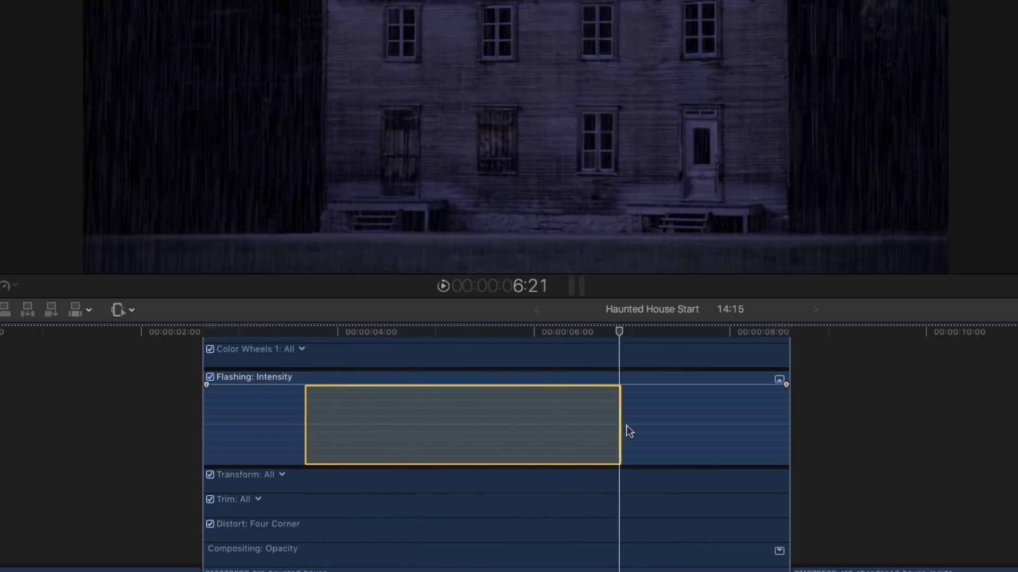
pyautogui.moveTo(627, 426); pyautogui.dragTo(647, 426)
pyautogui.press('a')
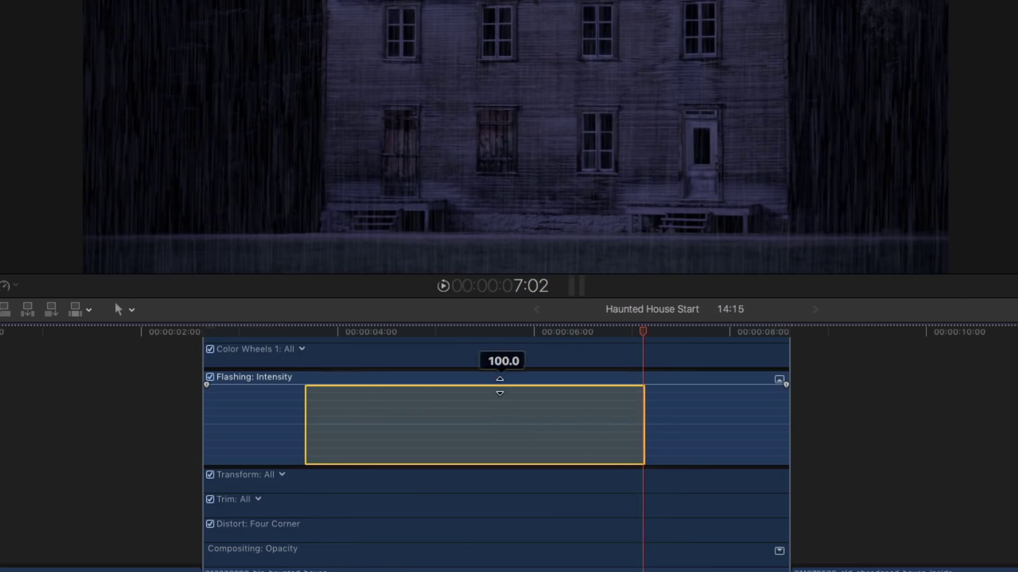
pyautogui.moveTo(497, 398)
pyautogui.mouseDown()
pyautogui.moveTo(498, 413)
pyautogui.moveTo(500, 388)
pyautogui.moveTo(486, 388)
pyautogui.mouseUp()
pyautogui.moveTo(241, 388); pyautogui.dragTo(235, 467)
pyautogui.moveTo(682, 386); pyautogui.dragTo(672, 472)
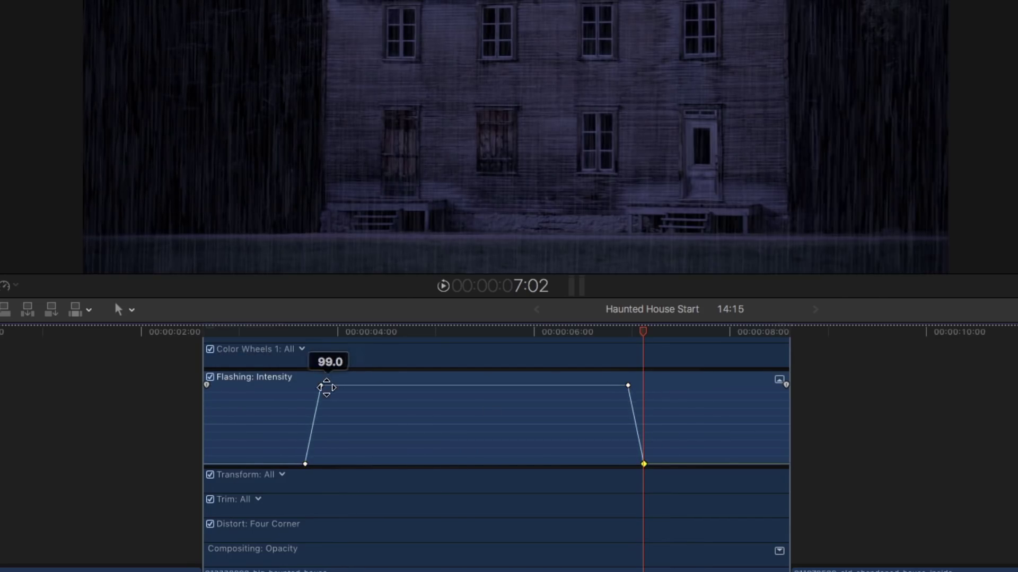
pyautogui.moveTo(320, 386); pyautogui.dragTo(366, 385)
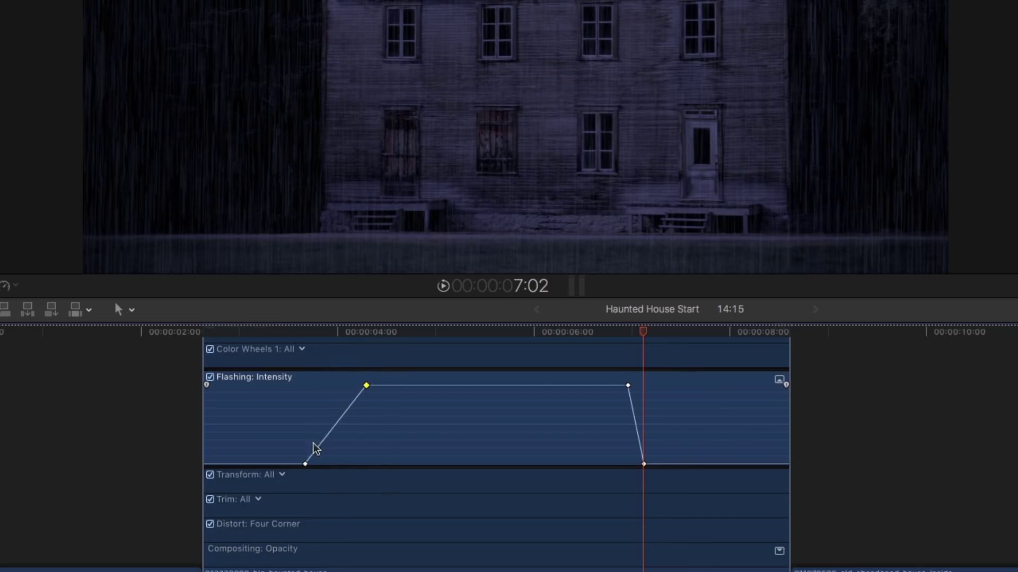
pyautogui.moveTo(306, 464); pyautogui.dragTo(342, 463)
pyautogui.scroll(5, 386, 386)
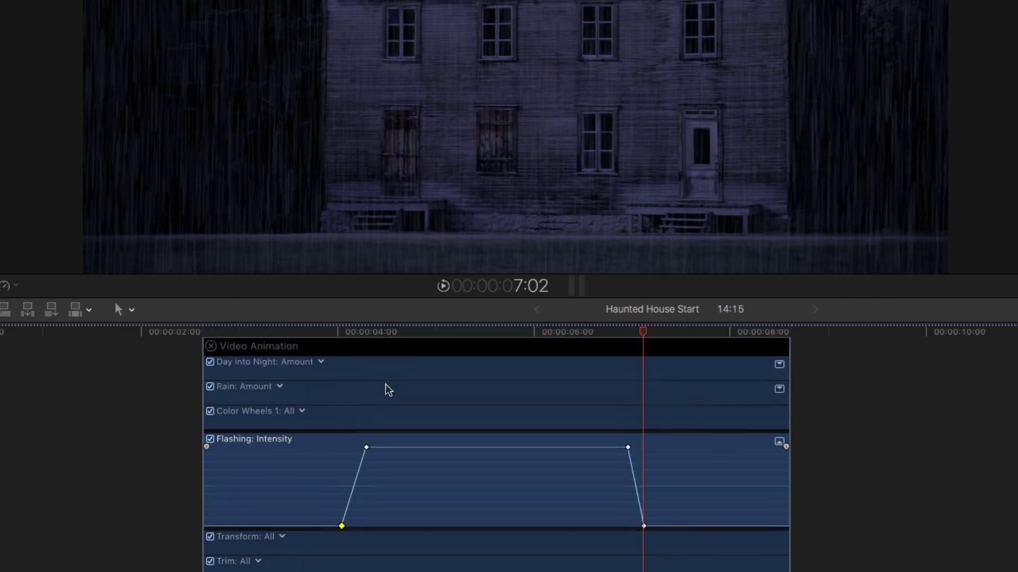
# Close the Video Animation lanes and play the house clip to check the flash peaking near 99.
pyautogui.click(211, 377)
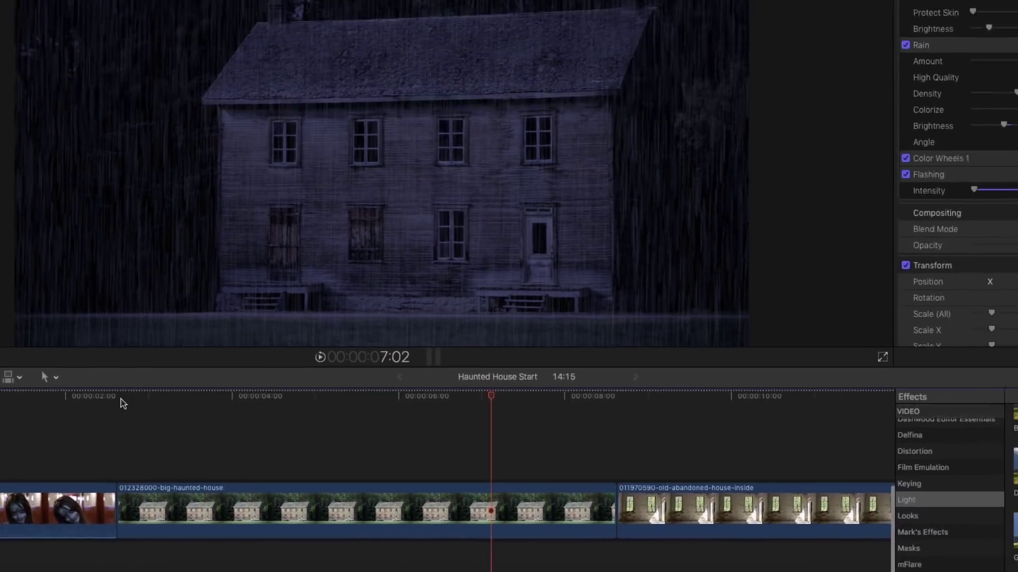
pyautogui.click(182, 353)
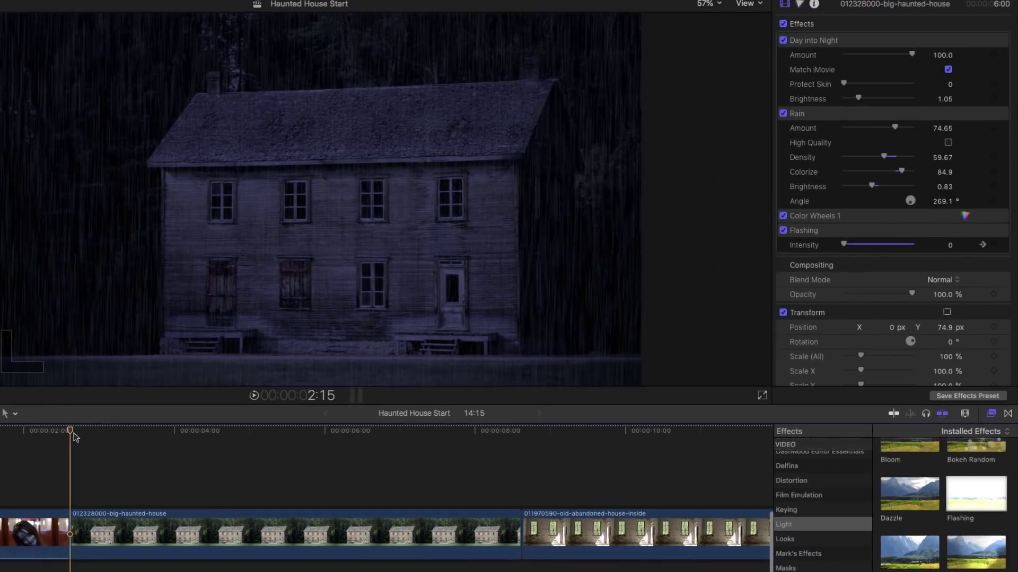
pyautogui.press('space')
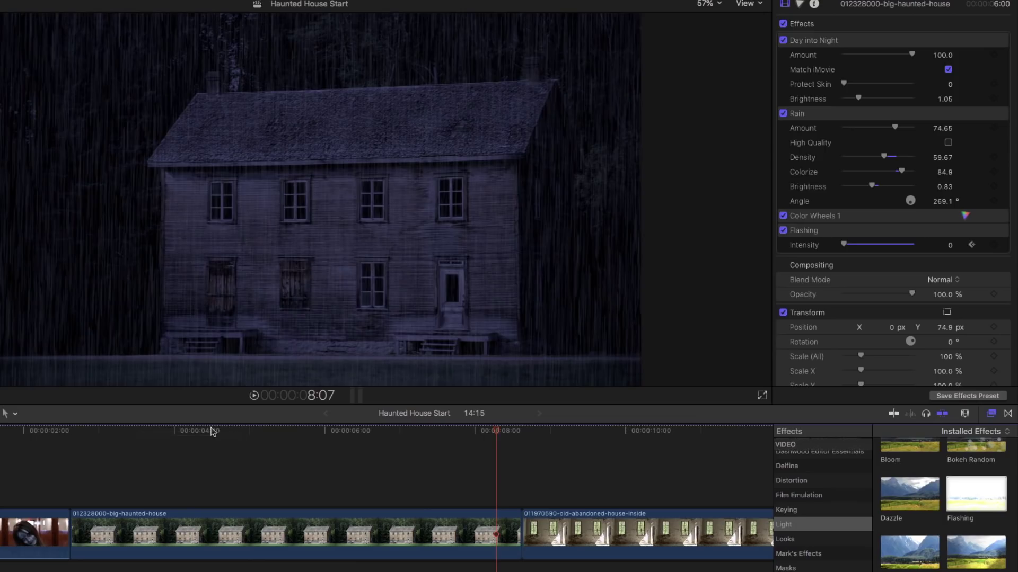
pyautogui.moveTo(212, 431); pyautogui.dragTo(375, 439)
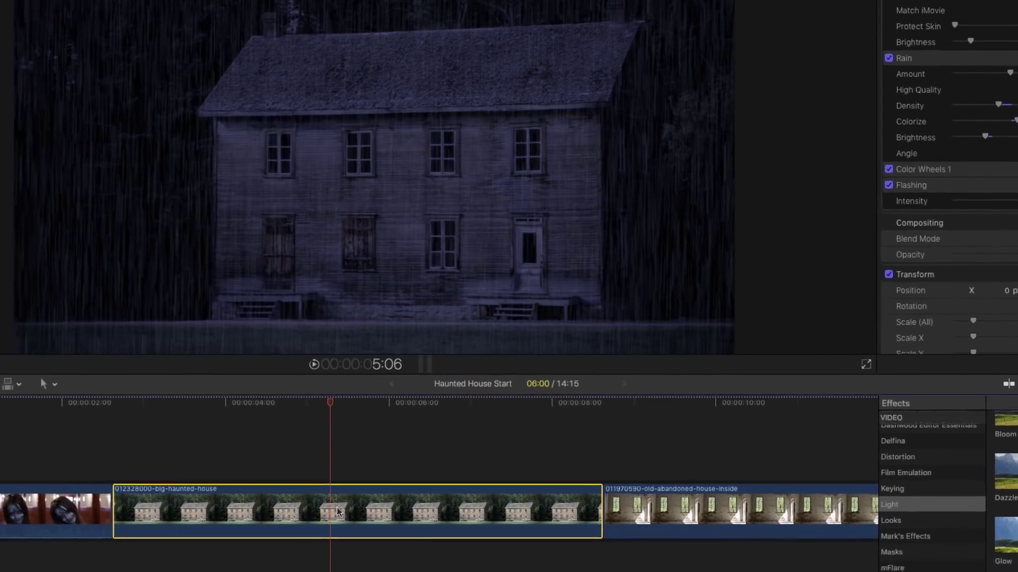
# Dip the house clip's Flashing Intensity to 0 over a mid-clip range, making two flash bursts.
pyautogui.hotkey('ctrl', 'v')
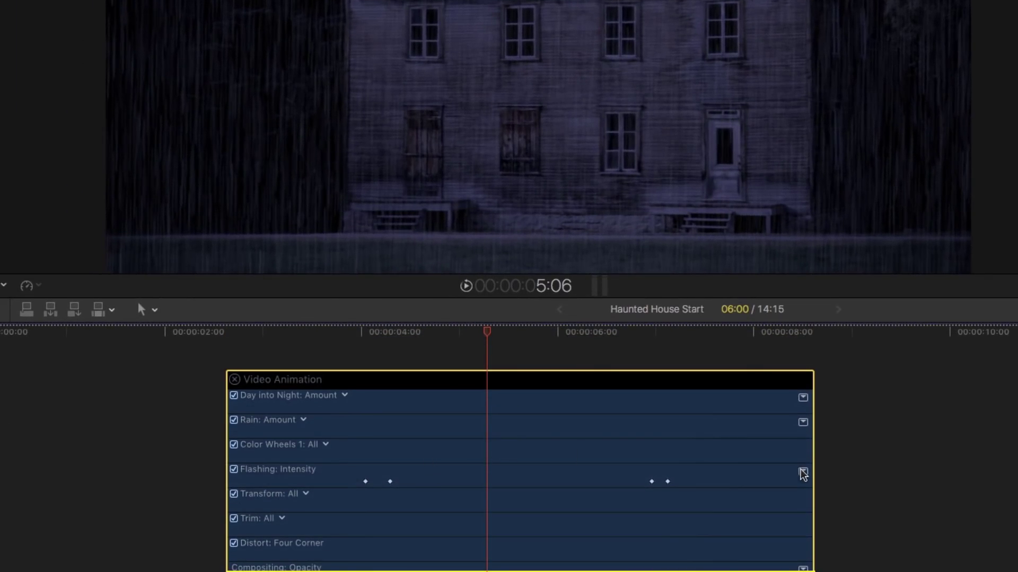
pyautogui.click(803, 472)
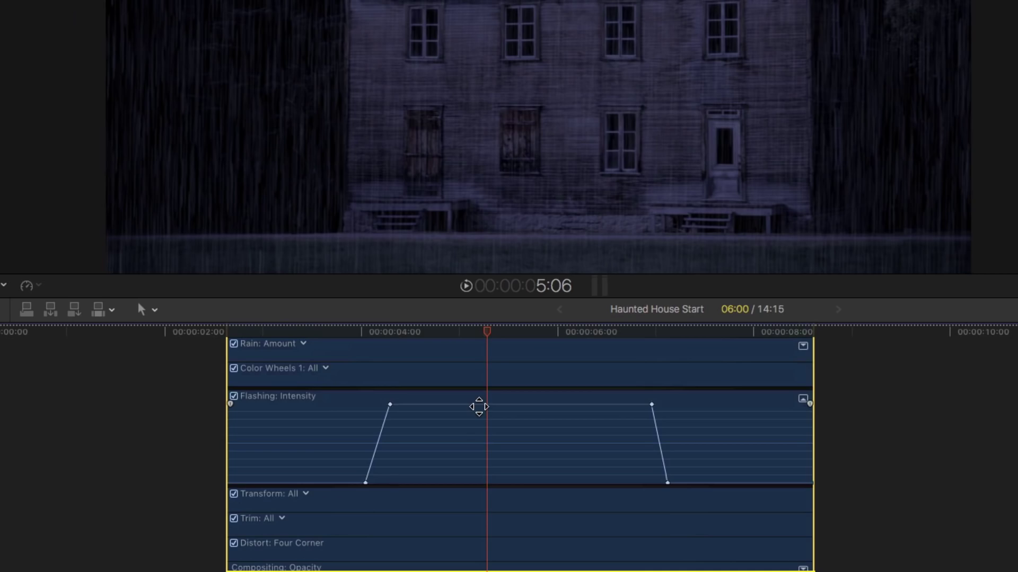
pyautogui.press('r')
pyautogui.moveTo(475, 415); pyautogui.dragTo(521, 483)
pyautogui.click(693, 420)
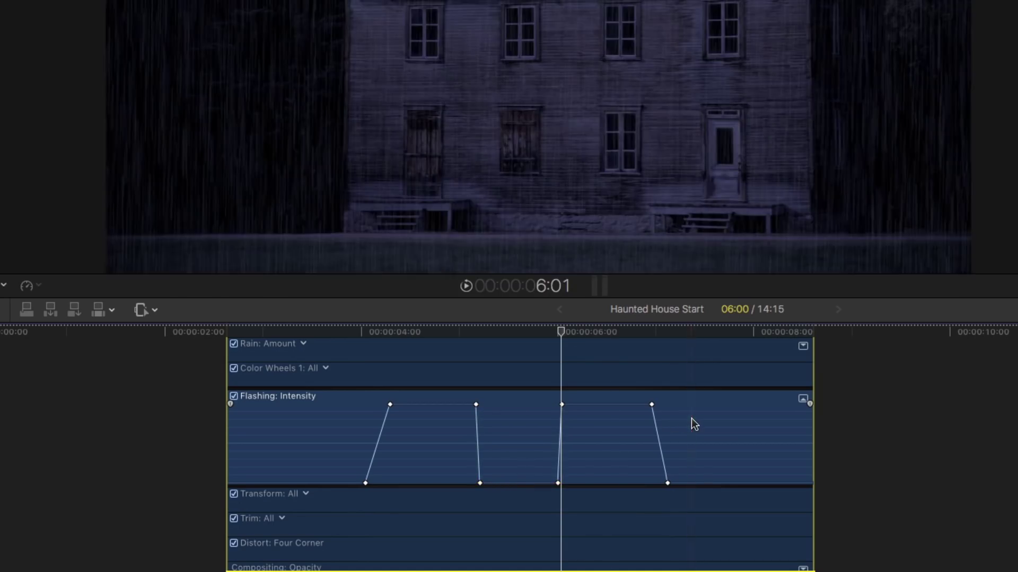
pyautogui.scroll(1, 739, 399)
pyautogui.scroll(4, 738, 399)
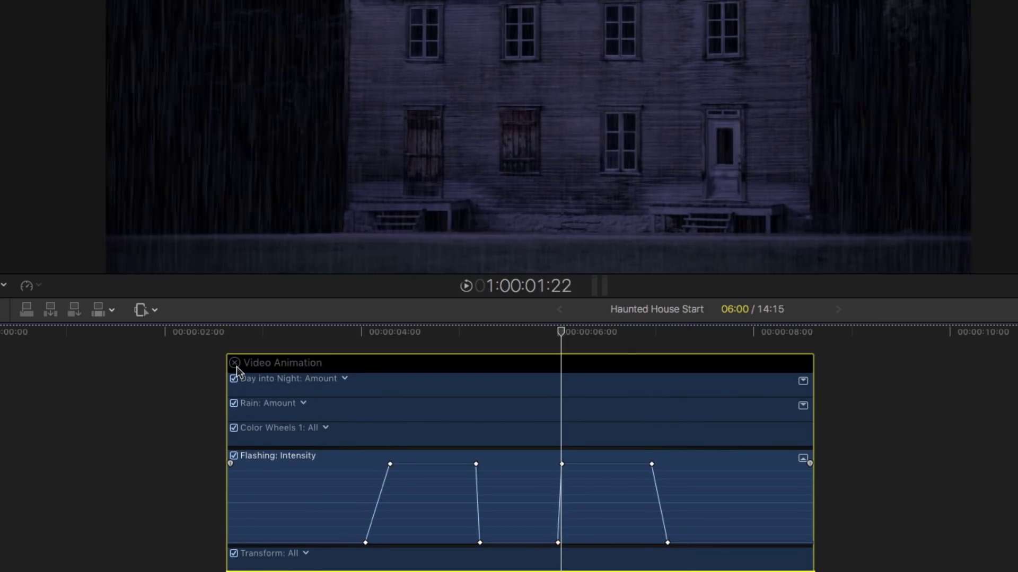
pyautogui.scroll(15, 239, 371)
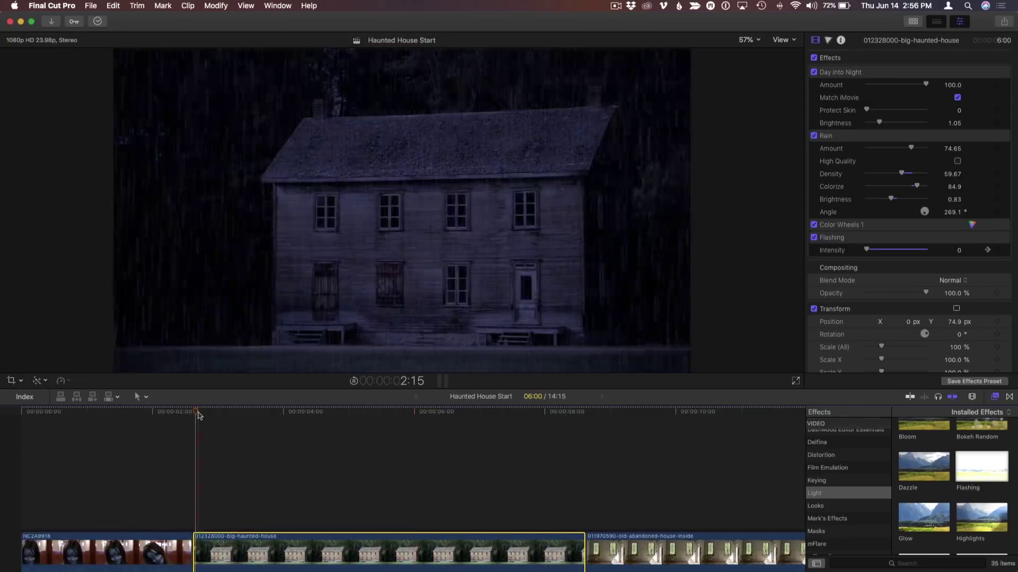
# Play back the double flash, stop at 2:15, and show the Libraries and Browser.
pyautogui.scroll(-3, 256, 436)
pyautogui.press('space')
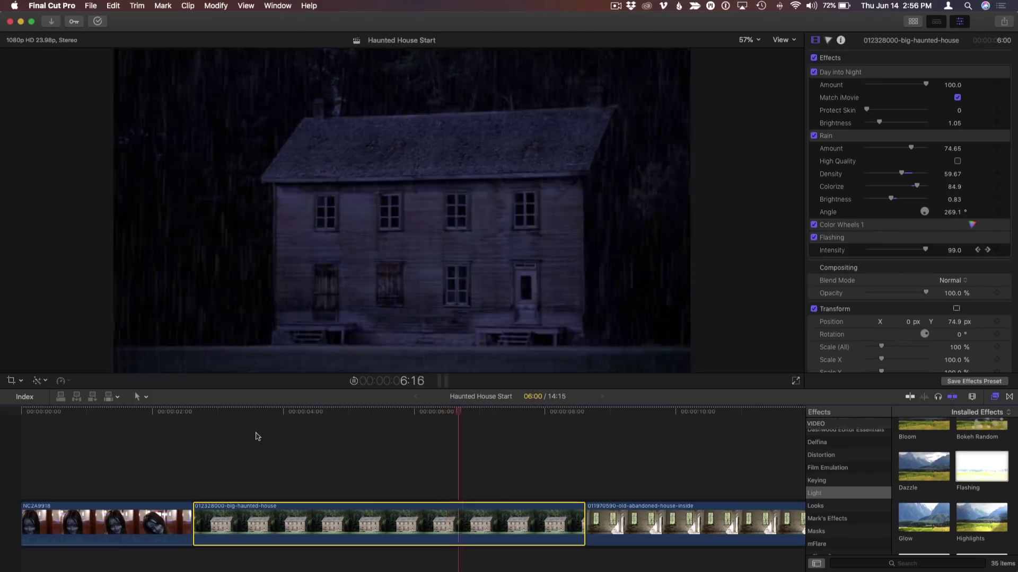
pyautogui.click(199, 418)
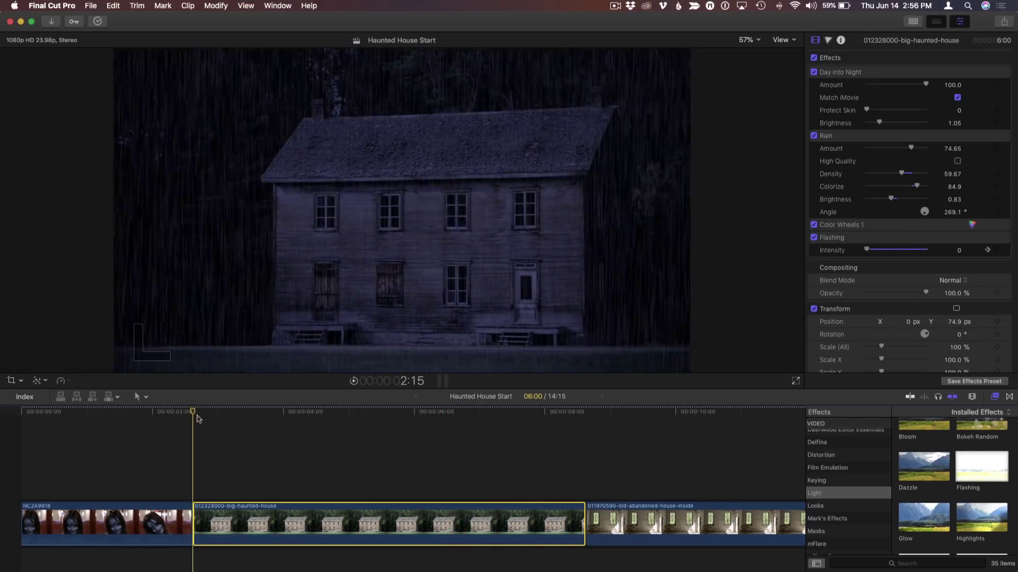
pyautogui.scroll(-2, 225, 429)
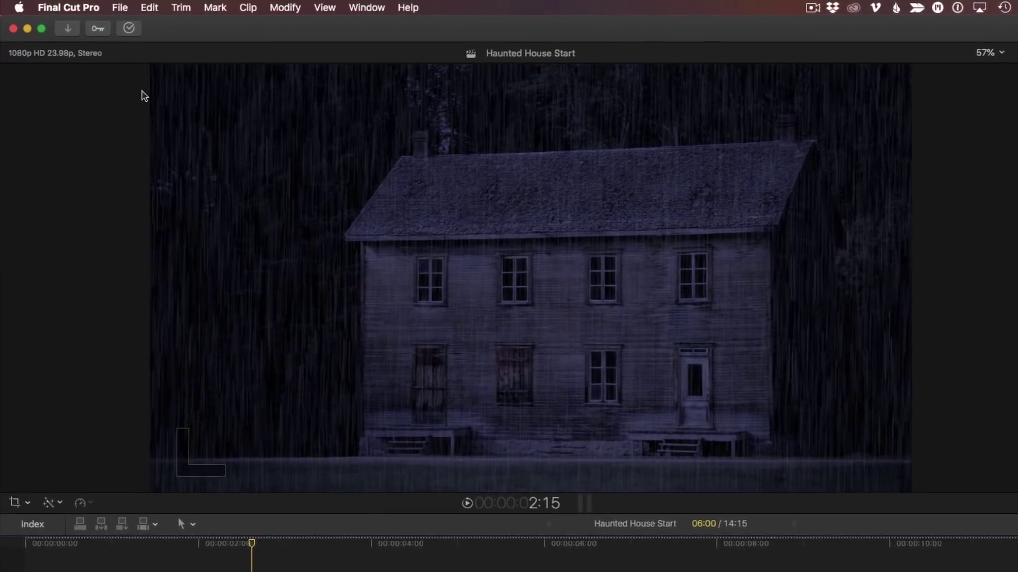
pyautogui.press('ctrl+super+1')
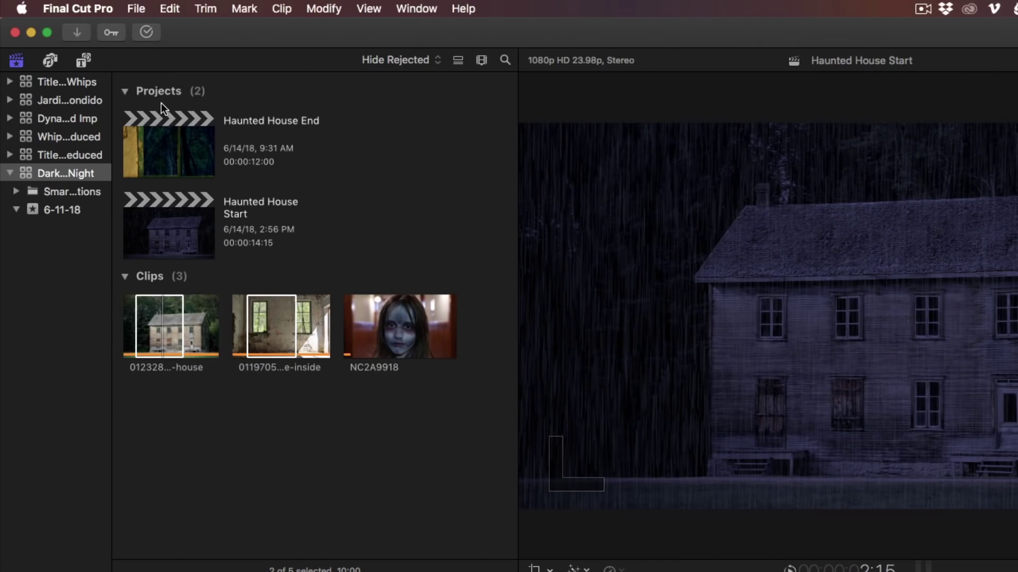
# Filter Sound Effects by 'thunder' and audition the Rain Heavy Thunder preview.
pyautogui.click(50, 60)
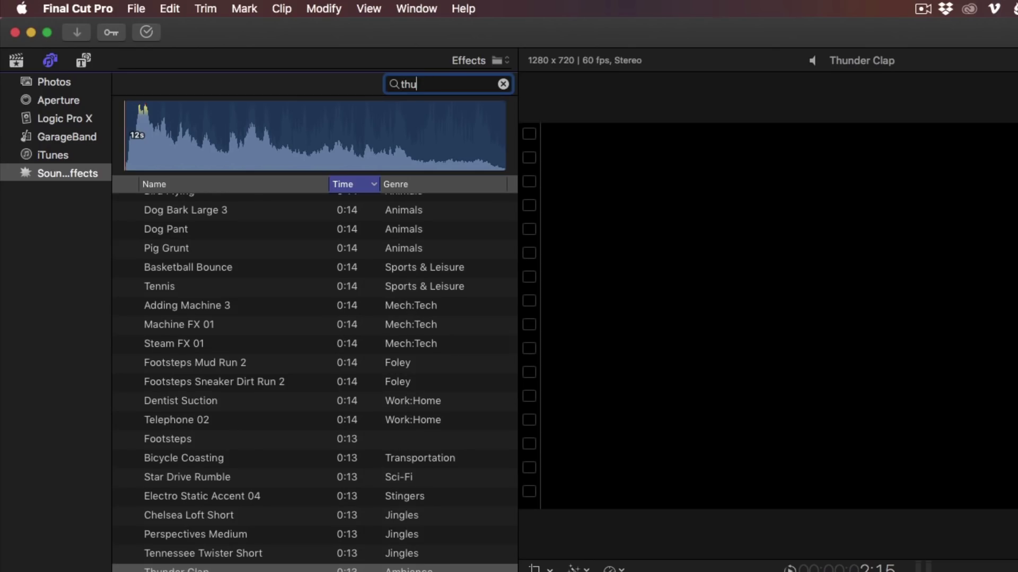
pyautogui.write('thunder')
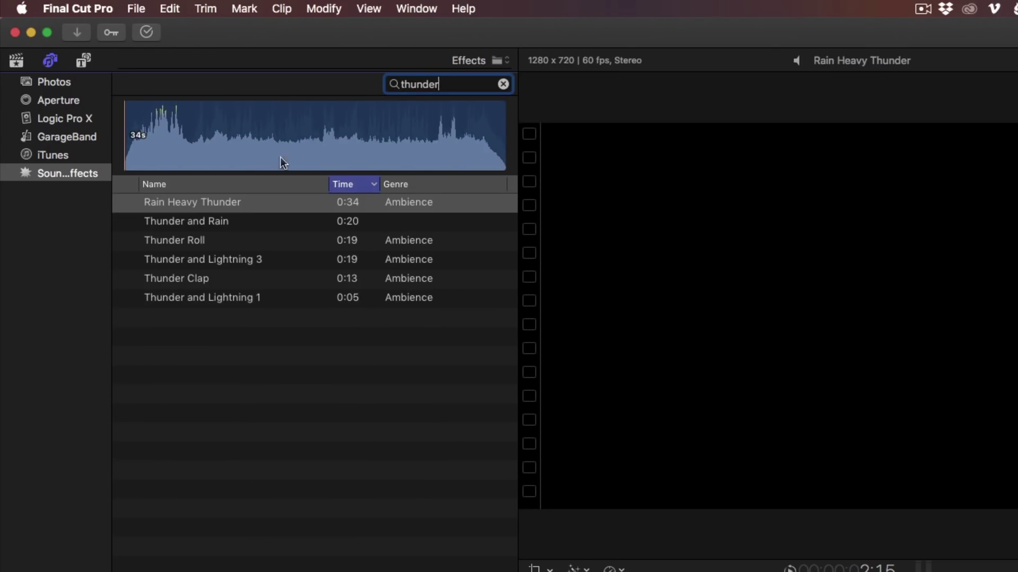
pyautogui.click(129, 205)
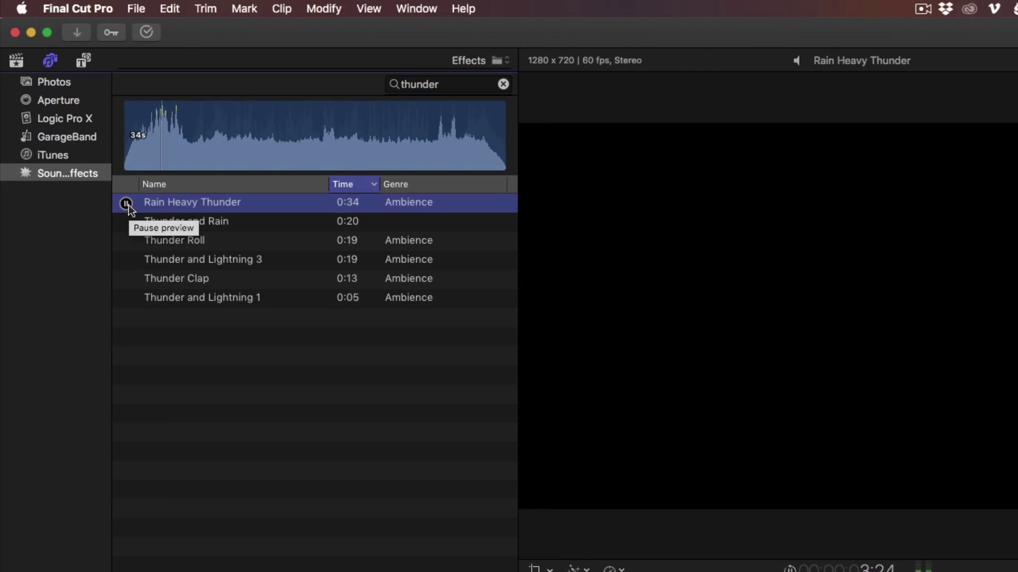
pyautogui.click(127, 204)
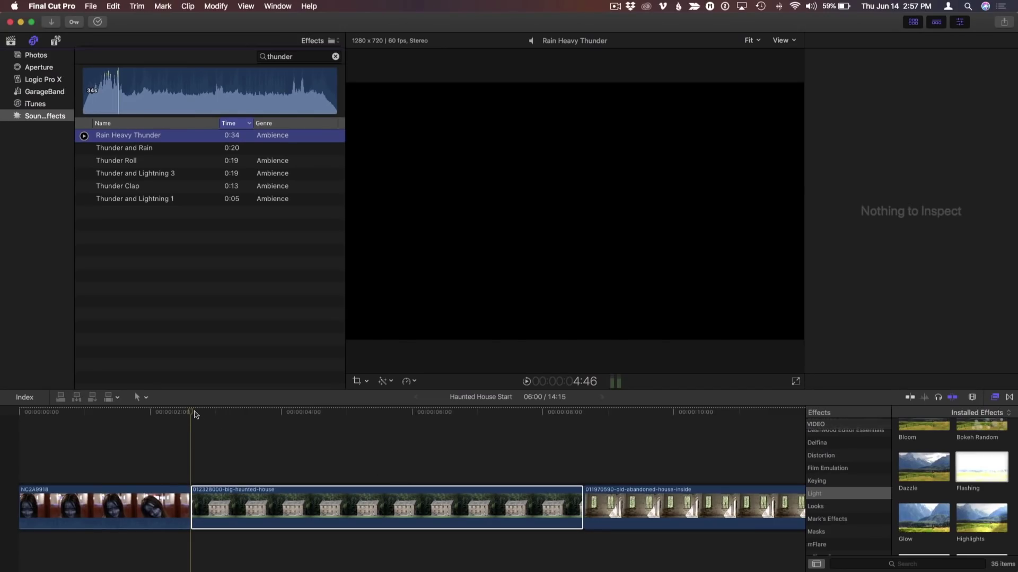
pyautogui.click(196, 414)
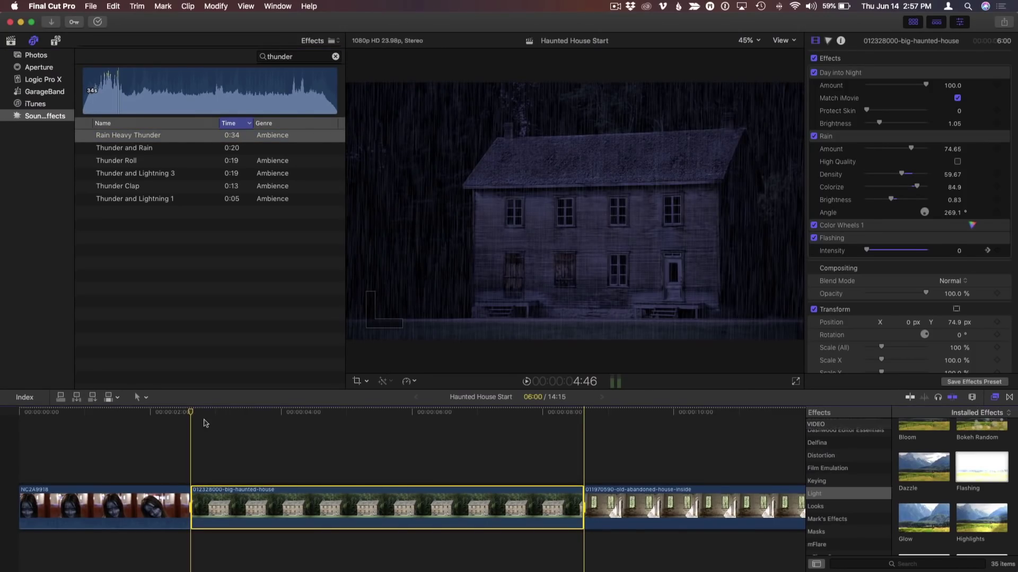
# Connect Rain Heavy Thunder beneath the haunted-house clip and replay the shot with the rain audio.
pyautogui.press('q')
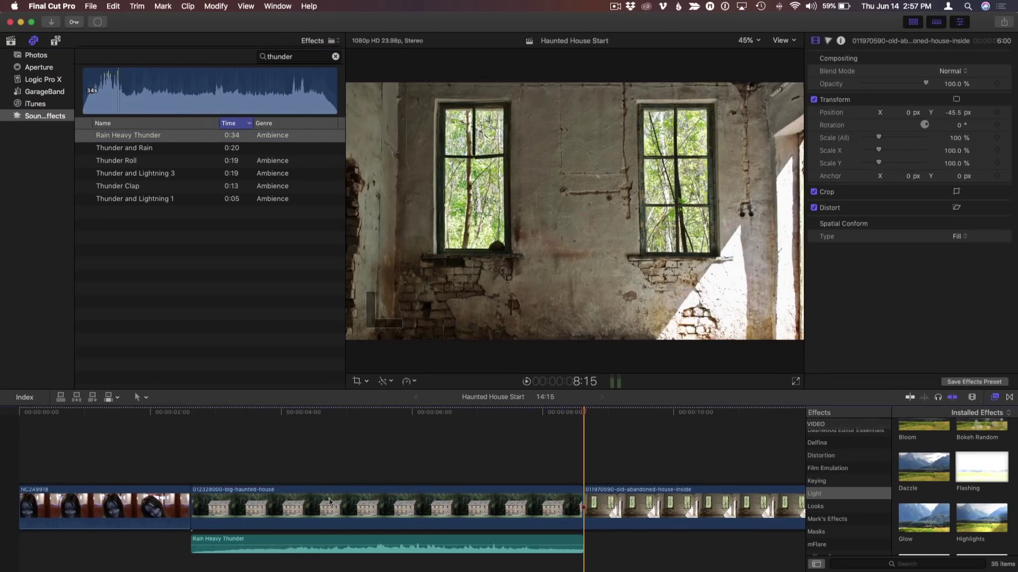
pyautogui.moveTo(579, 544)
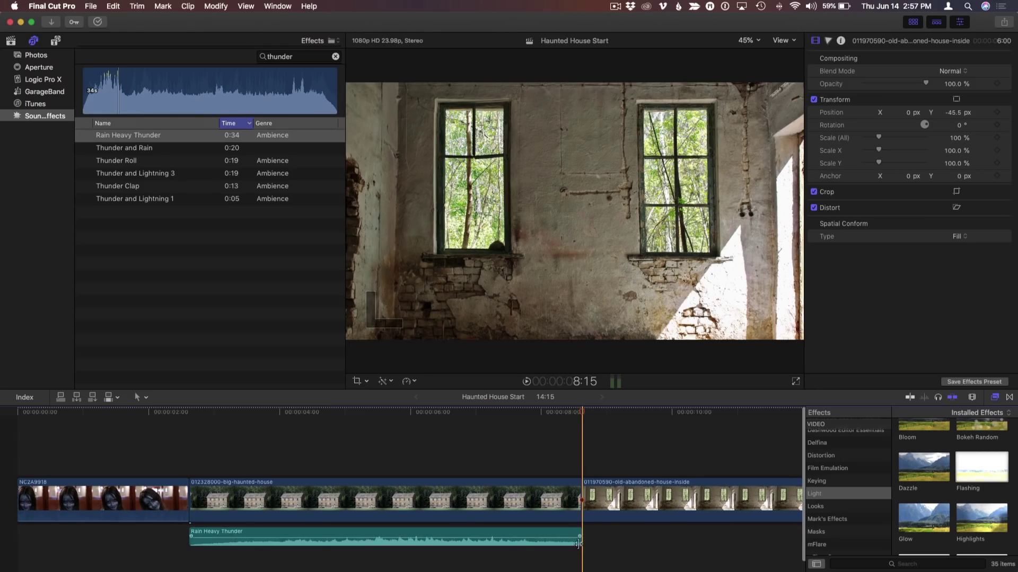
pyautogui.click(191, 413)
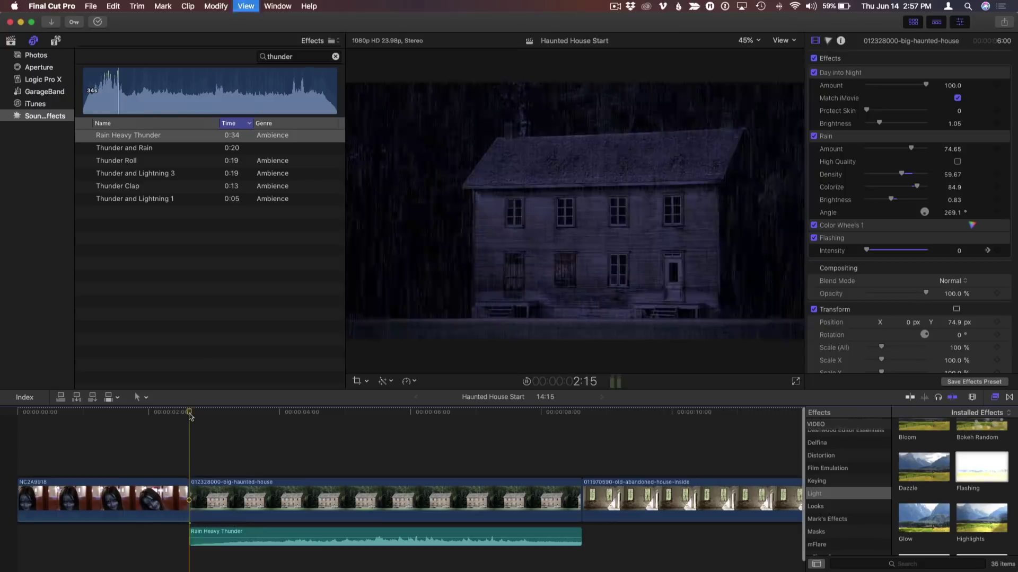
pyautogui.press('space')
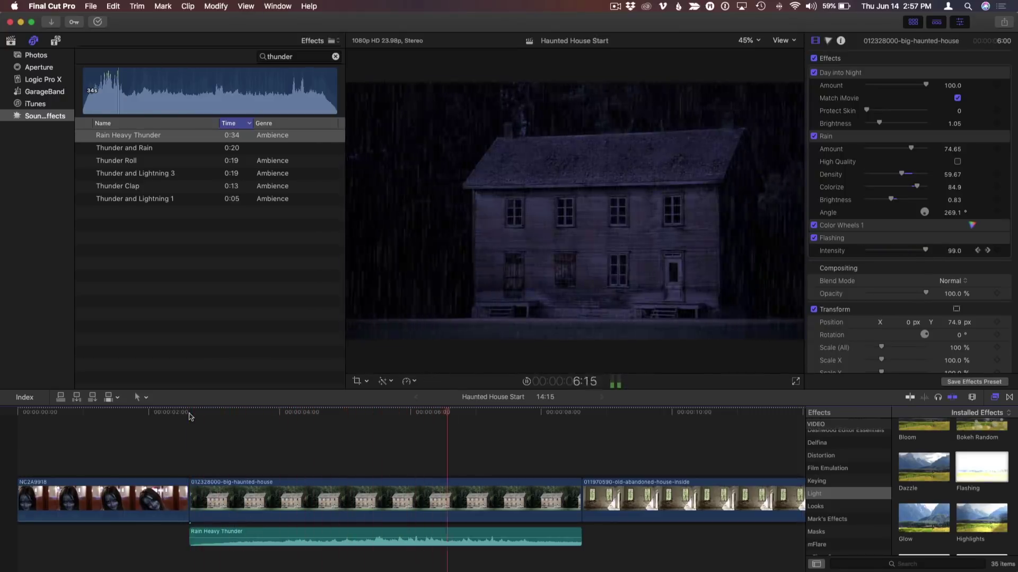
pyautogui.press('space')
pyautogui.click(261, 416)
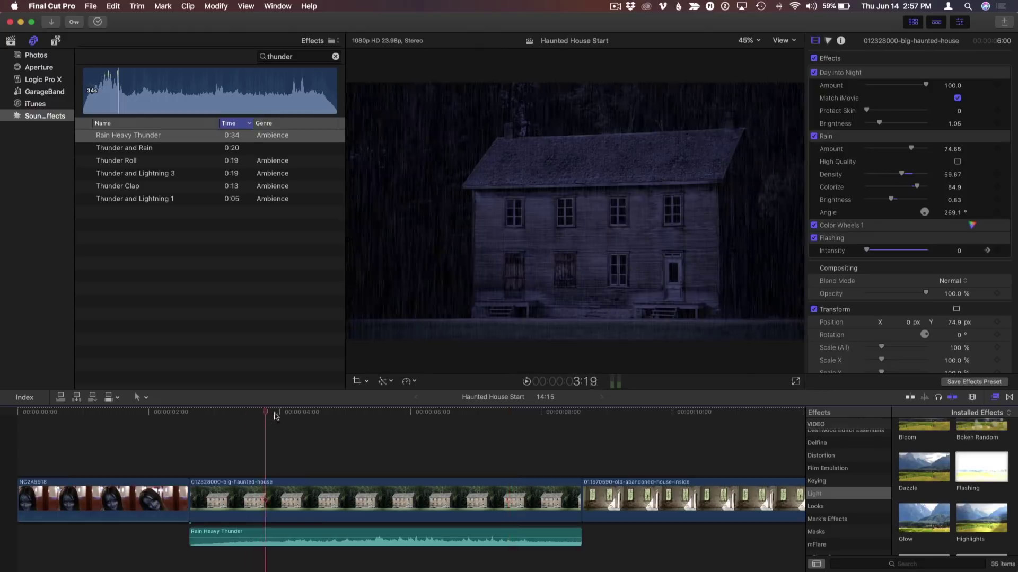
pyautogui.click(212, 427)
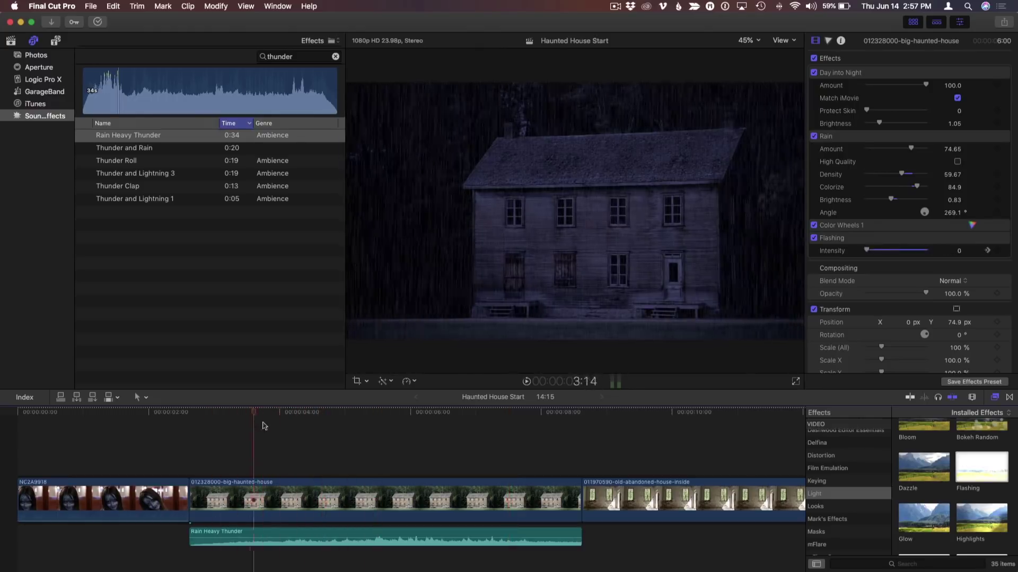
pyautogui.click(225, 424)
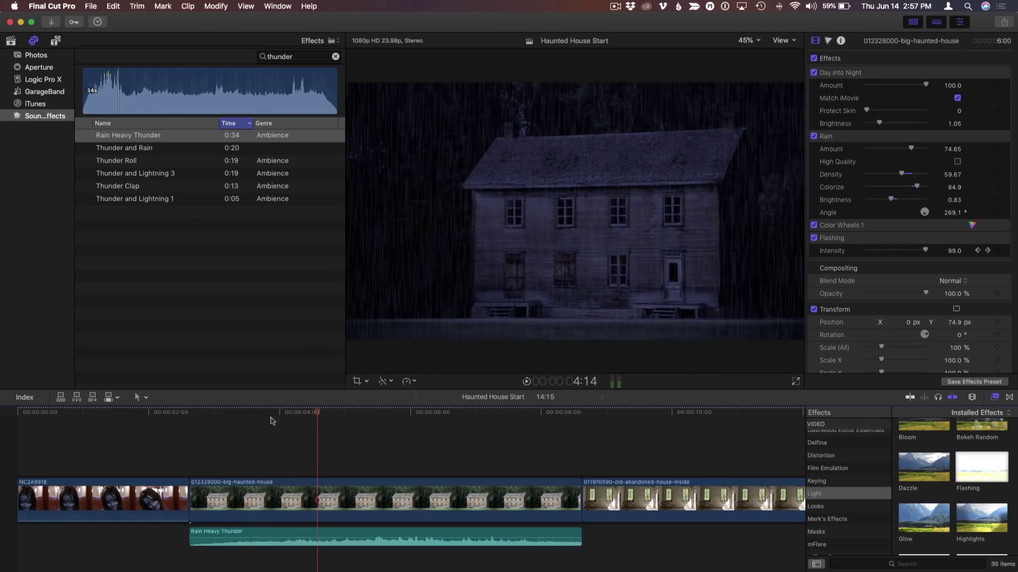
pyautogui.click(313, 415)
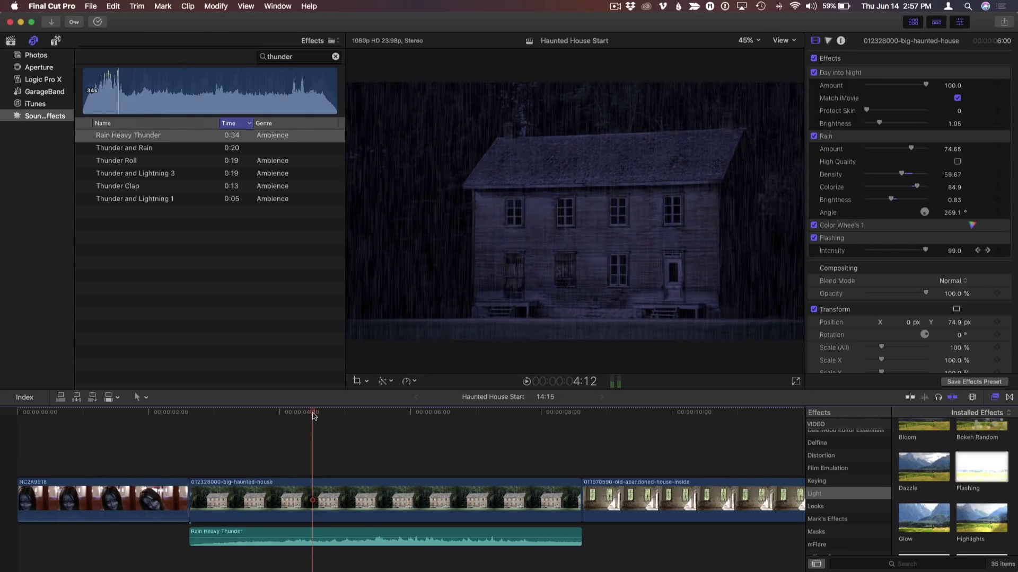
# Connect Thunder Clap at 4:12 beneath the house clip and trim its end to 7:03.
pyautogui.click(119, 189)
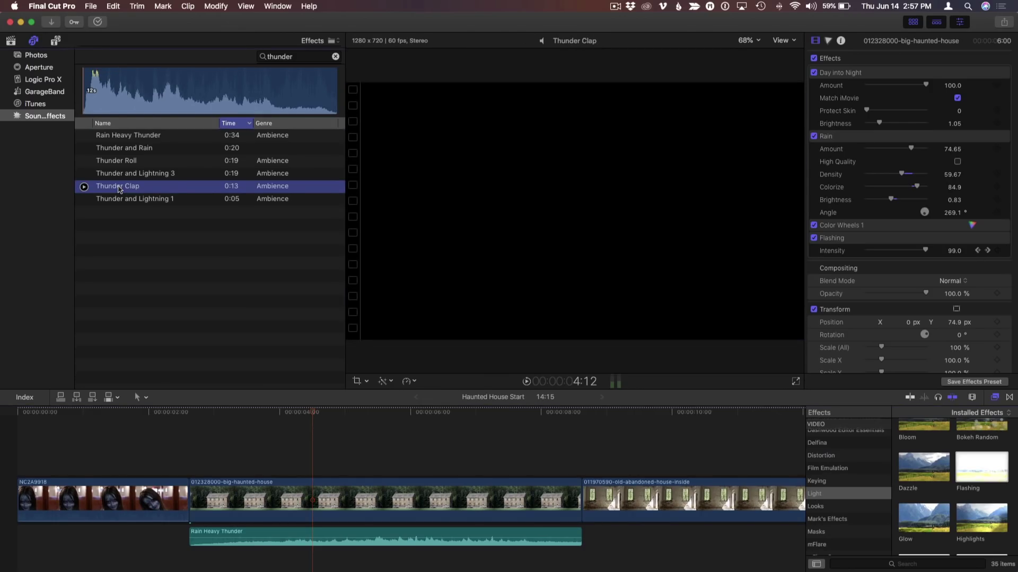
pyautogui.press('q')
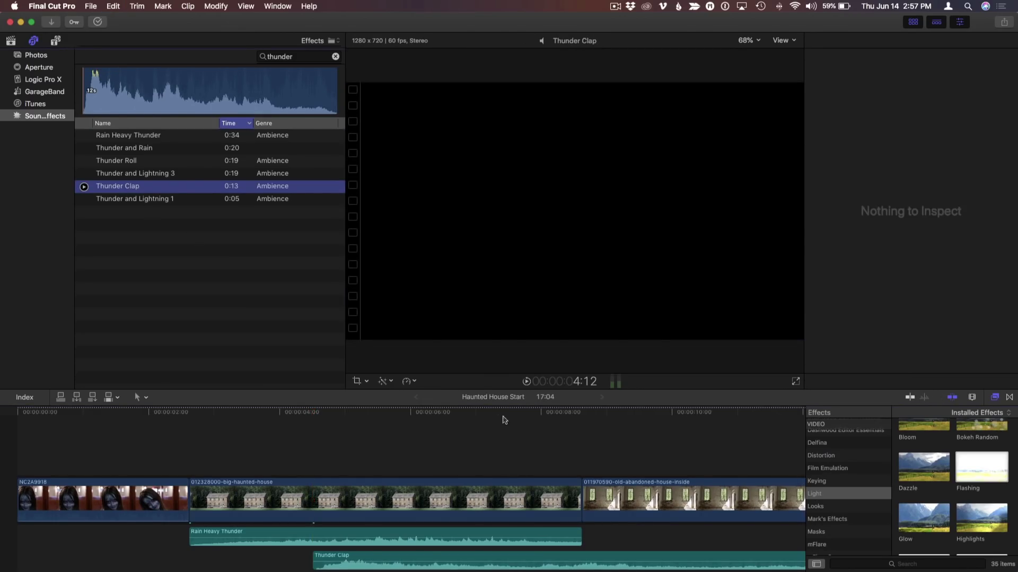
pyautogui.click(504, 421)
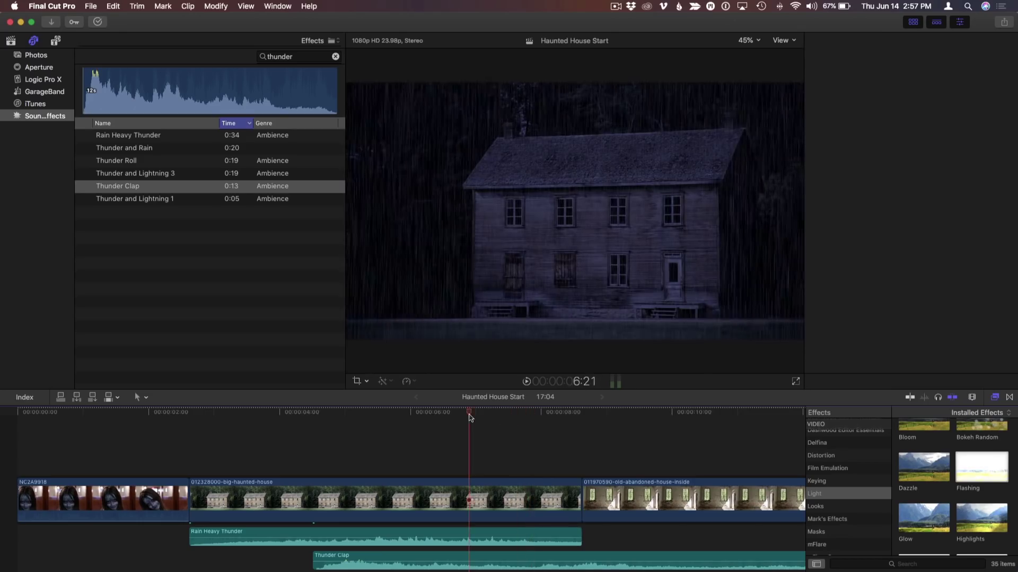
pyautogui.click(483, 559)
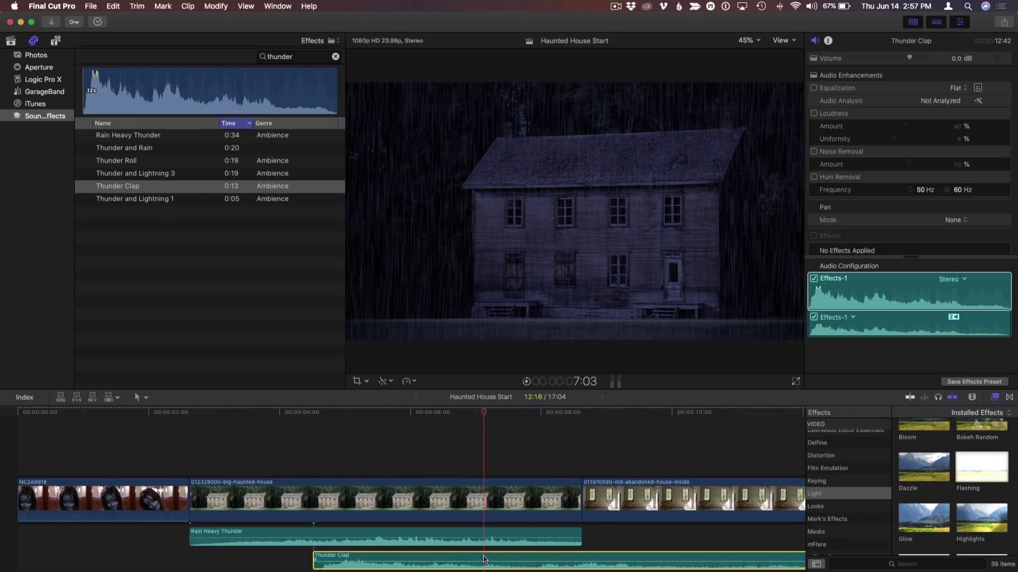
pyautogui.click(492, 461)
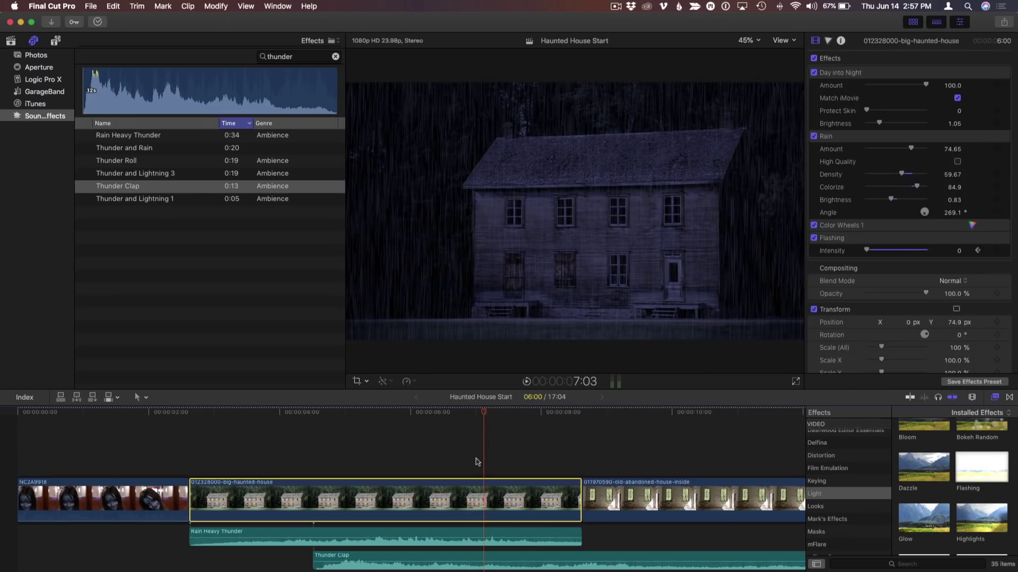
pyautogui.press('super+Down')
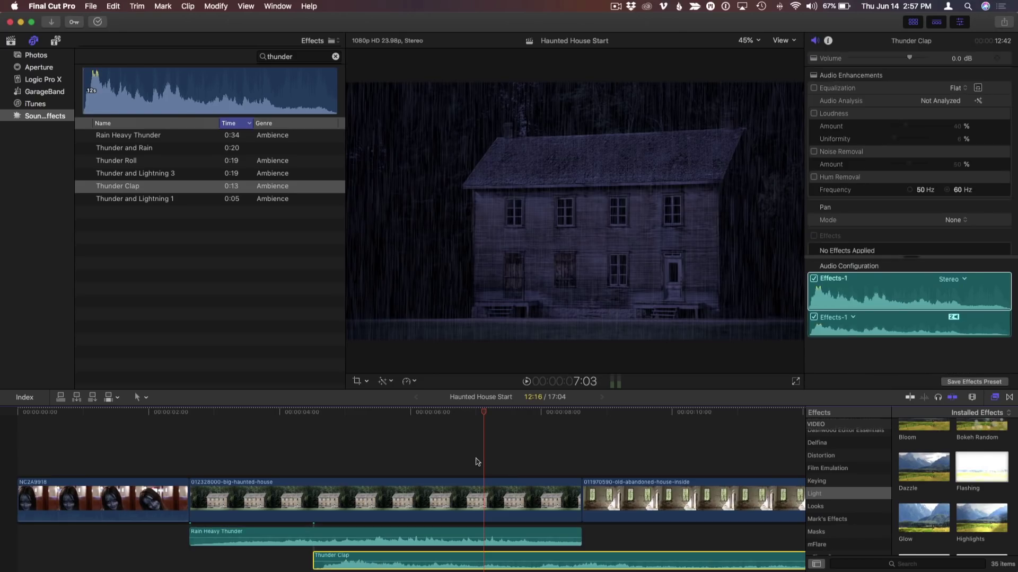
pyautogui.hotkey('alt', ']')
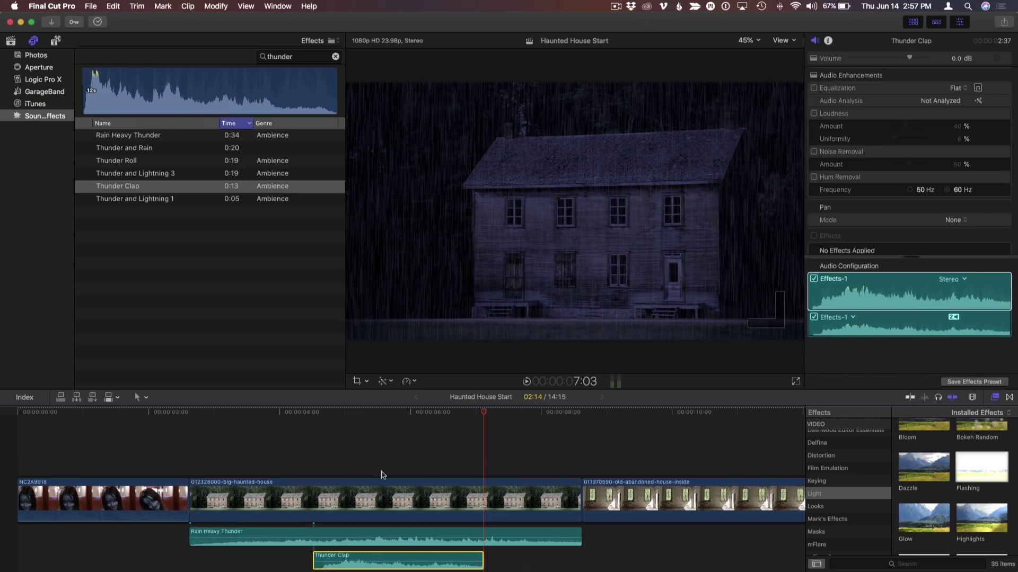
pyautogui.scroll(-2, 382, 474)
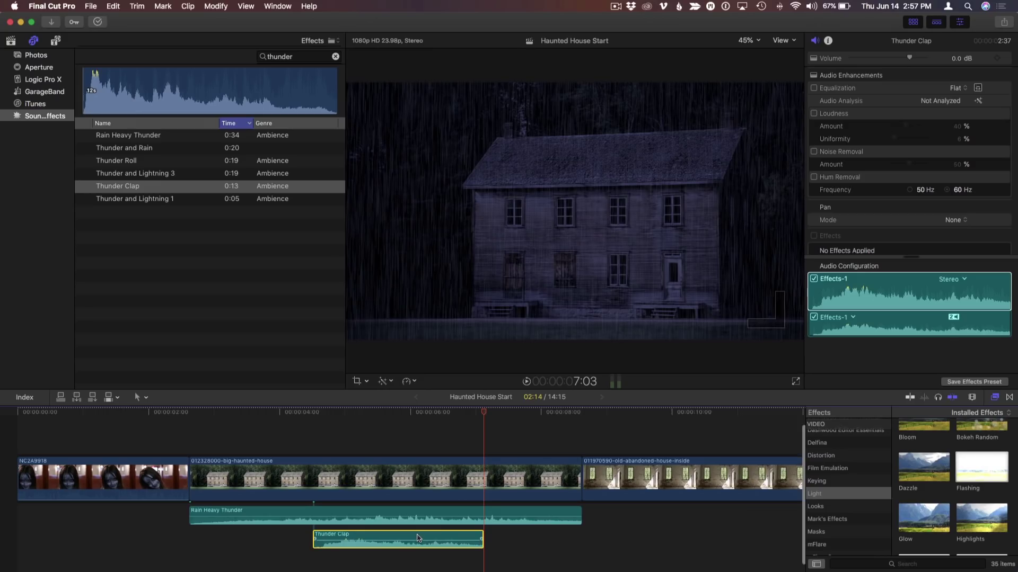
pyautogui.moveTo(438, 559); pyautogui.dragTo(487, 546)
# Nudge the upper Thunder Clap slightly earlier, to around 4:06, and reselect the haunted-house clip.
pyautogui.click(295, 545)
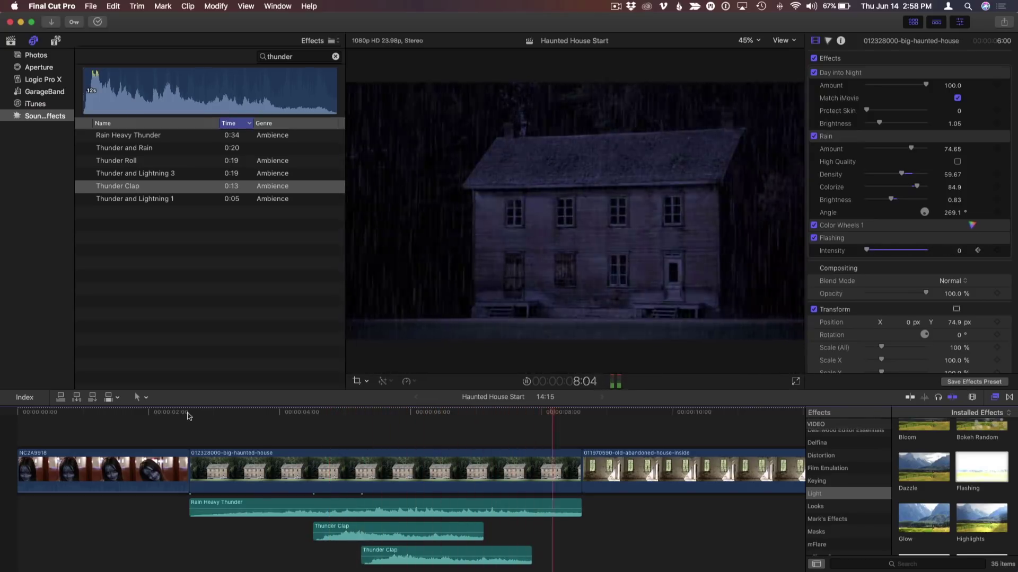
pyautogui.click(297, 413)
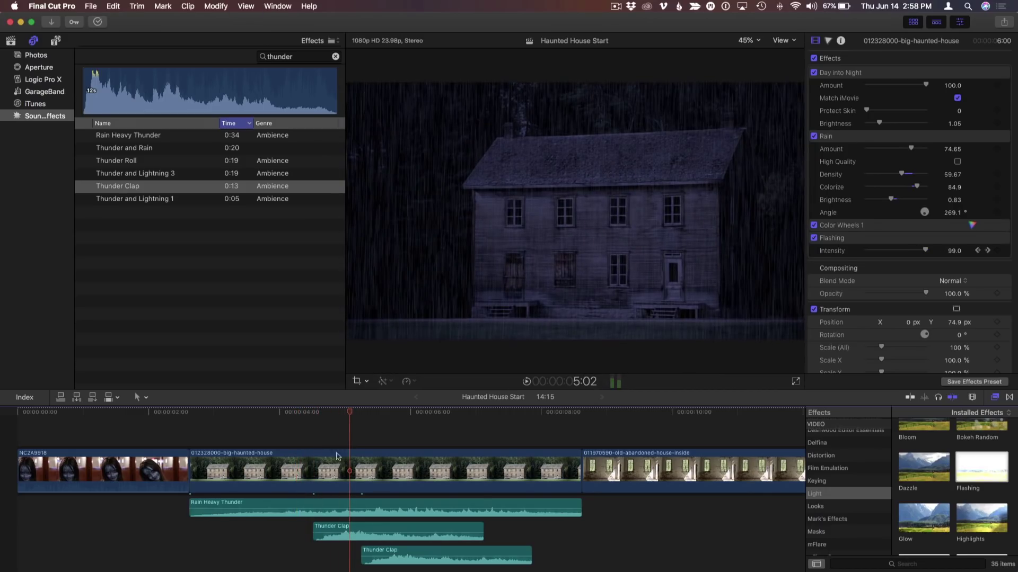
pyautogui.moveTo(376, 530); pyautogui.dragTo(363, 530)
pyautogui.click(324, 438)
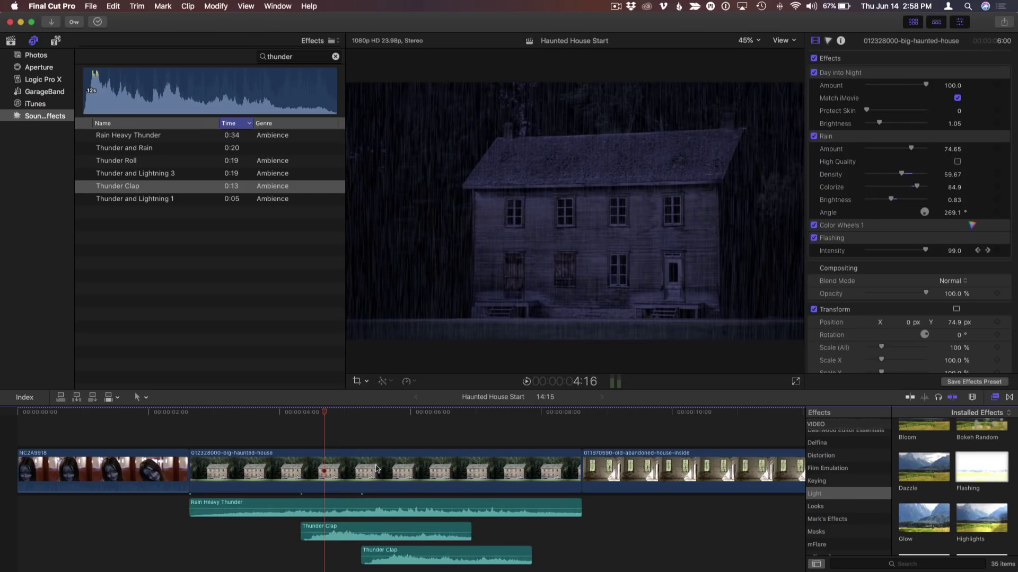
pyautogui.click(376, 468)
pyautogui.press('ctrl+super+1')
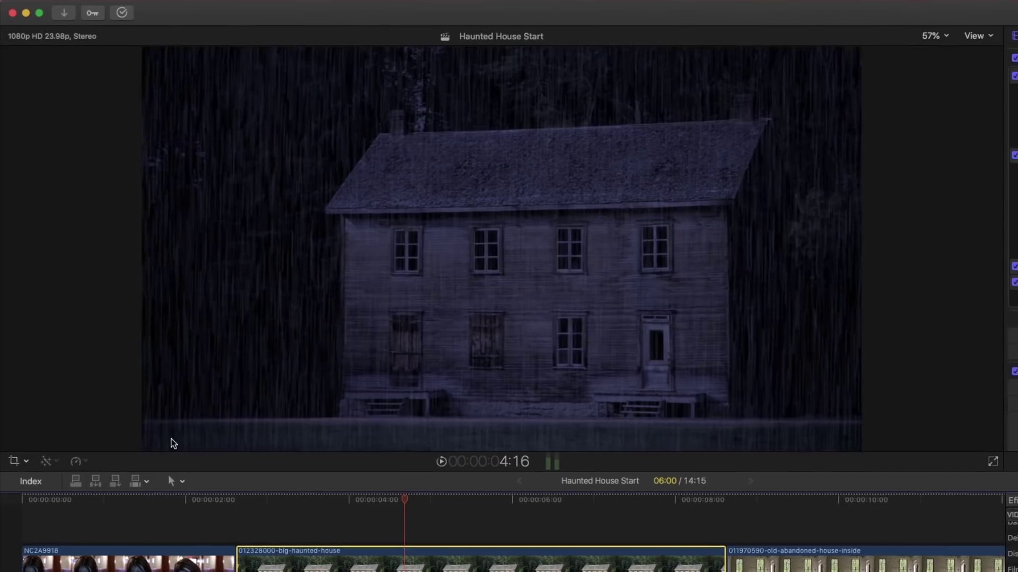
pyautogui.hotkey('shift', 'c')
pyautogui.click(529, 435)
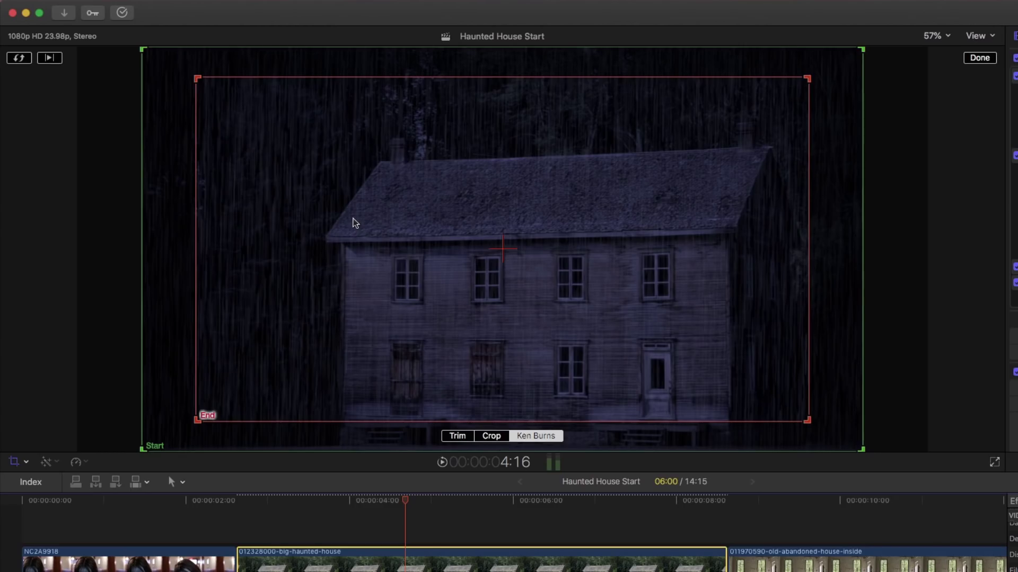
pyautogui.click(19, 57)
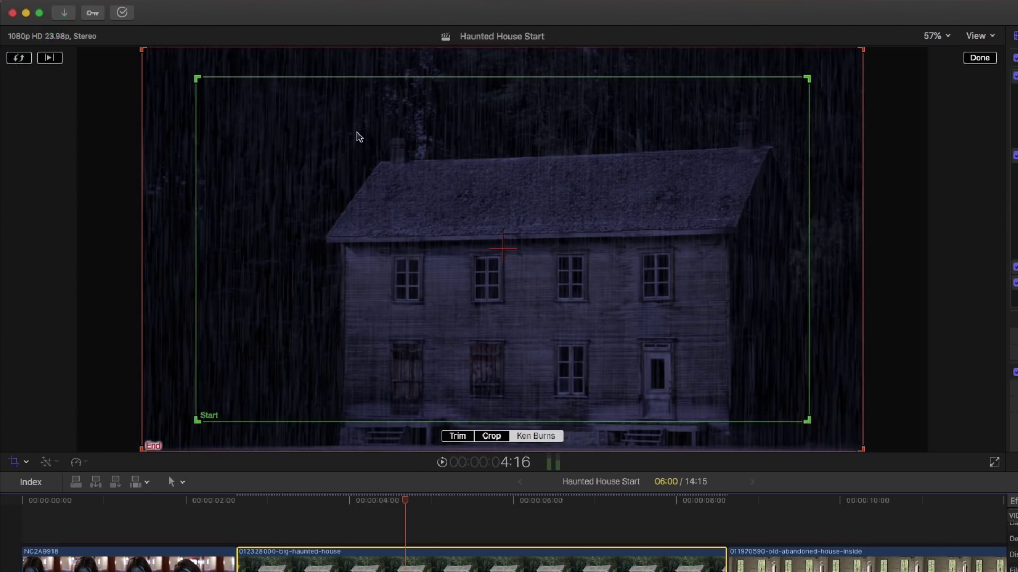
pyautogui.moveTo(357, 132); pyautogui.dragTo(403, 168)
pyautogui.click(975, 58)
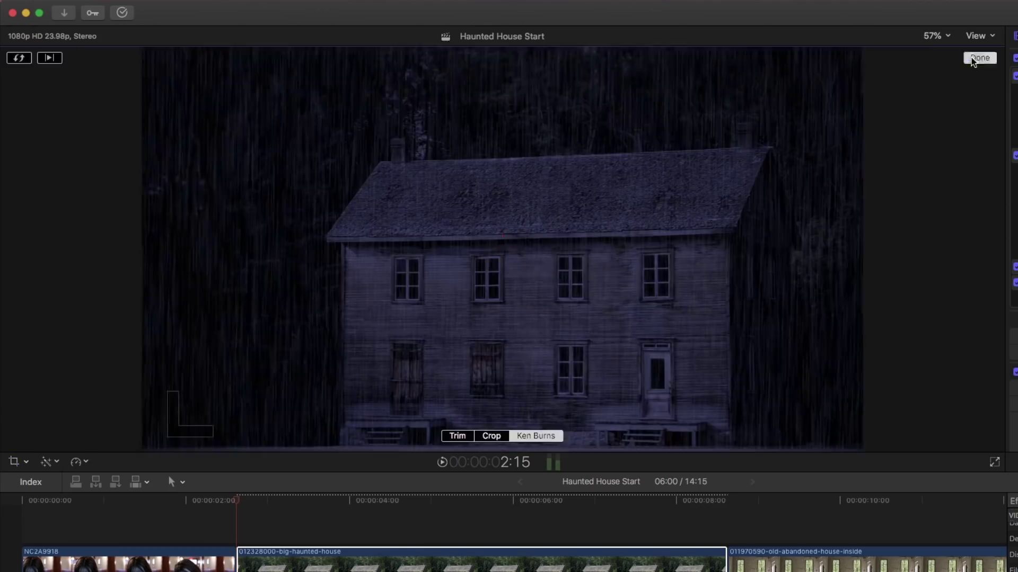
pyautogui.click(282, 514)
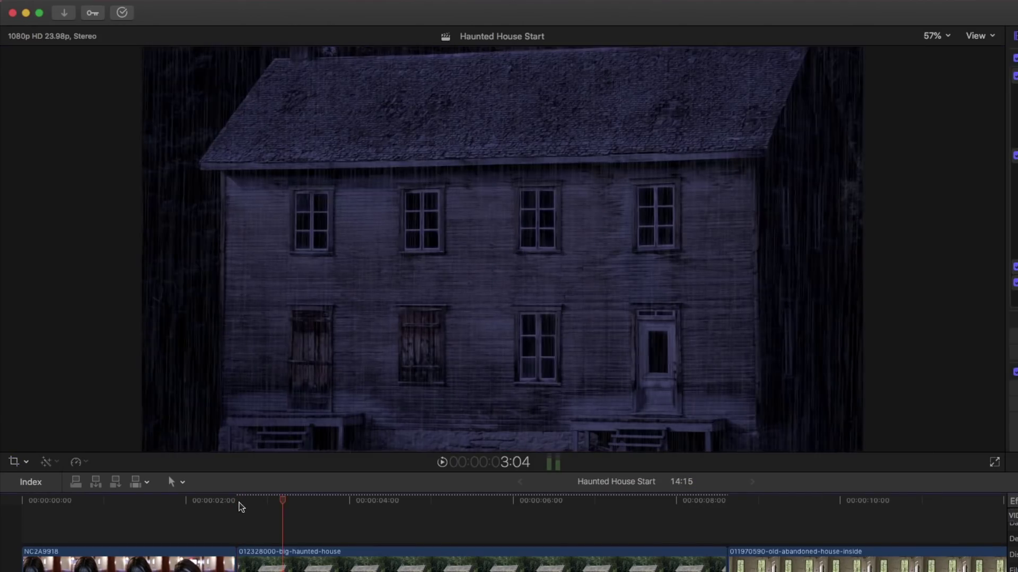
pyautogui.click(241, 504)
pyautogui.press('space')
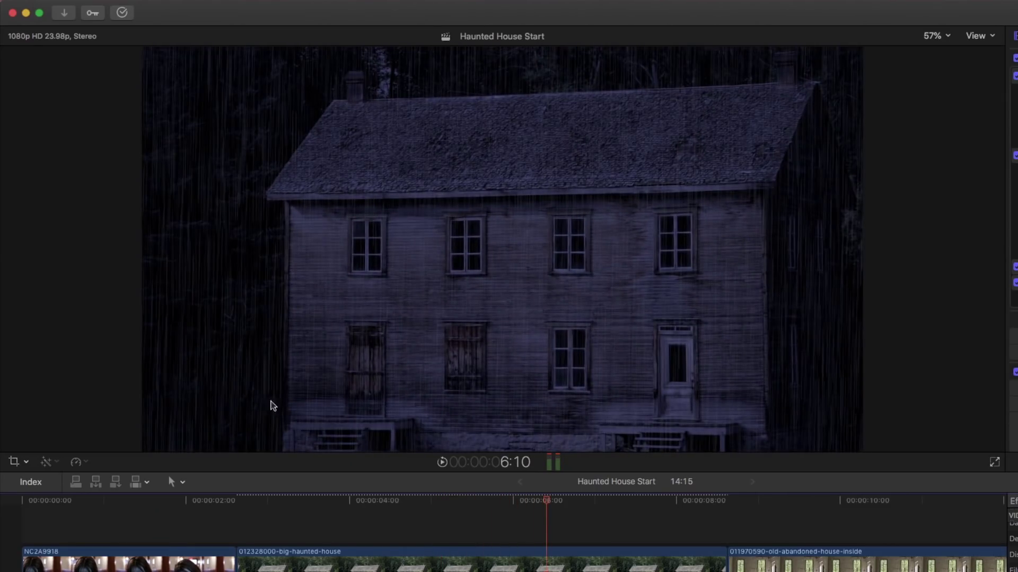
pyautogui.click(14, 462)
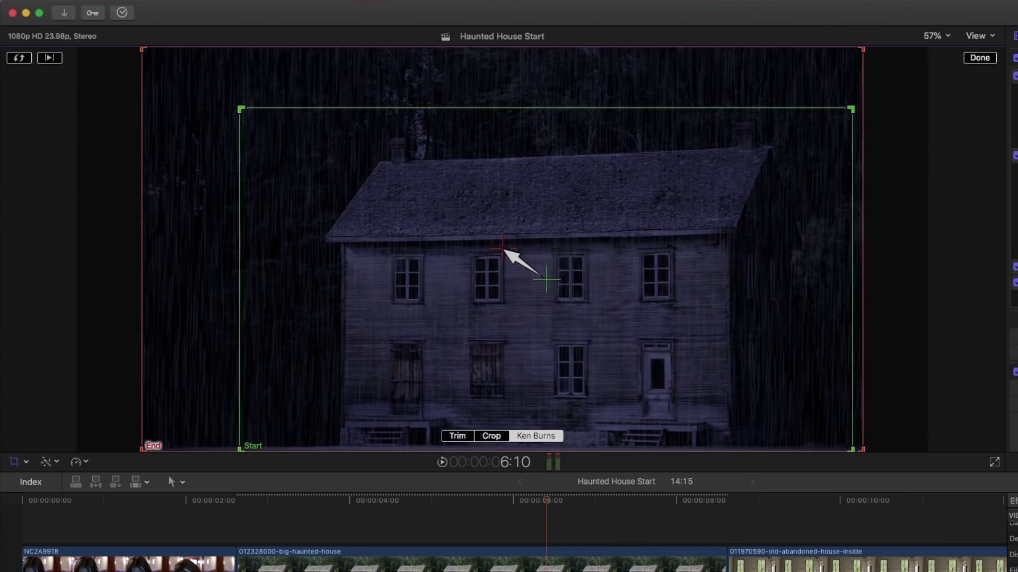
pyautogui.click(21, 57)
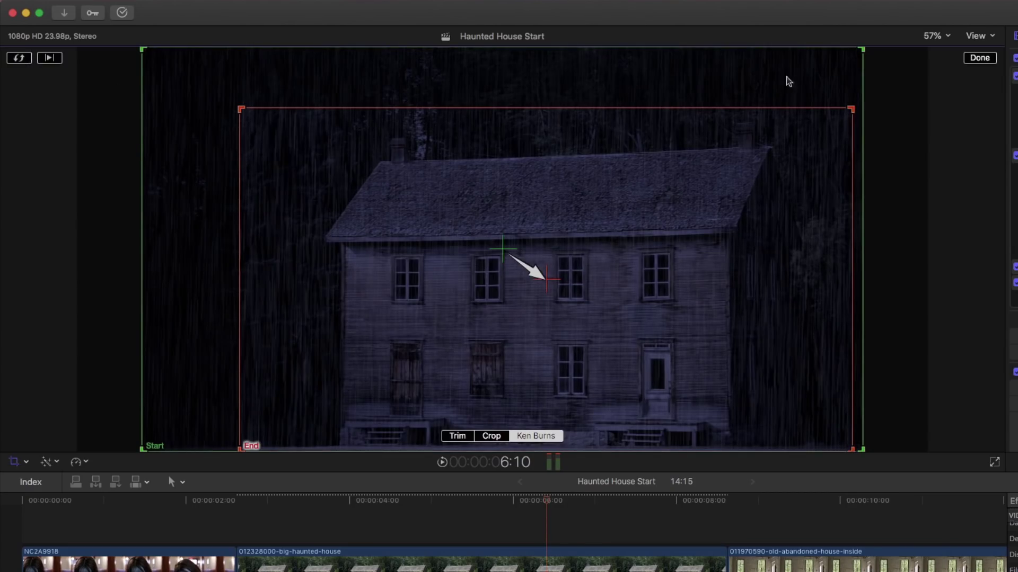
pyautogui.click(977, 59)
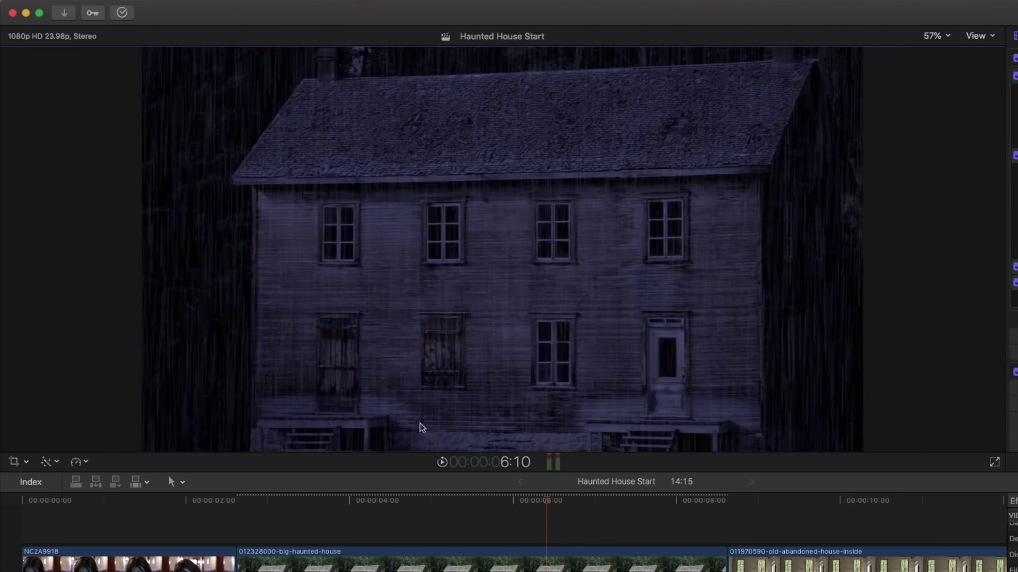
pyautogui.click(234, 501)
pyautogui.press('space')
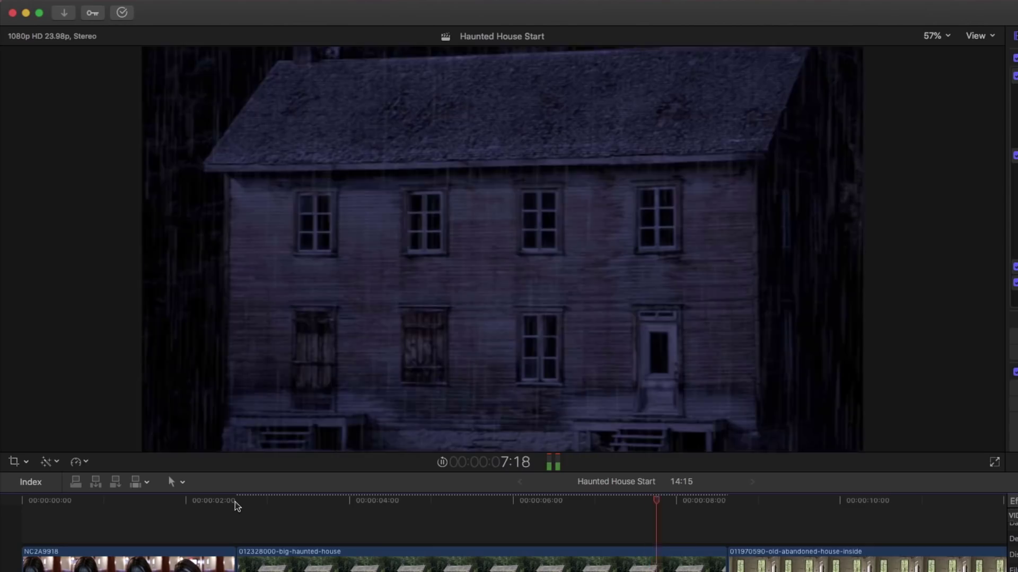
pyautogui.press('space')
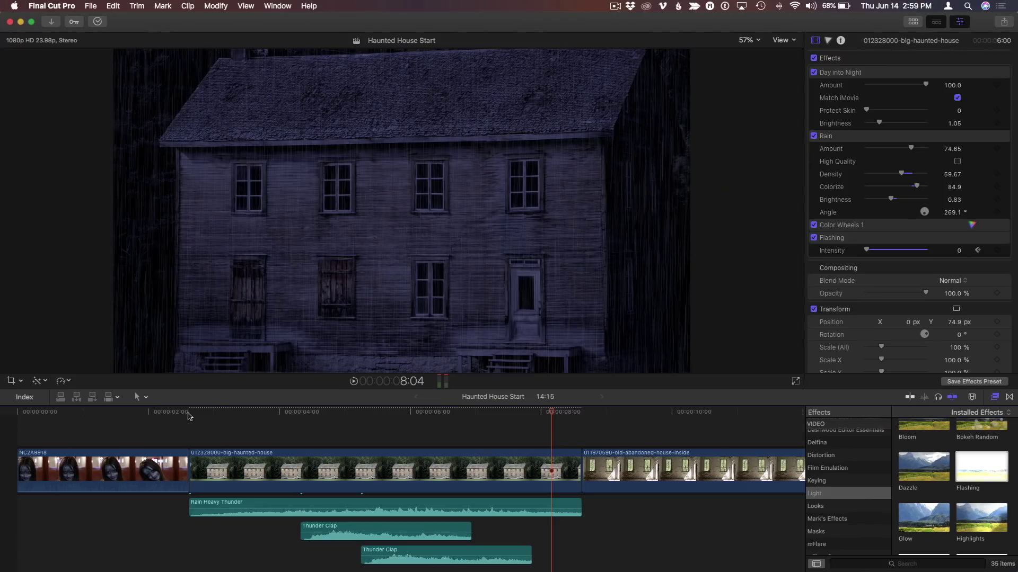
# Scrub the house clip back to 7:16 and reopen the media browser beside the viewer.
pyautogui.moveTo(620, 418); pyautogui.dragTo(521, 421)
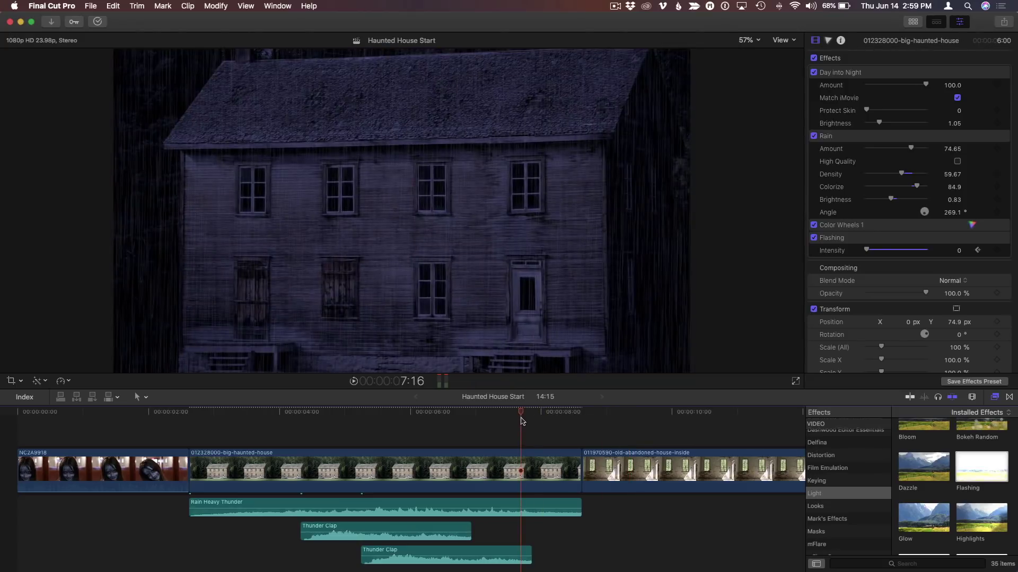
pyautogui.press('ctrl+super+1')
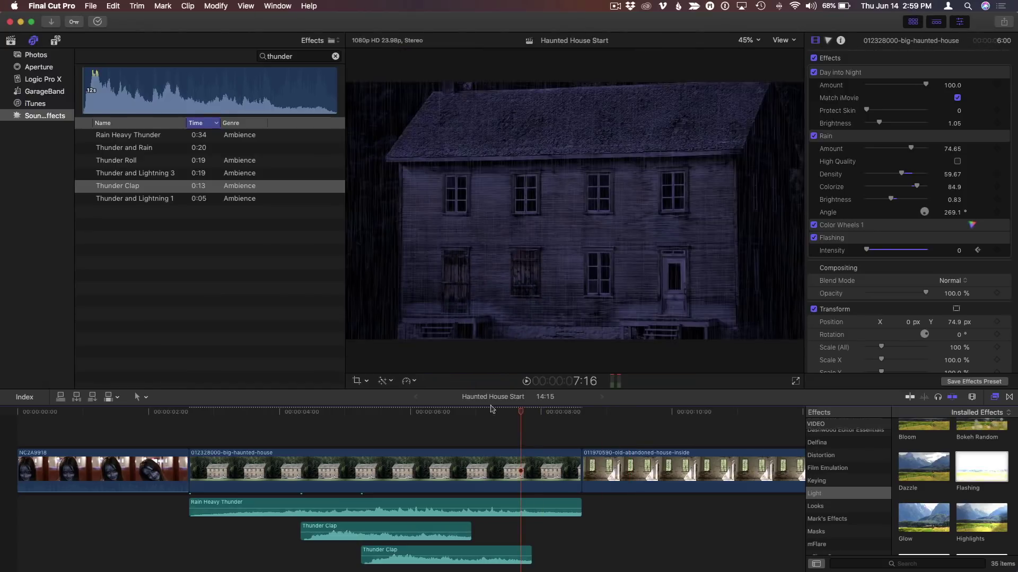
# Open the Haunted House End project and play its push-in from 4:04 into the window interior.
pyautogui.click(57, 40)
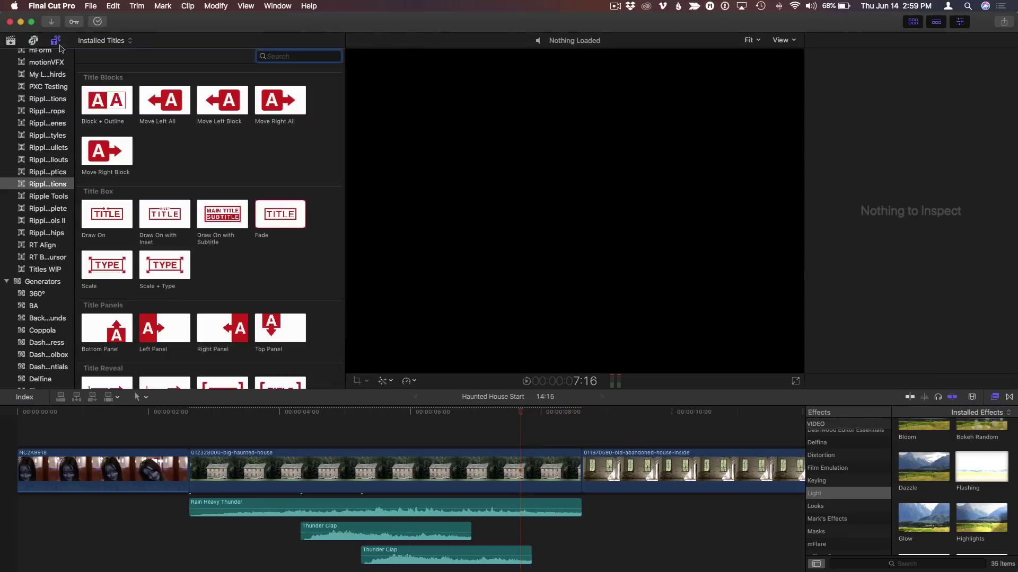
pyautogui.click(10, 41)
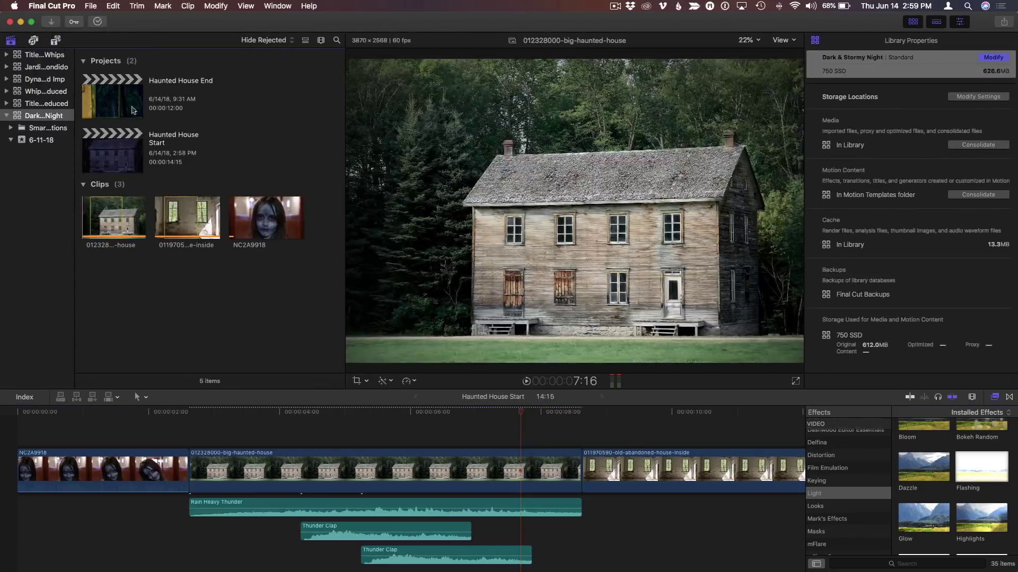
pyautogui.doubleClick(121, 95)
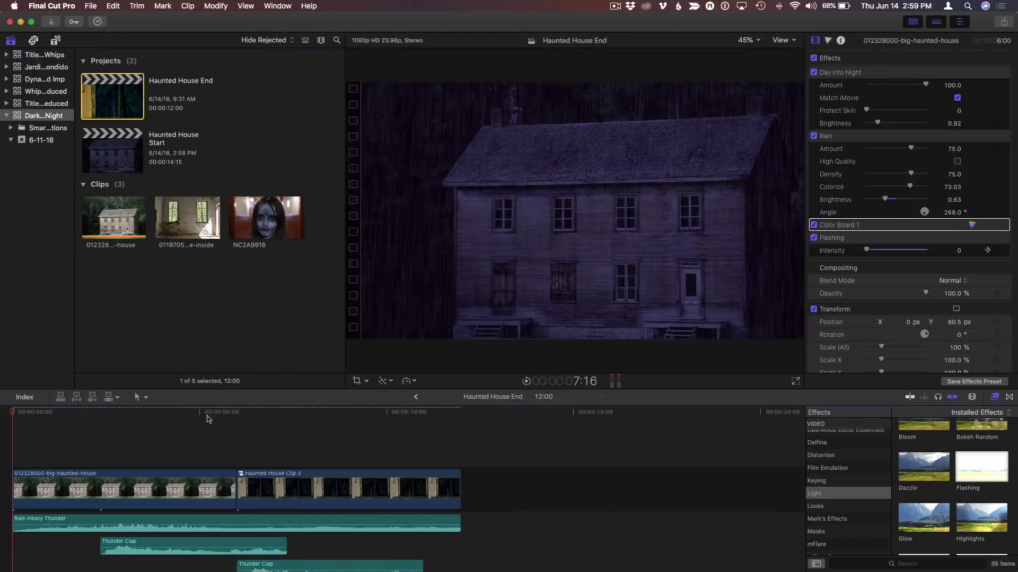
pyautogui.click(417, 397)
pyautogui.click(690, 414)
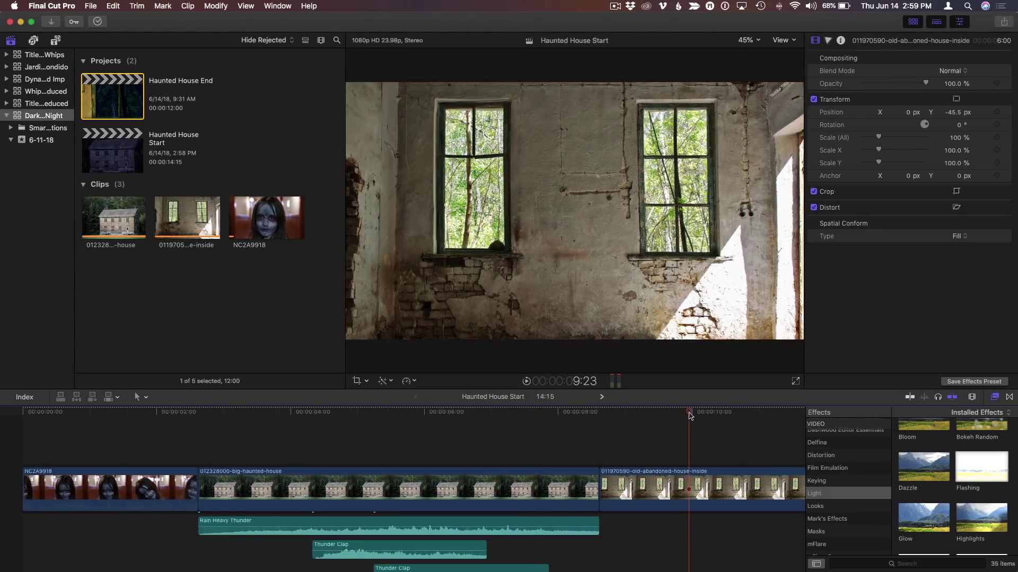
pyautogui.click(601, 397)
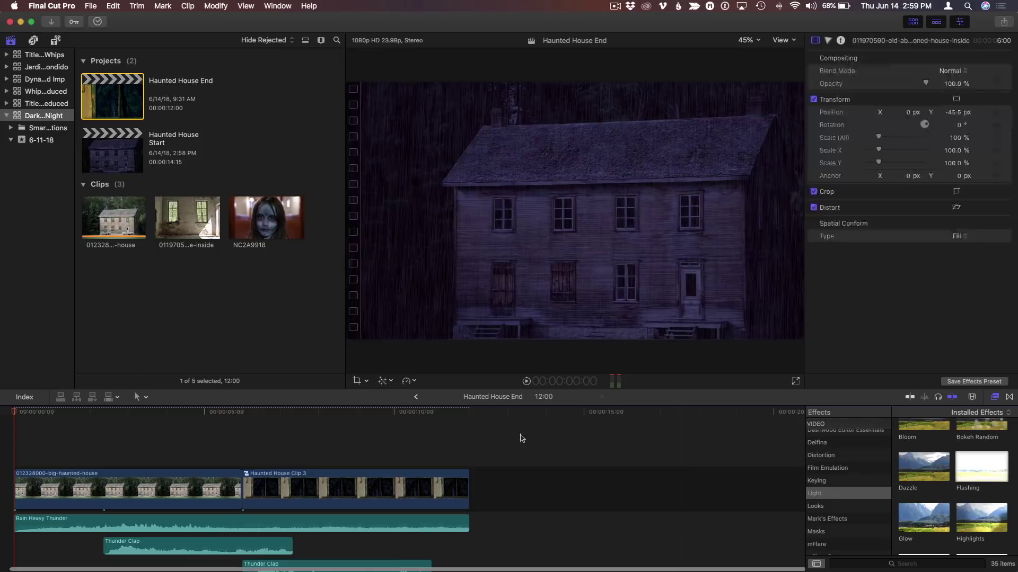
pyautogui.click(243, 413)
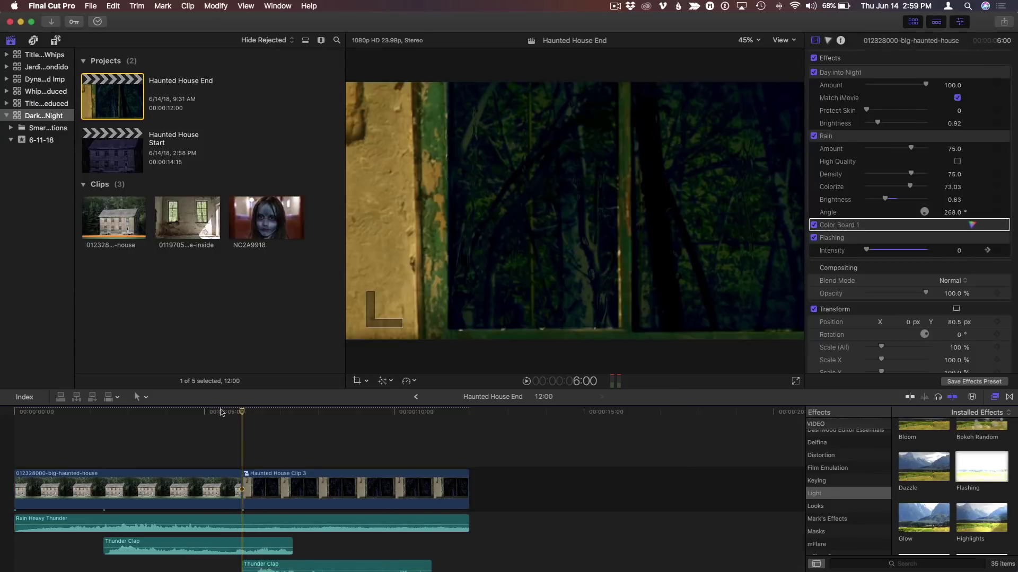
pyautogui.click(174, 412)
pyautogui.press('space')
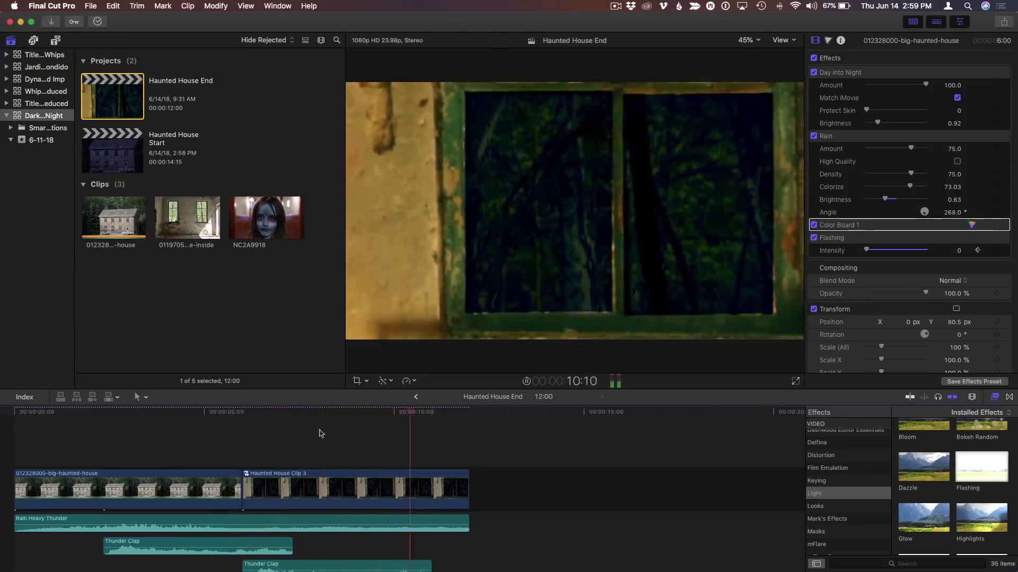
pyautogui.press('space')
# Park at 8:10 in the window shot and collapse the Firelight effect's inspector settings.
pyautogui.click(334, 412)
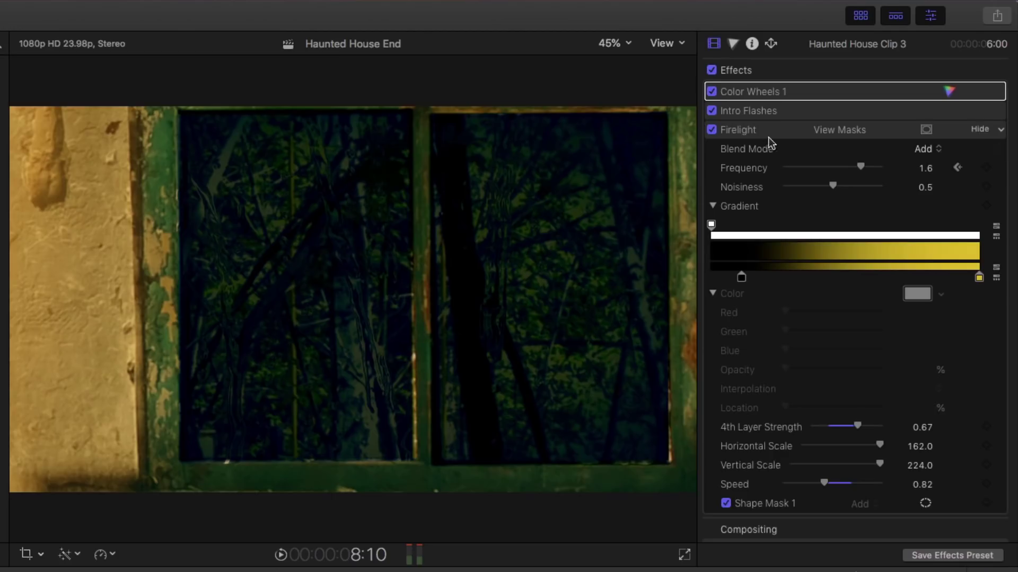
pyautogui.click(978, 130)
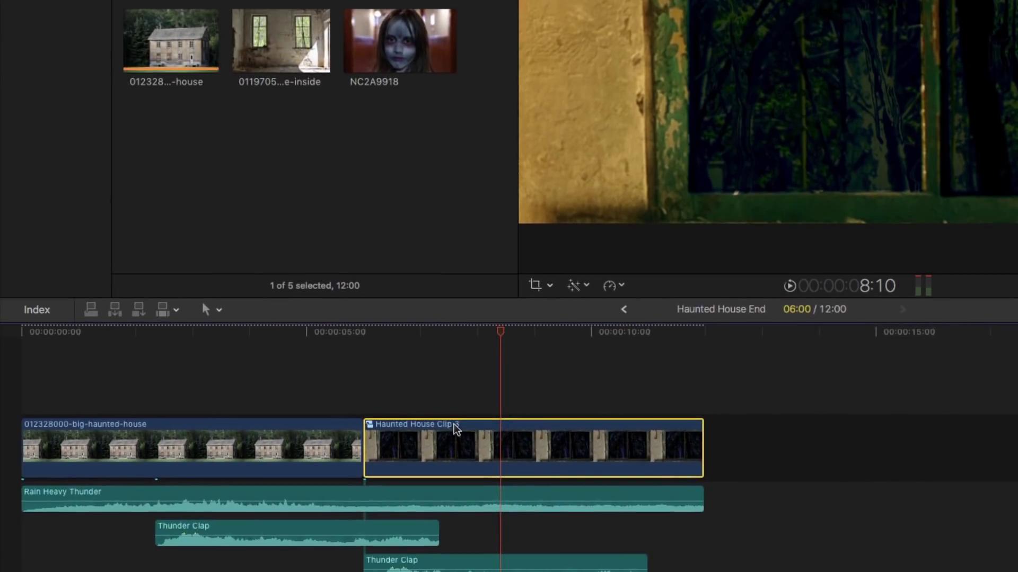
# Open the Haunted House Clip 3 compound and toggle its top Clip 2 layer off and on to compare.
pyautogui.doubleClick(455, 428)
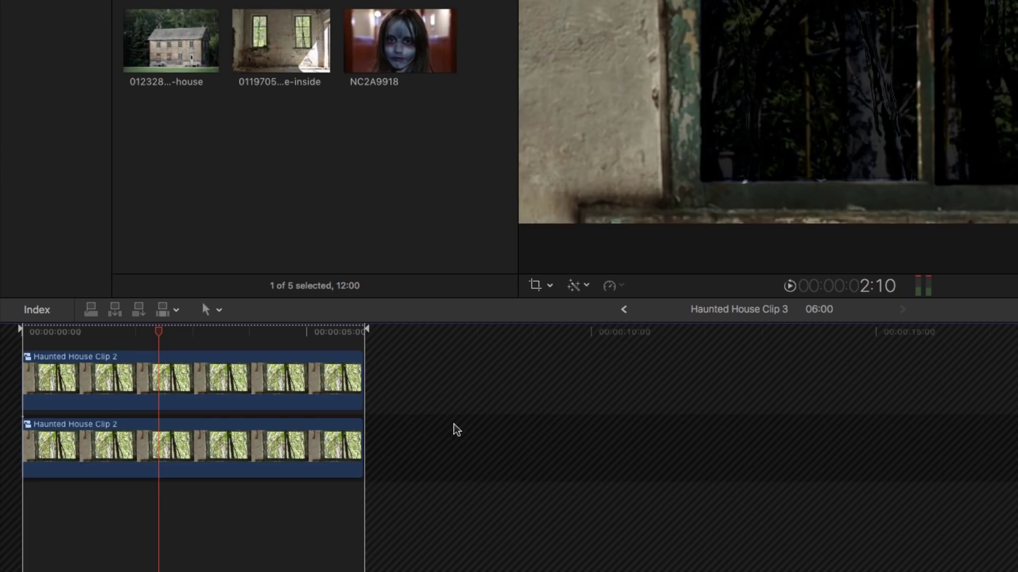
pyautogui.click(172, 386)
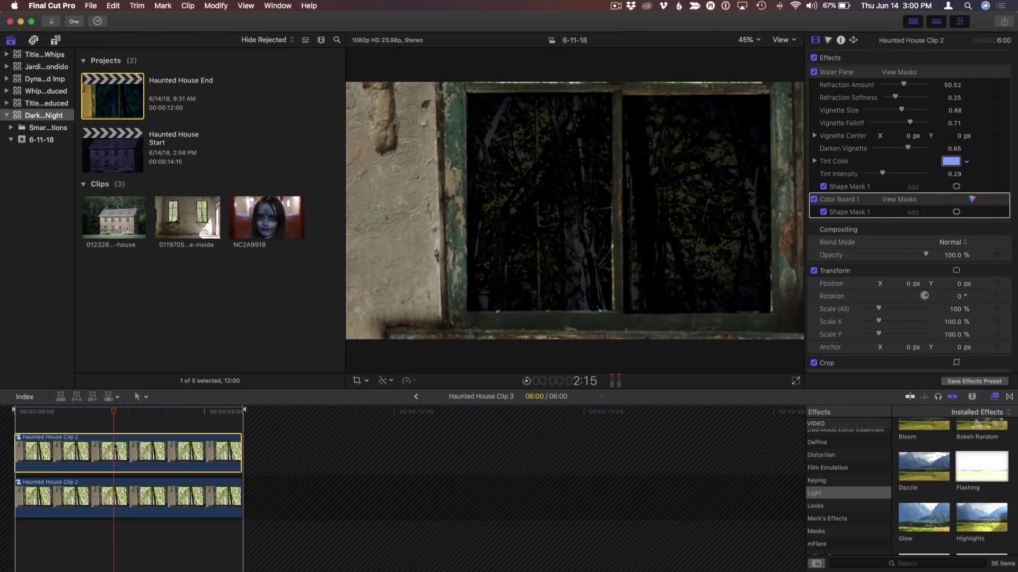
pyautogui.press('v')
pyautogui.press('v')
pyautogui.press('v')
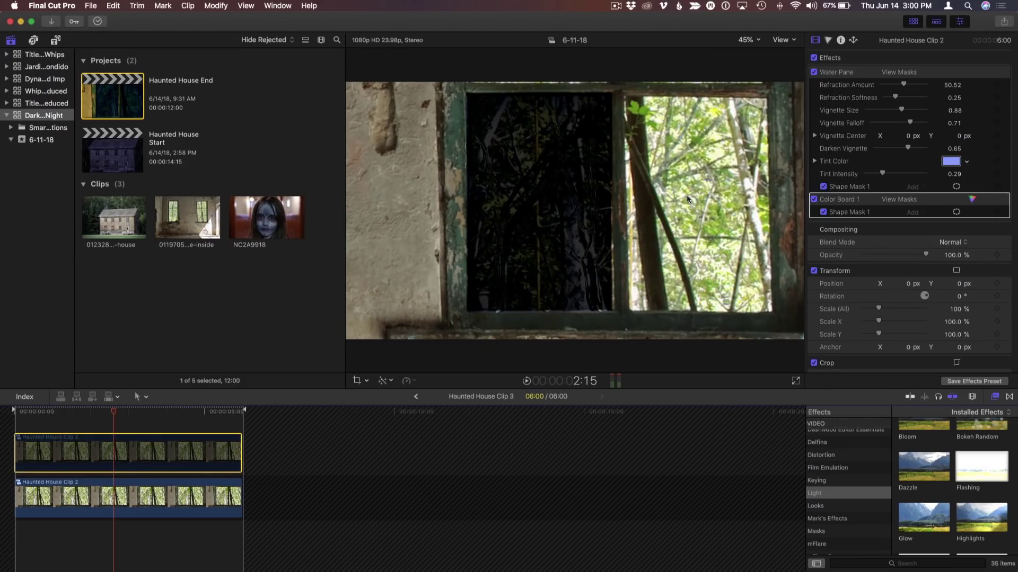
pyautogui.press('v')
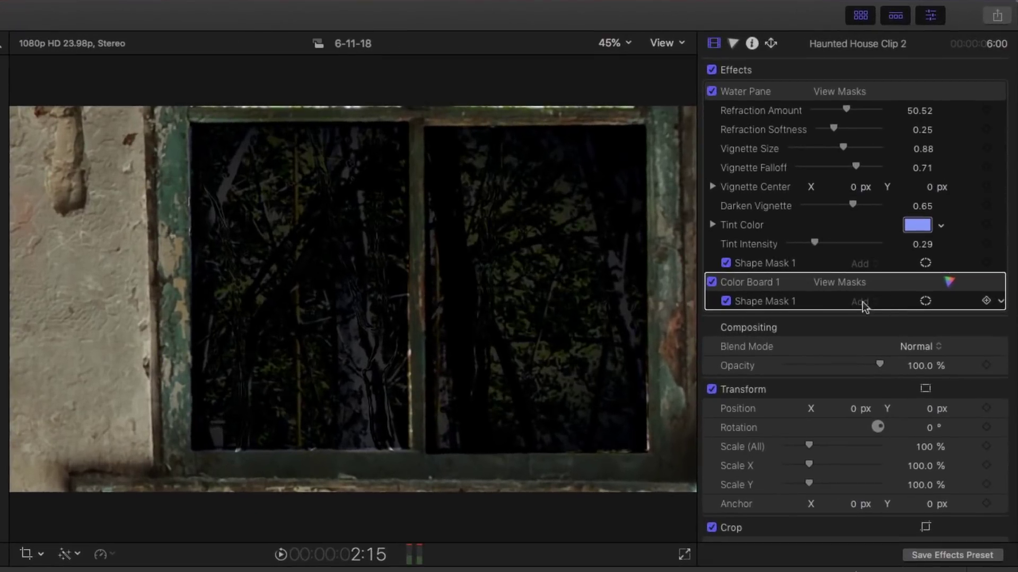
pyautogui.press('v')
pyautogui.press('v')
pyautogui.press('v')
pyautogui.moveTo(786, 284)
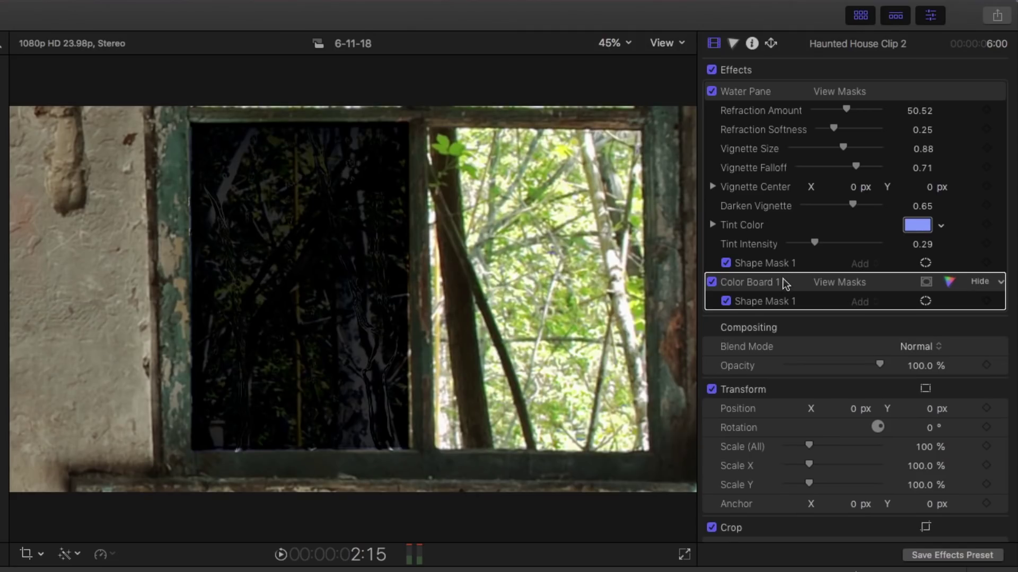
pyautogui.moveTo(794, 101)
pyautogui.press('Home')
pyautogui.press('space')
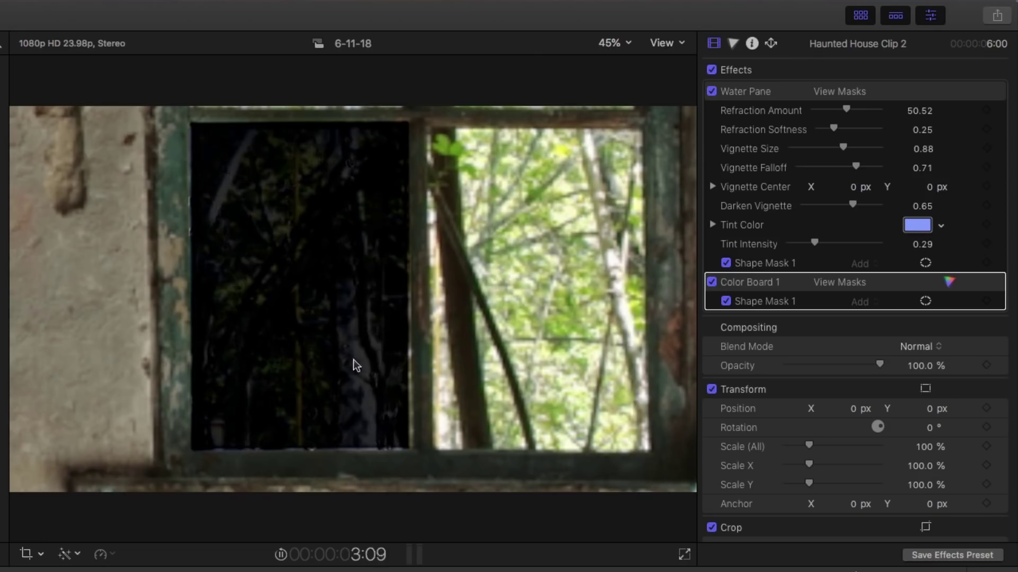
pyautogui.press('space')
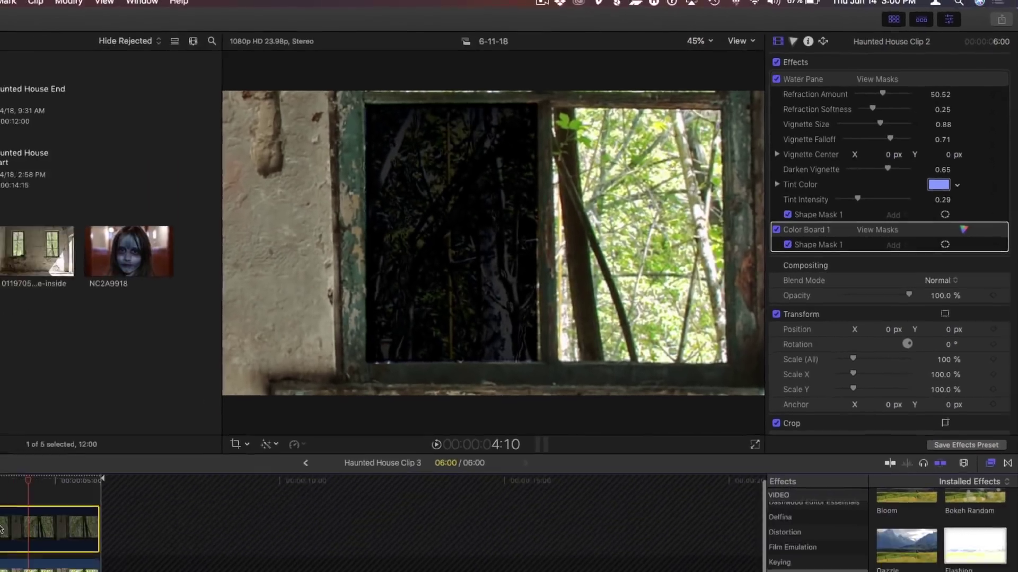
pyautogui.press('v')
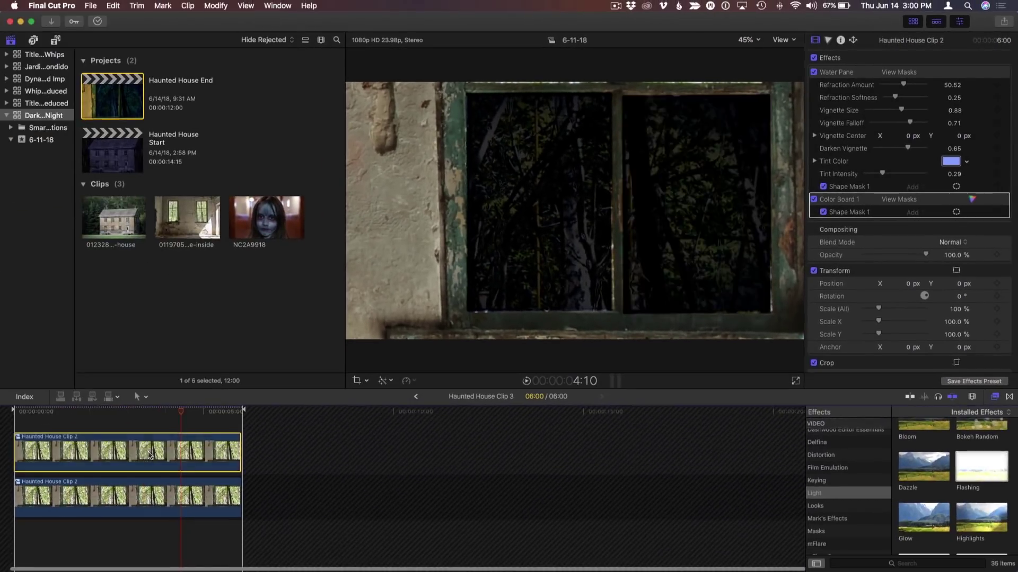
# Turn off Color Board 1 on the lower Haunted House Clip 2 layer and replay the brightened pane.
pyautogui.click(150, 495)
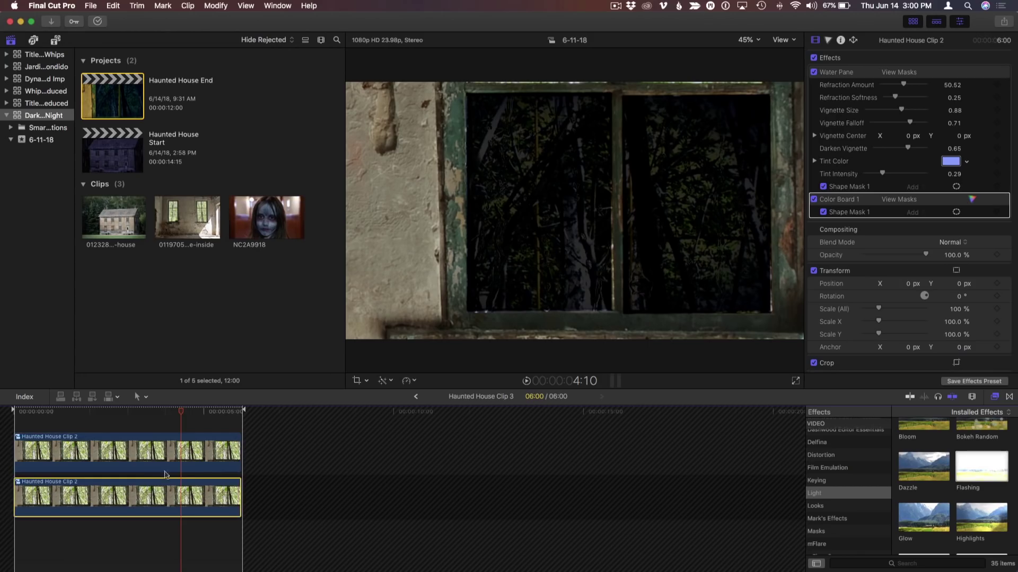
pyautogui.scroll(1, 818, 81)
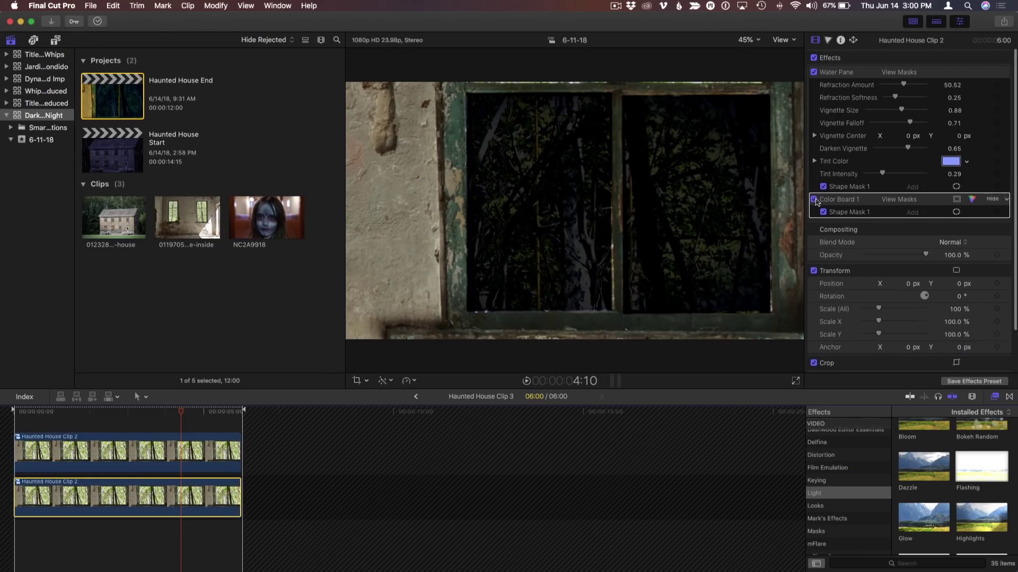
pyautogui.click(814, 199)
pyautogui.click(52, 413)
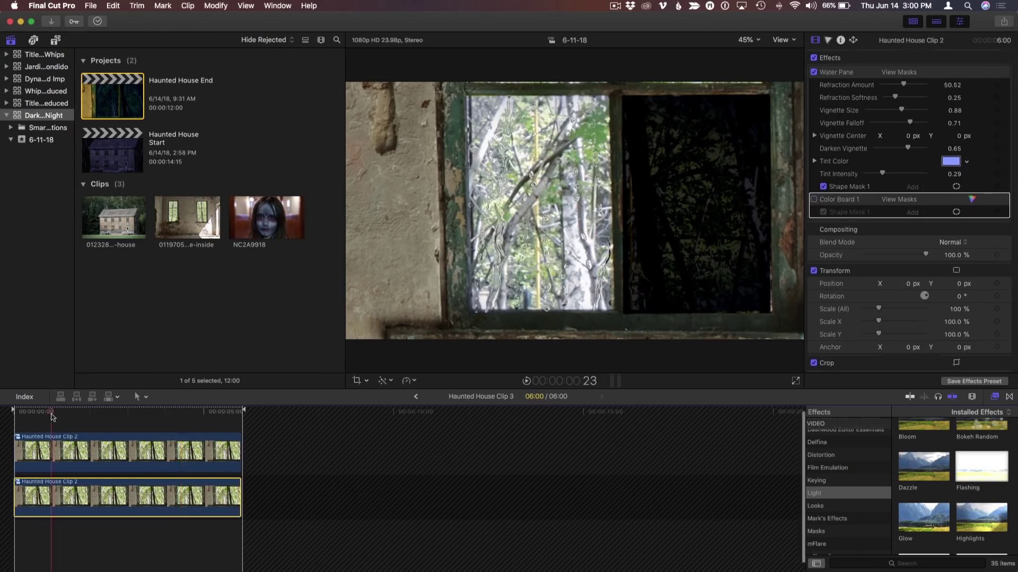
pyautogui.press('space')
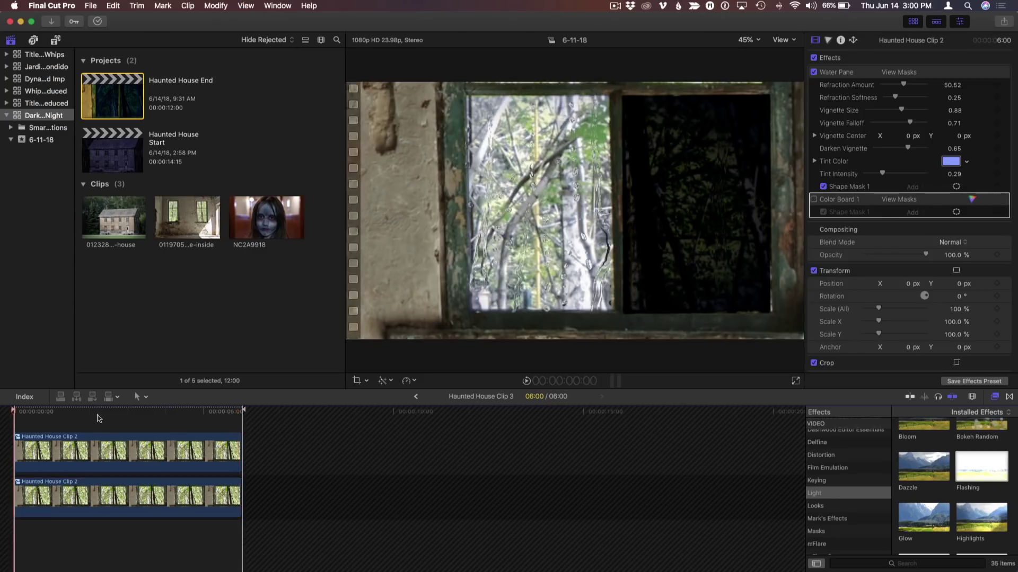
pyautogui.click(97, 418)
pyautogui.press('super+4')
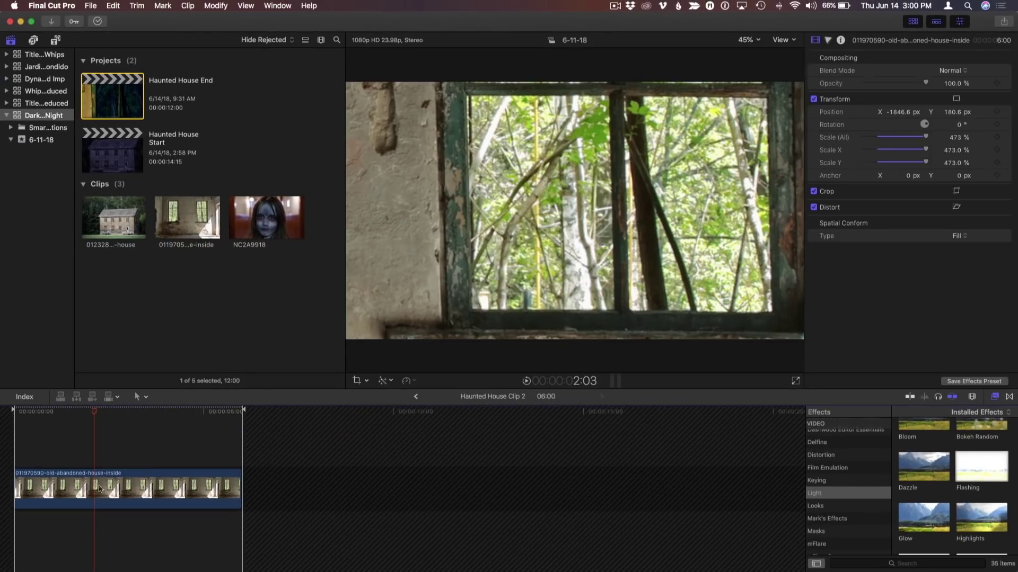
# Leave the interior footage, stepping back through Haunted House Clip 3 to the Haunted House End timeline.
pyautogui.click(99, 488)
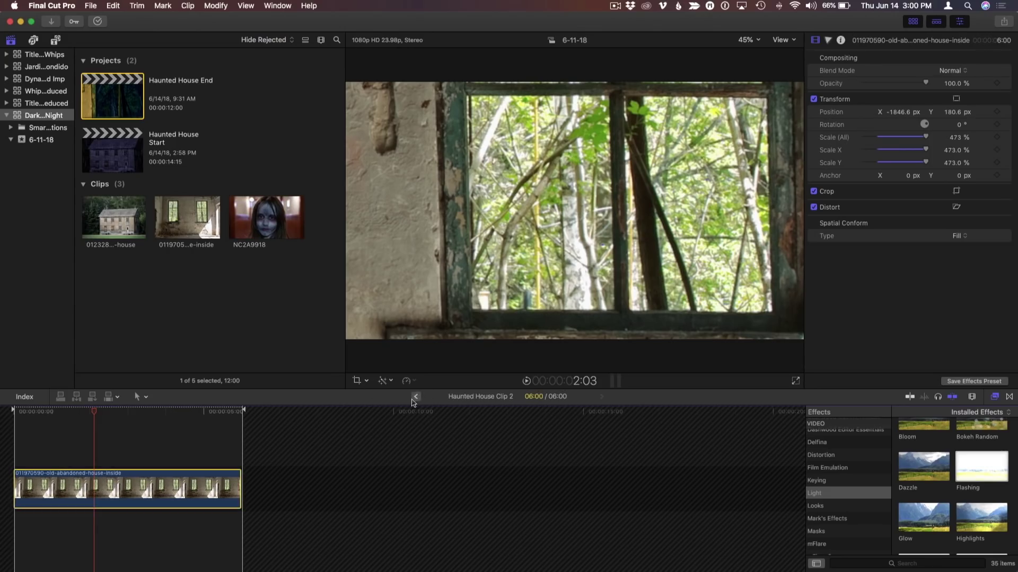
pyautogui.click(416, 396)
pyautogui.click(415, 397)
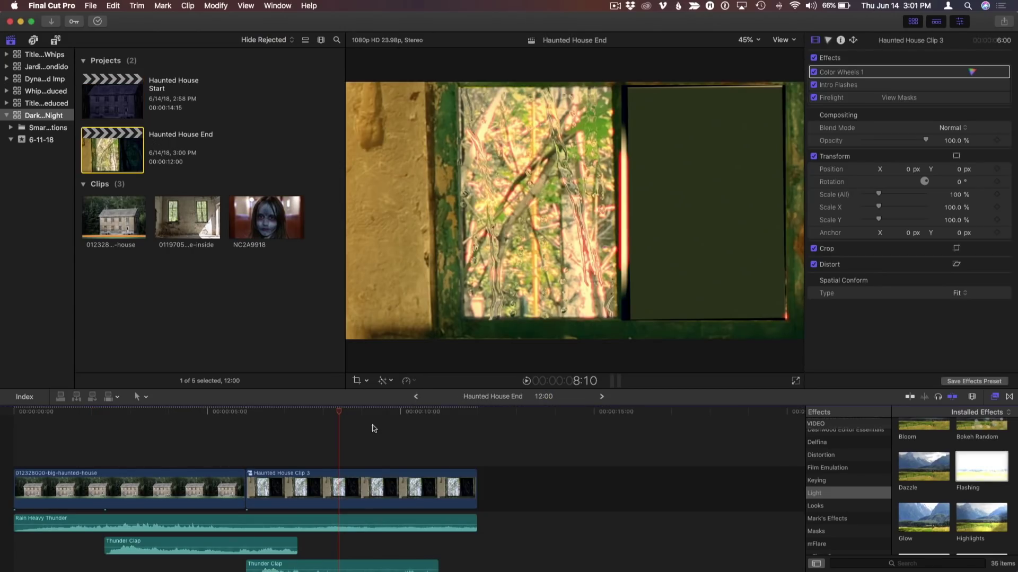
# Select the big haunted house clip and play the project from the beginning, then stop.
pyautogui.click(180, 414)
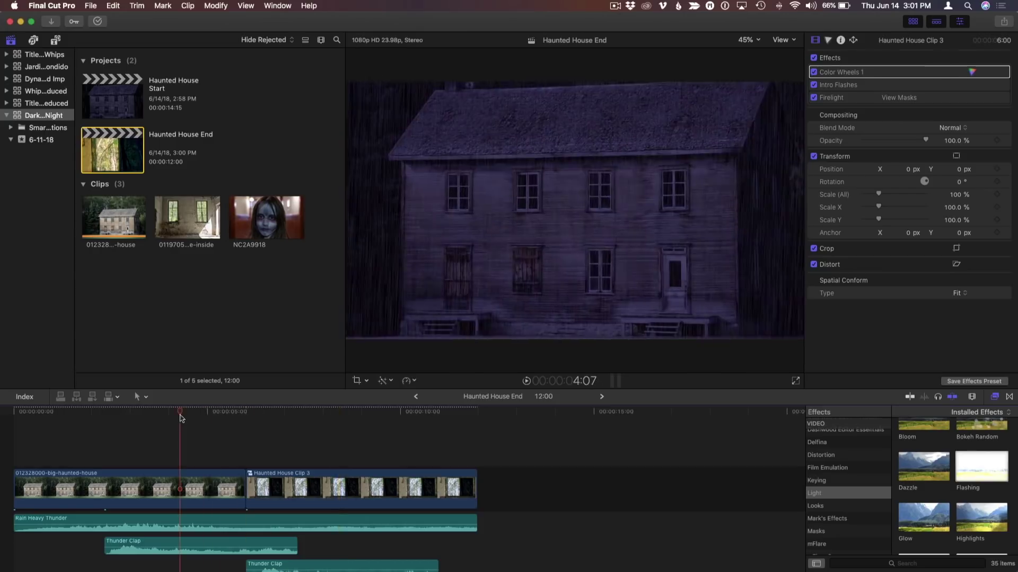
pyautogui.click(284, 460)
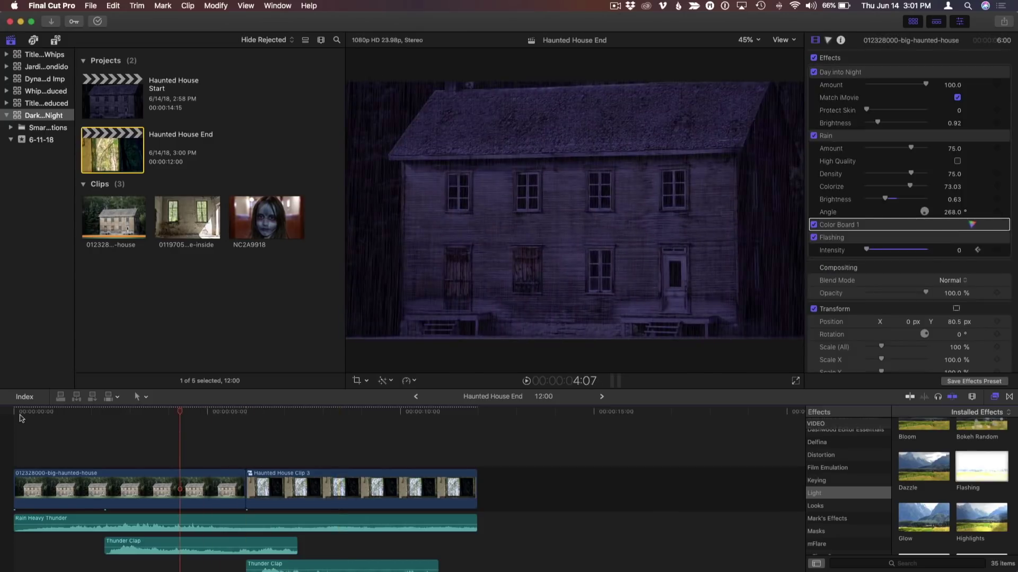
pyautogui.click(19, 415)
pyautogui.press('space')
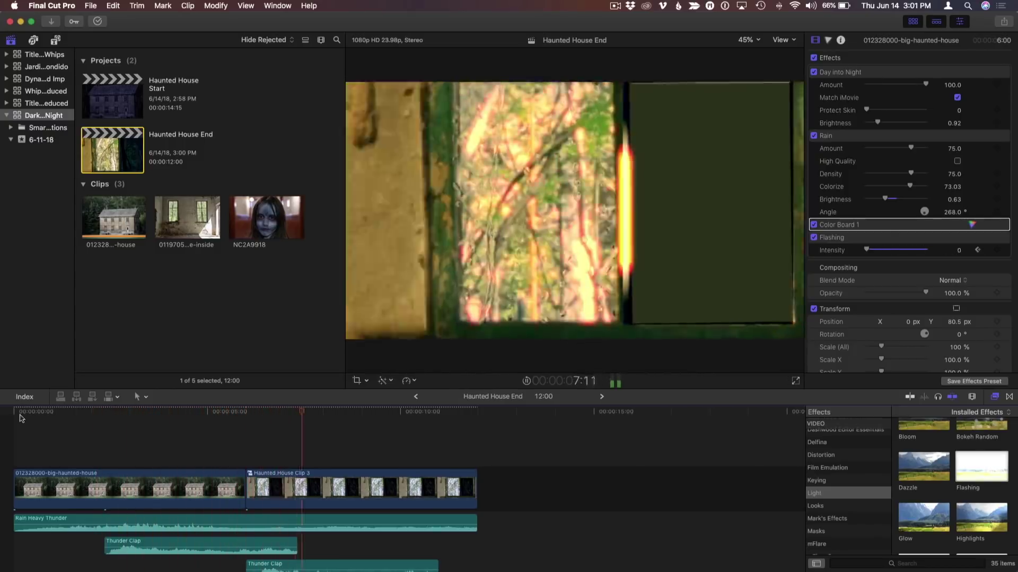
pyautogui.press('space')
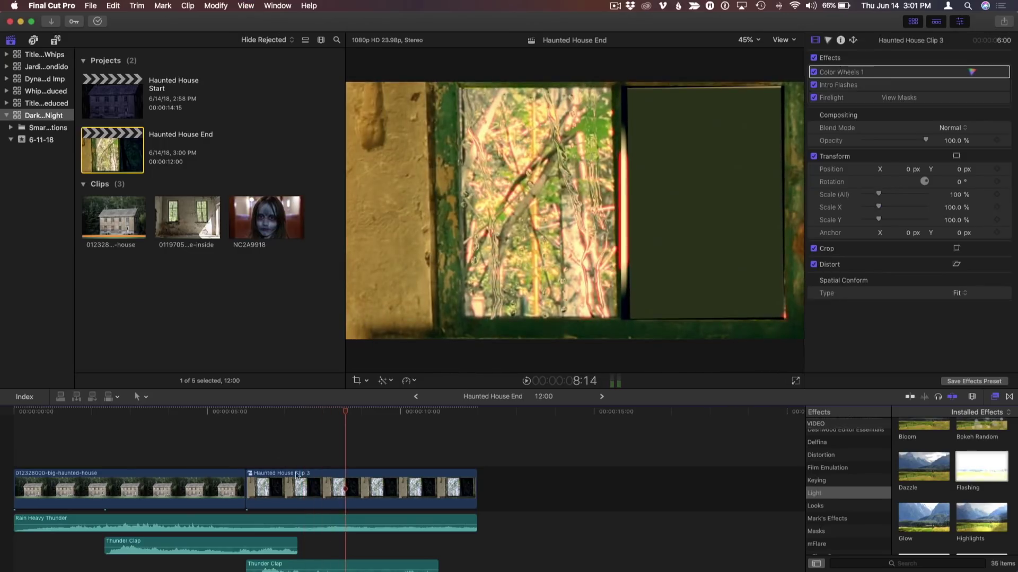